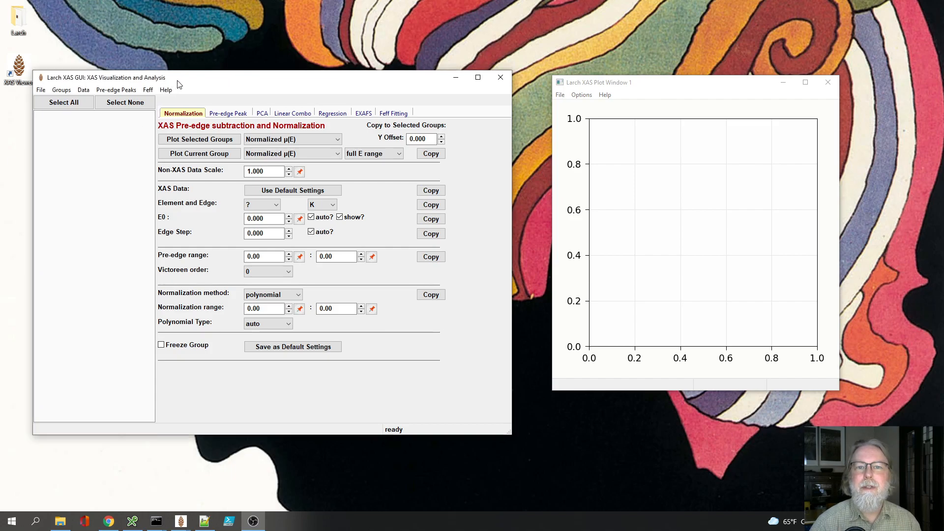
# Step: Open the data file PdO_qxafs_SPring8_01b1.dat from the PdO folder inside Feffit
pyautogui.moveTo(176, 81); pyautogui.dragTo(195, 78)
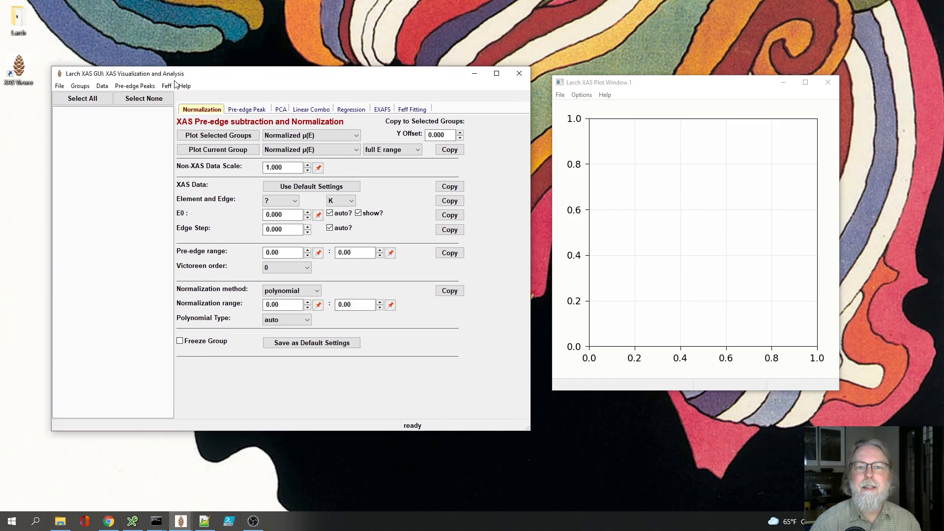
pyautogui.click(60, 87)
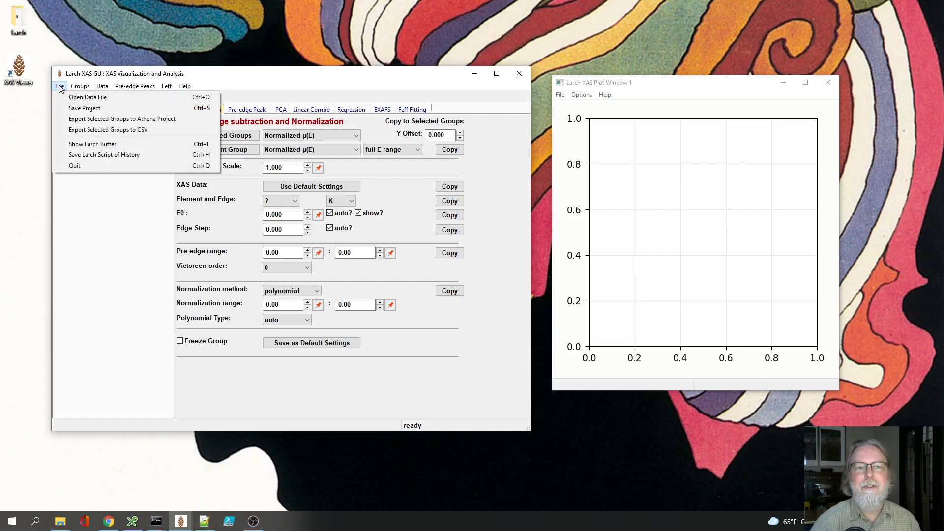
pyautogui.click(87, 98)
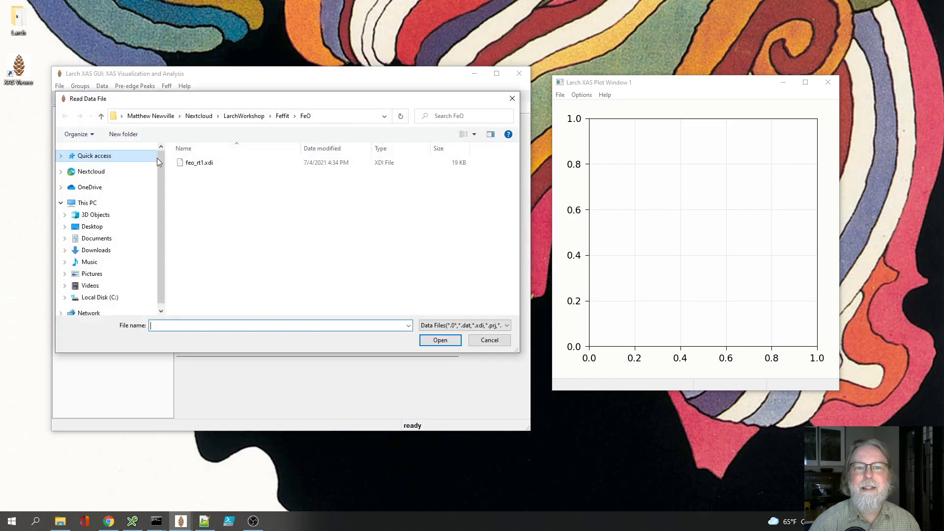
pyautogui.click(283, 117)
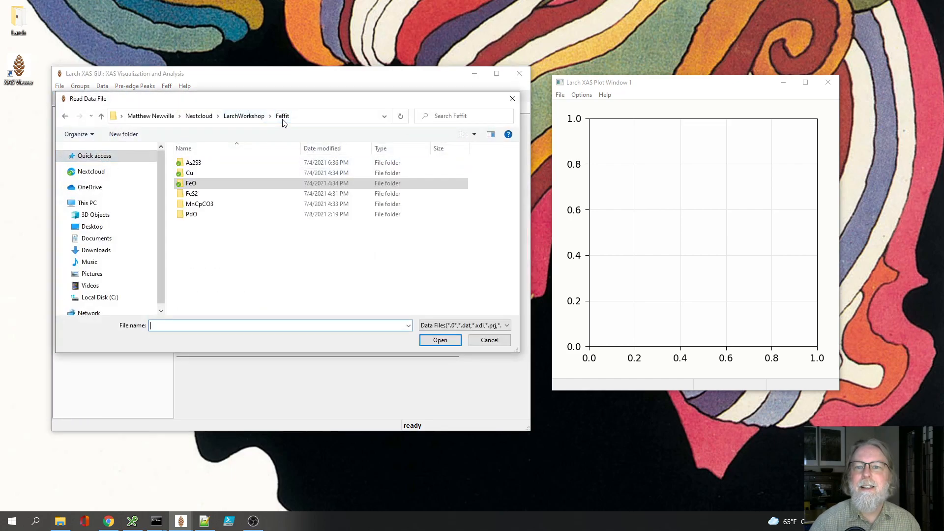
pyautogui.click(192, 216)
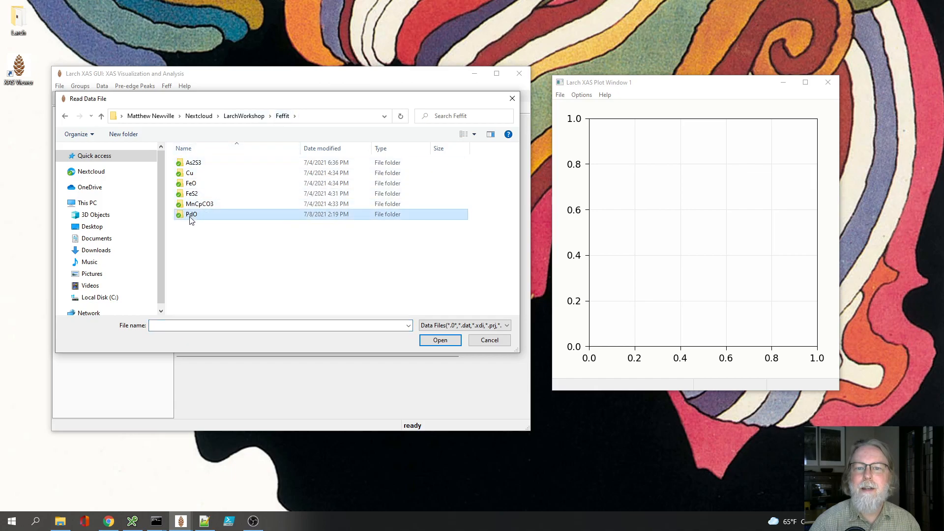
pyautogui.doubleClick(193, 217)
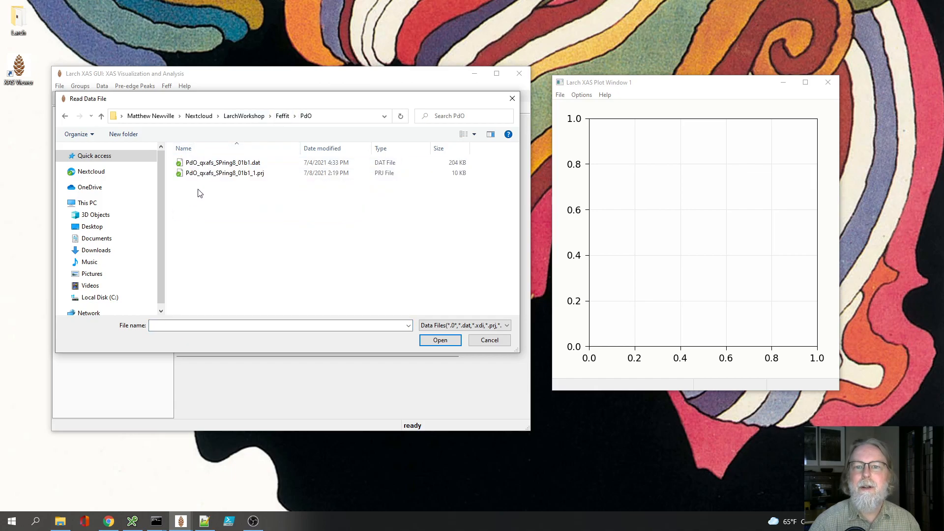
pyautogui.moveTo(205, 101); pyautogui.dragTo(223, 182)
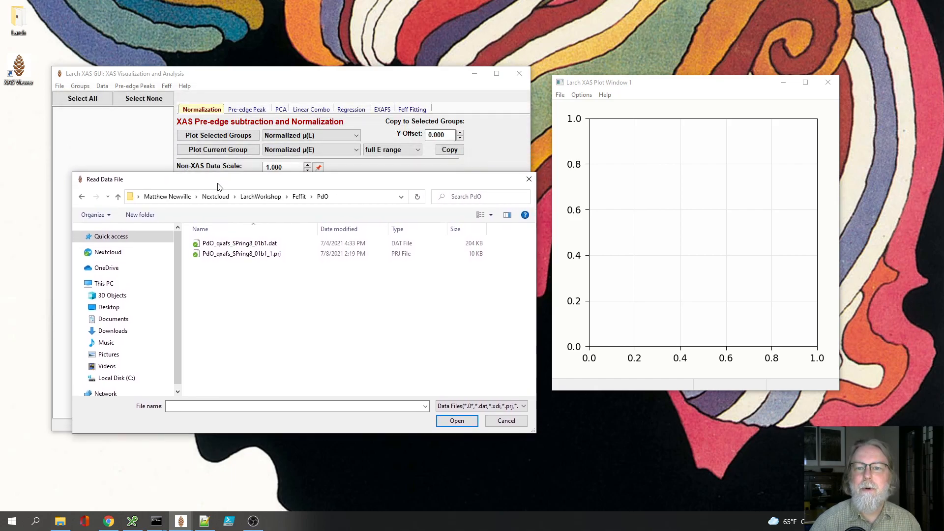
pyautogui.click(225, 245)
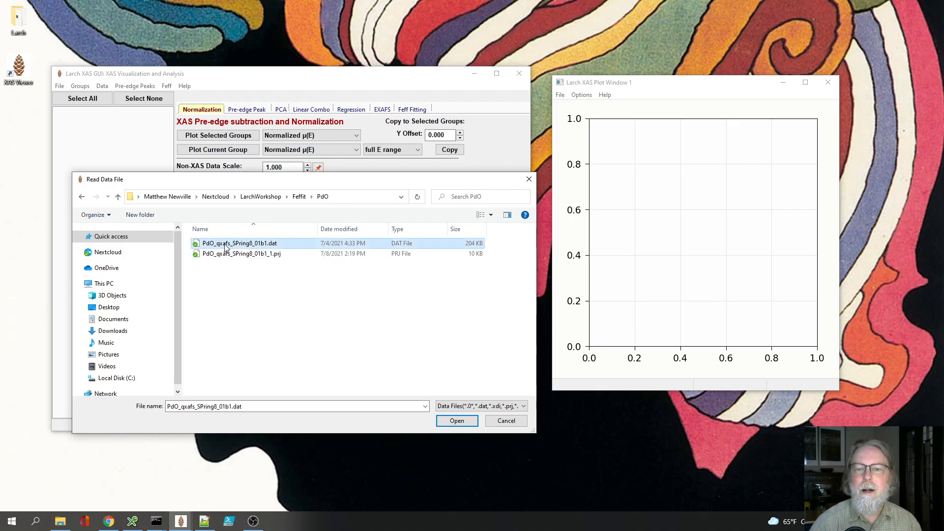
pyautogui.click(456, 421)
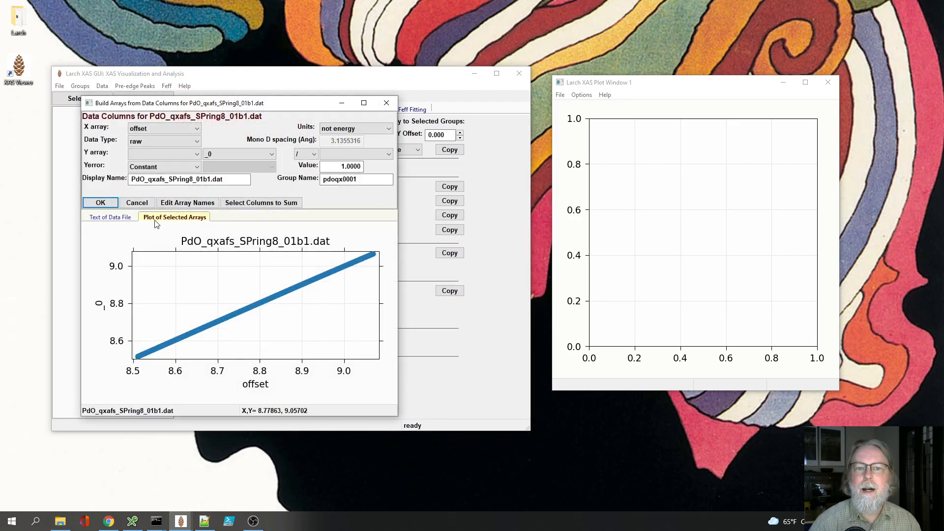
# Step: Check the file's text and plot, and rename data columns 1 and 2 as angle_drive and angle_read
pyautogui.click(116, 219)
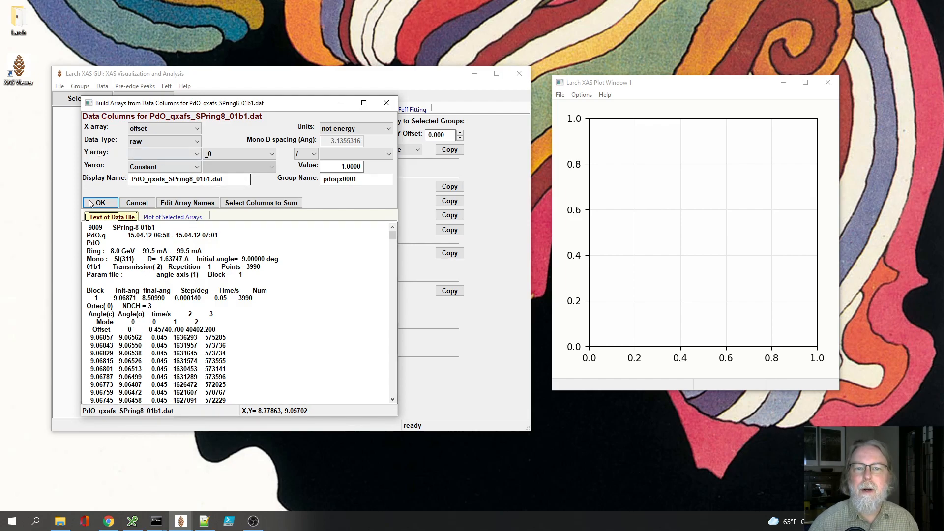
pyautogui.click(167, 222)
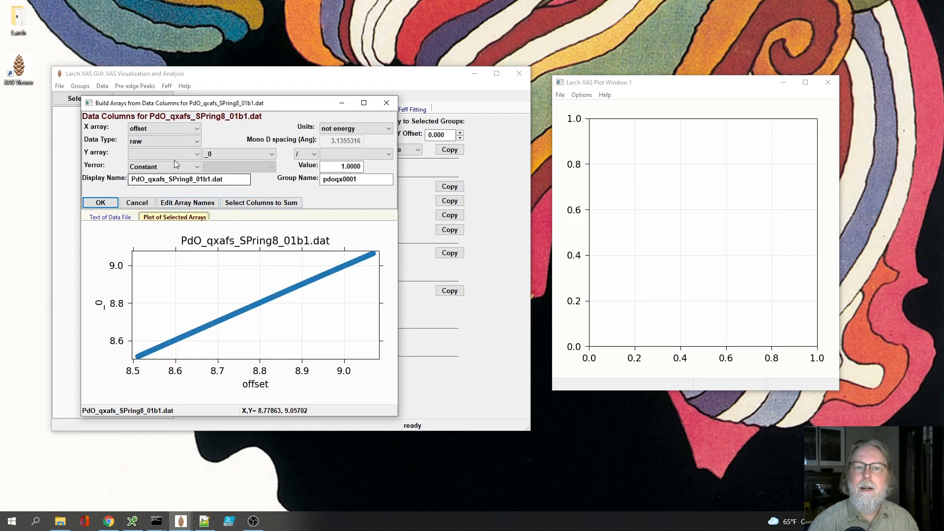
pyautogui.click(111, 217)
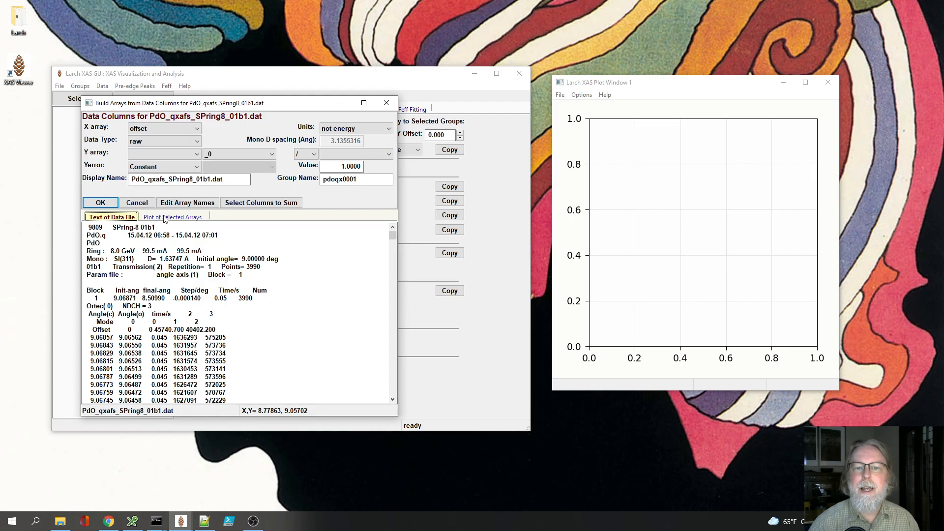
pyautogui.click(177, 204)
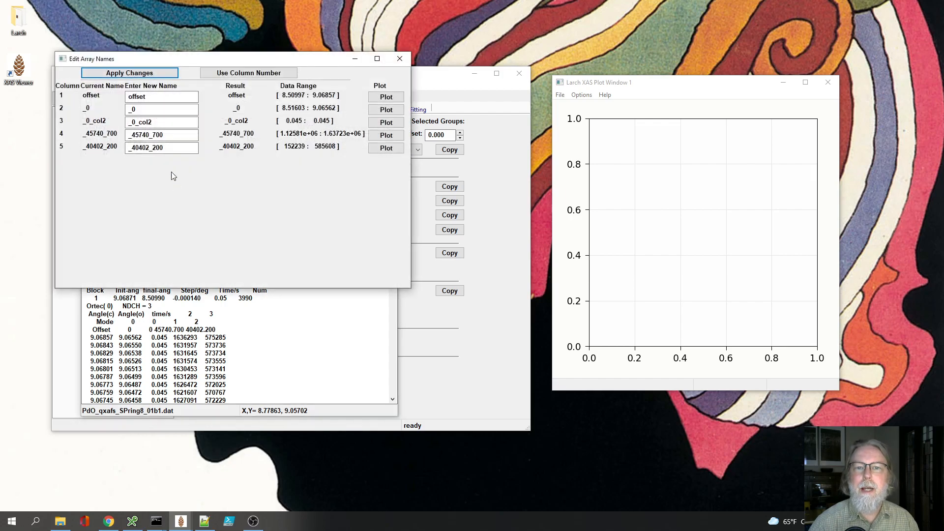
pyautogui.doubleClick(141, 97)
pyautogui.write('angle_drive')
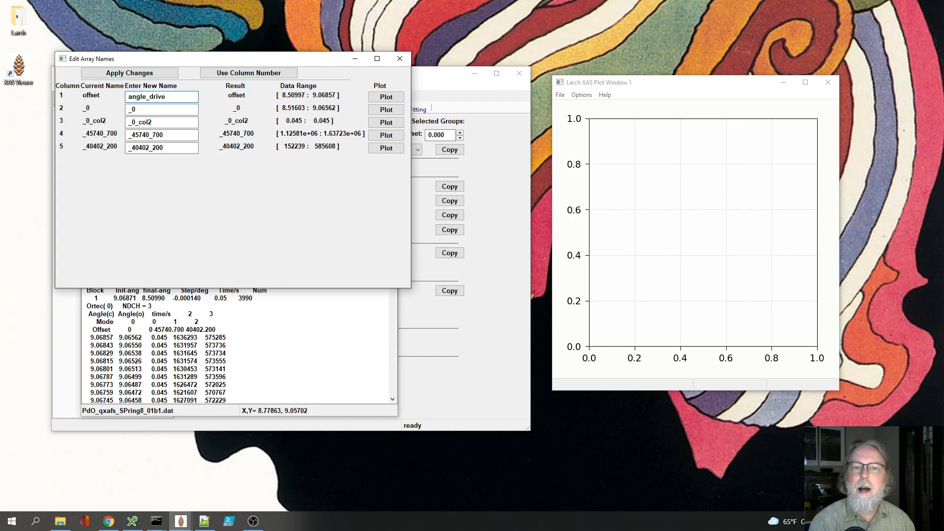
pyautogui.press('Tab')
pyautogui.write('n')
pyautogui.write('ngle')
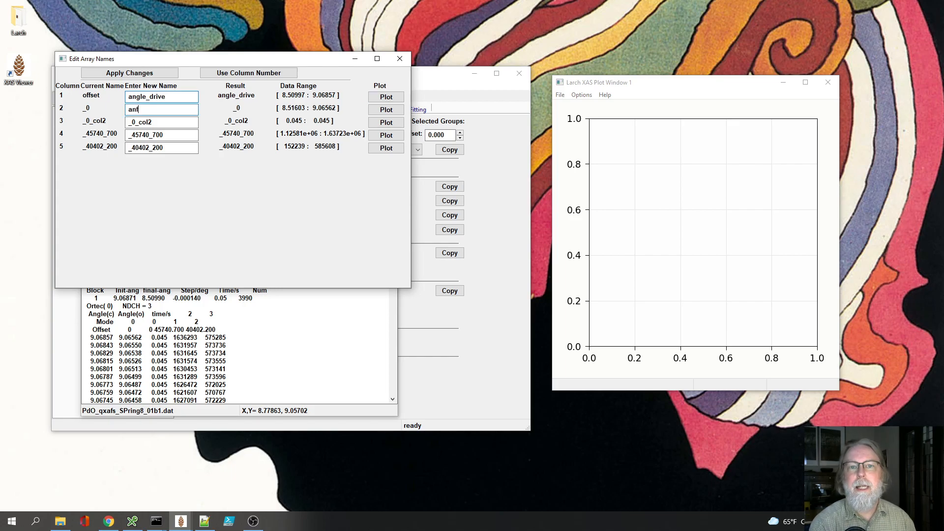
pyautogui.write('_read')
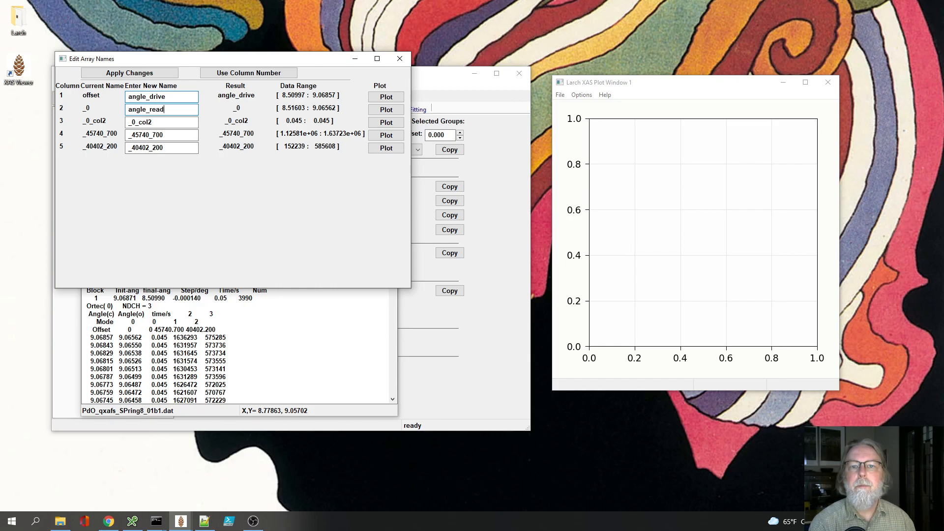
# Step: Rename columns 3, 4 and 5 as collect_time, i0 and i1, and apply the new array names
pyautogui.press('Tab')
pyautogui.press('Tab')
pyautogui.write('co')
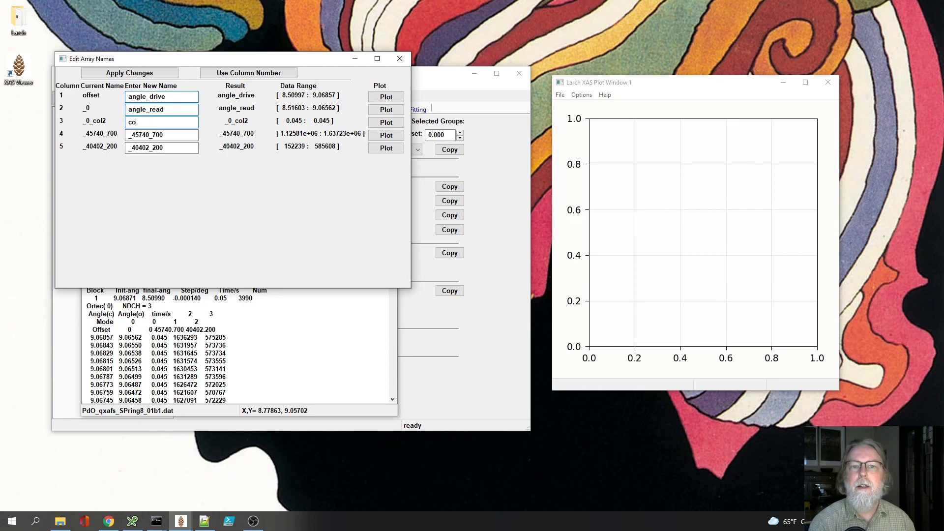
pyautogui.write('llect_time')
pyautogui.press('Tab')
pyautogui.press('Tab')
pyautogui.write('i0')
pyautogui.press('Tab')
pyautogui.press('Tab')
pyautogui.write('i1')
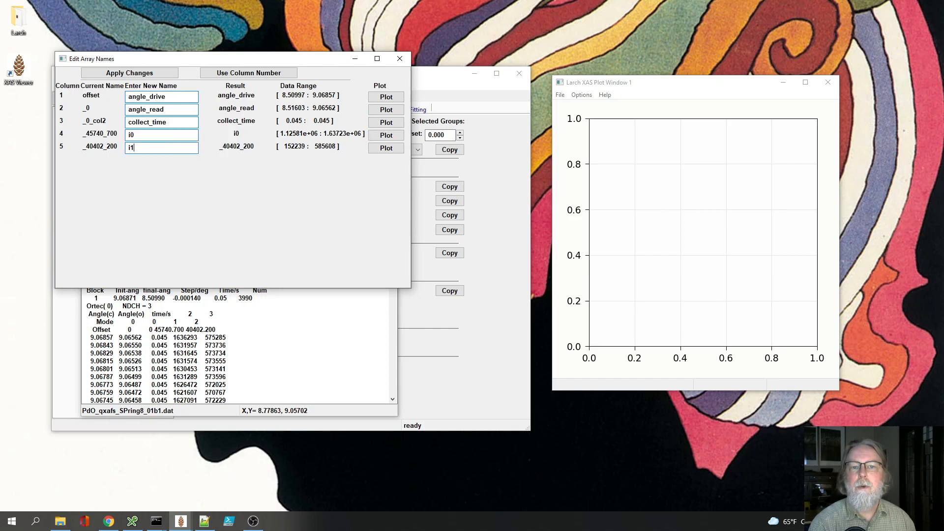
pyautogui.click(136, 75)
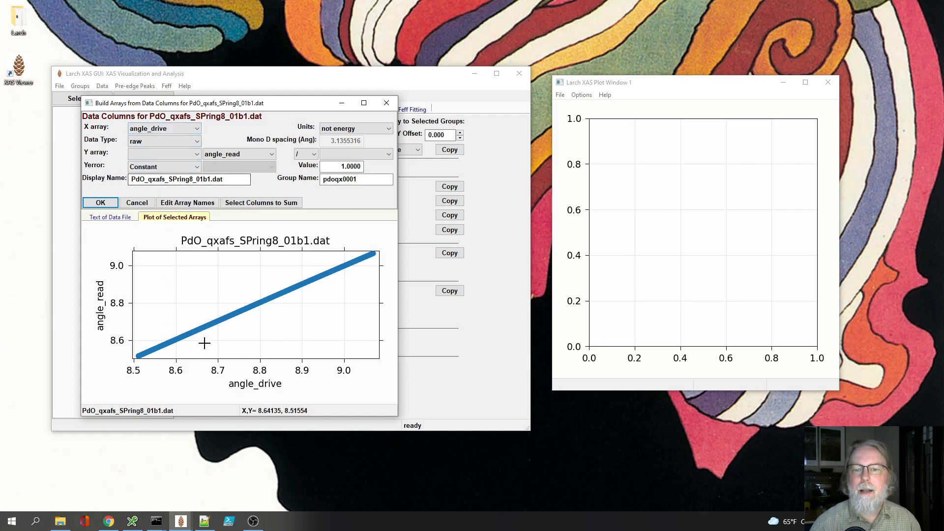
# Step: Use angle_read as the X array in degrees and set the data type to xas
pyautogui.click(163, 129)
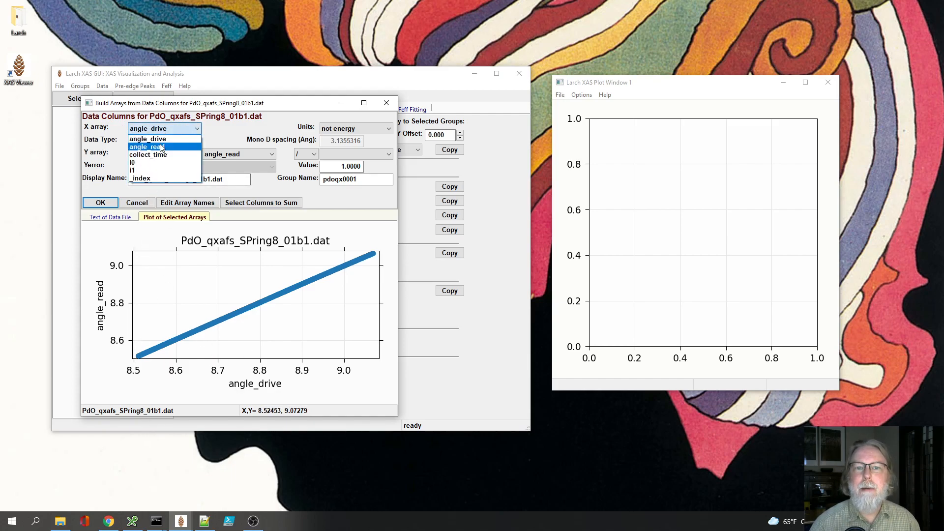
pyautogui.click(162, 147)
pyautogui.click(161, 142)
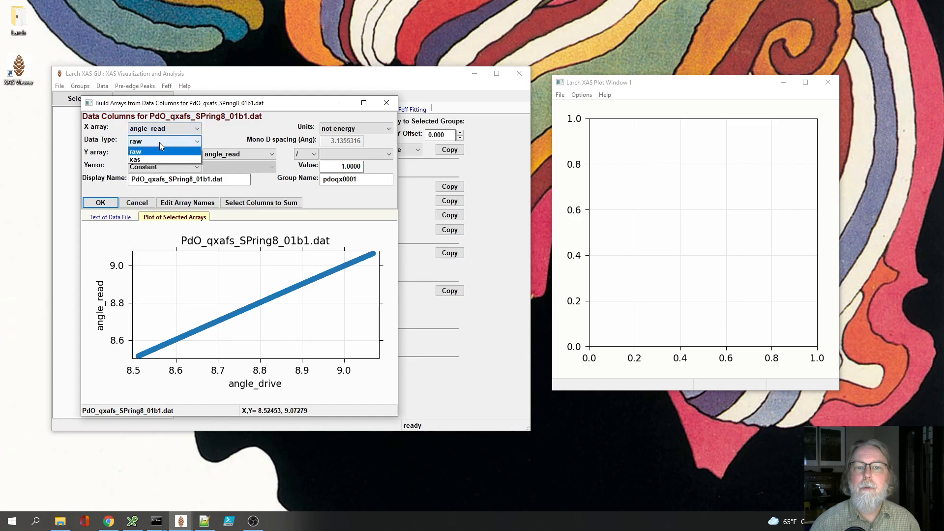
pyautogui.click(140, 160)
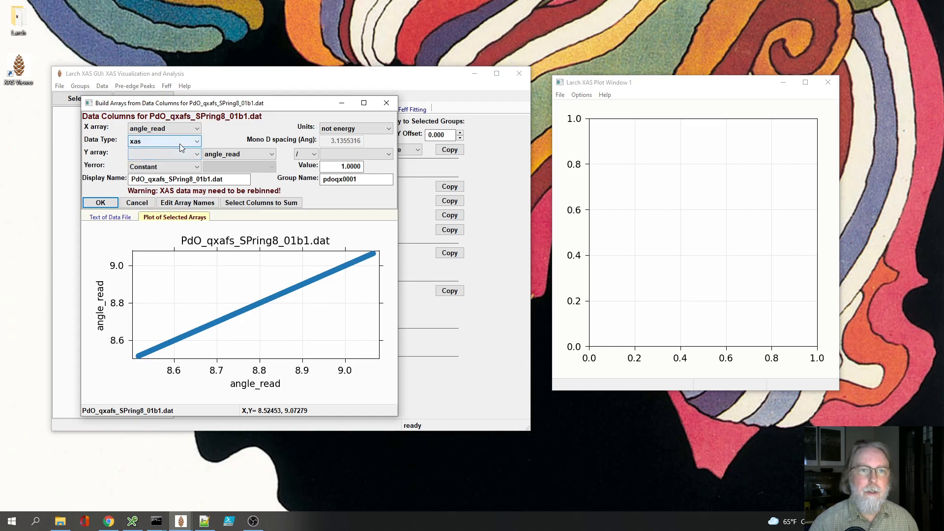
pyautogui.click(345, 130)
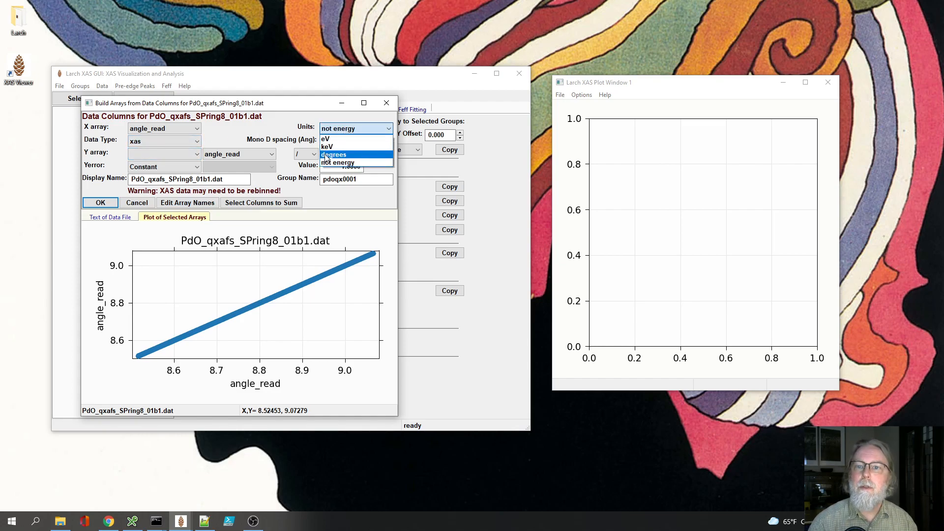
pyautogui.click(327, 156)
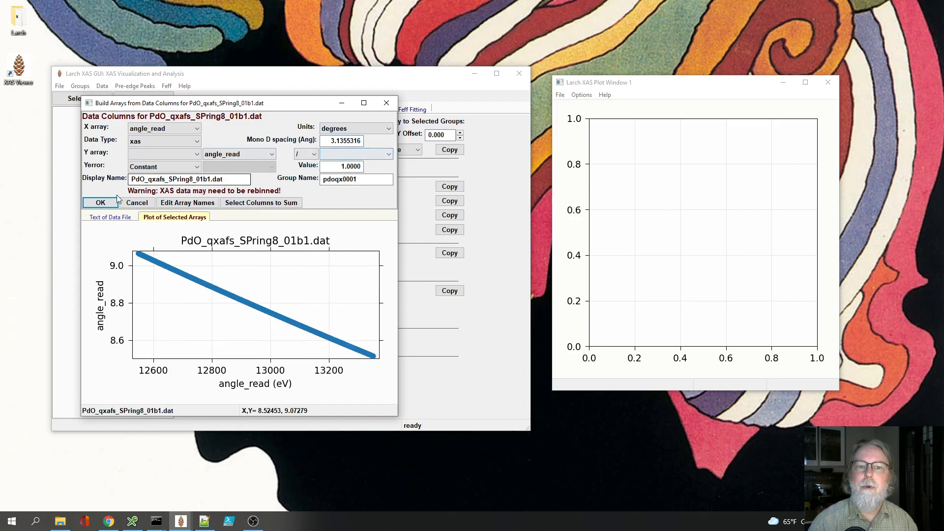
# Step: Set the mono D spacing to 1.63747 Å, copied from the Mono line in the data file's header text
pyautogui.click(98, 217)
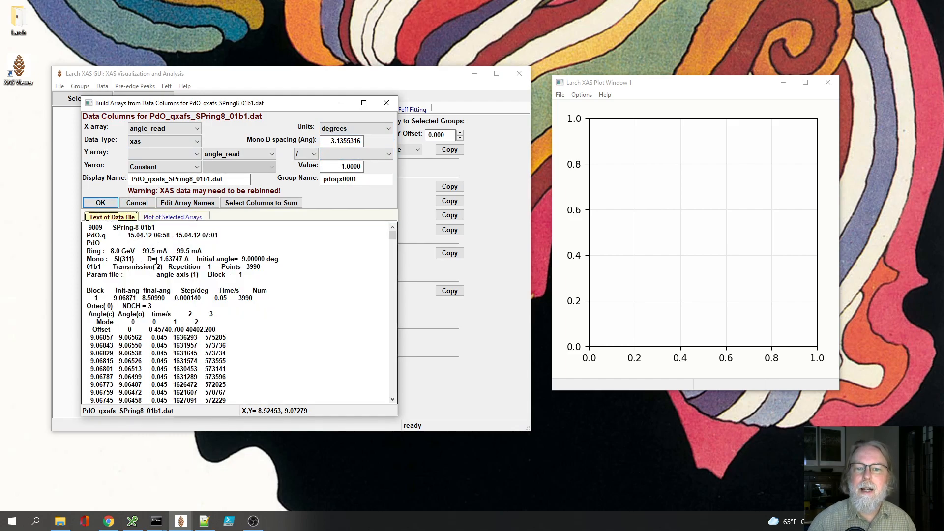
pyautogui.moveTo(158, 259); pyautogui.dragTo(186, 258)
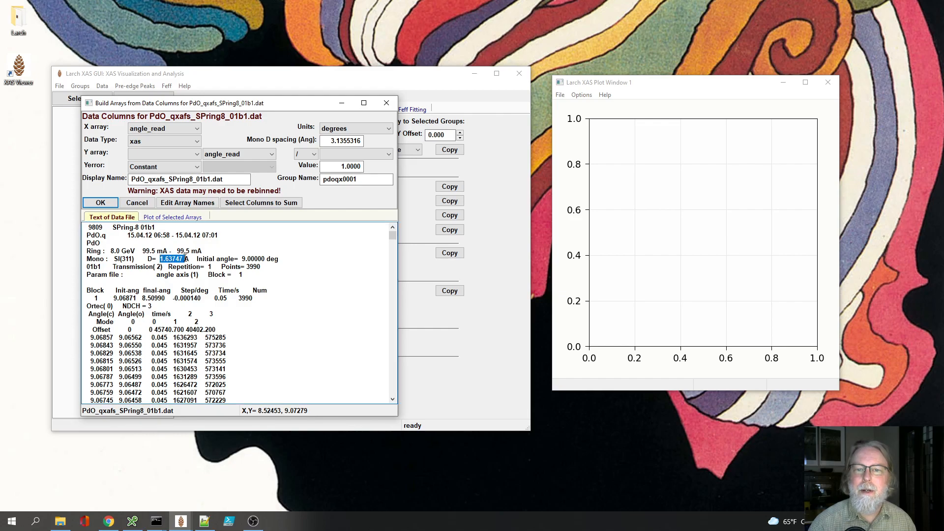
pyautogui.rightClick(186, 259)
pyautogui.click(197, 289)
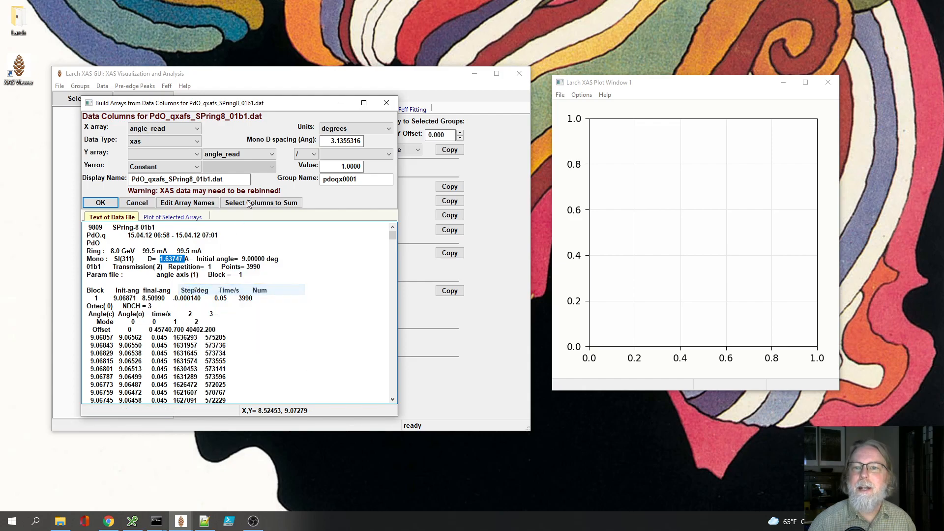
pyautogui.doubleClick(330, 142)
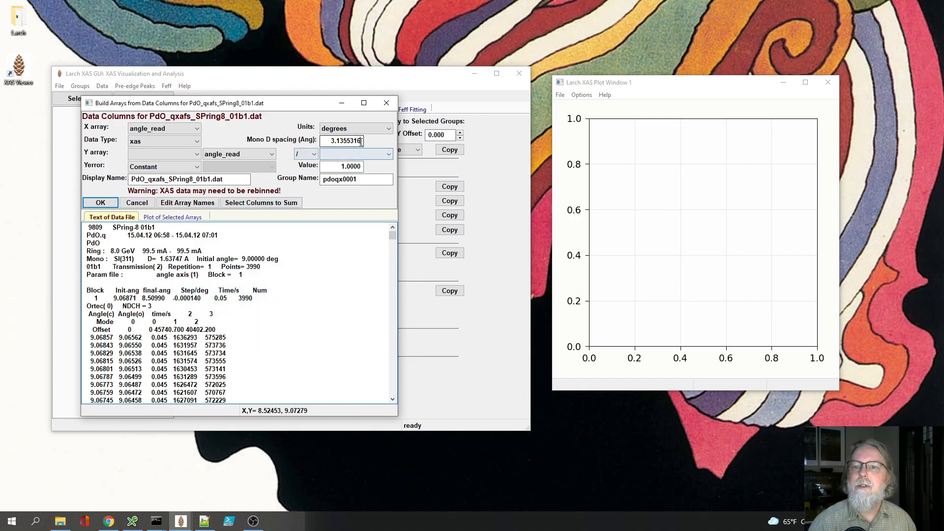
pyautogui.press('BackSpace')
pyautogui.rightClick(331, 142)
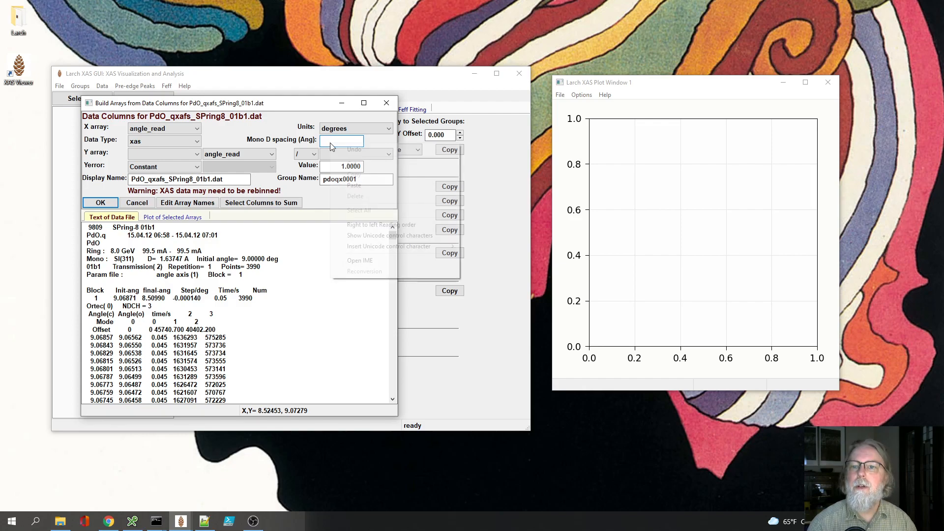
pyautogui.click(354, 186)
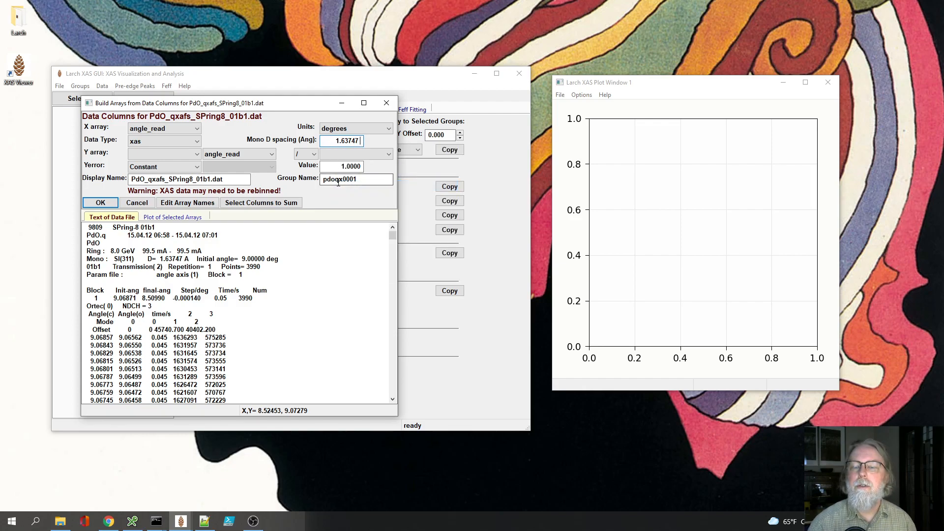
# Step: Build the Y array as -log(i1/i0) with the plot of the selected arrays shown
pyautogui.click(152, 218)
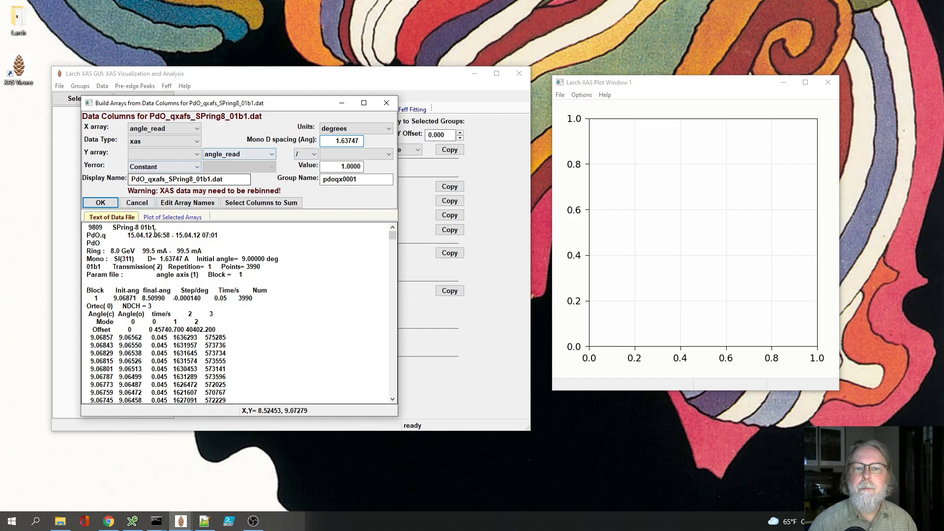
pyautogui.click(231, 155)
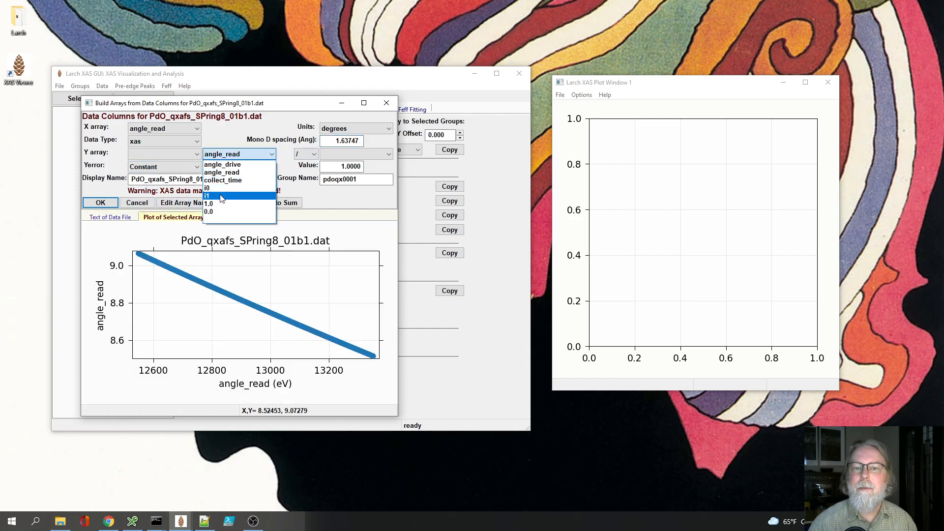
pyautogui.click(207, 195)
pyautogui.click(354, 154)
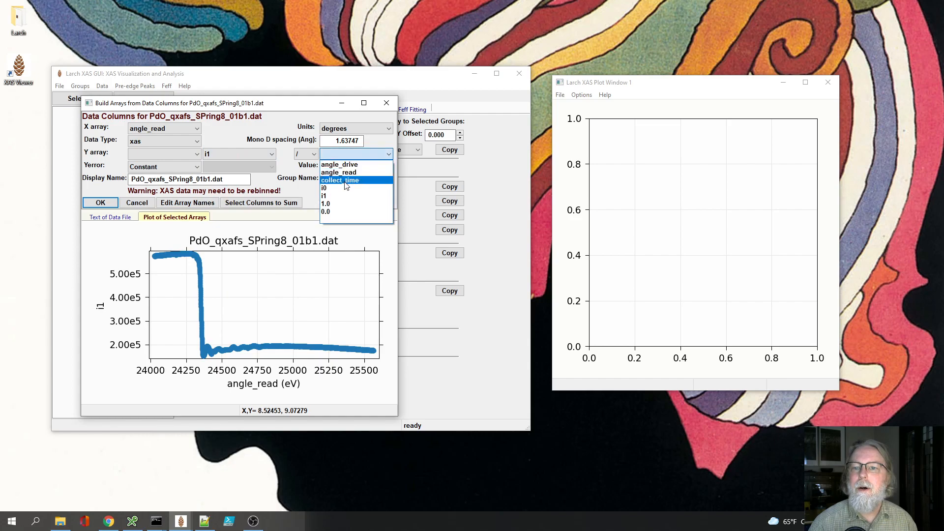
pyautogui.click(340, 191)
pyautogui.click(164, 154)
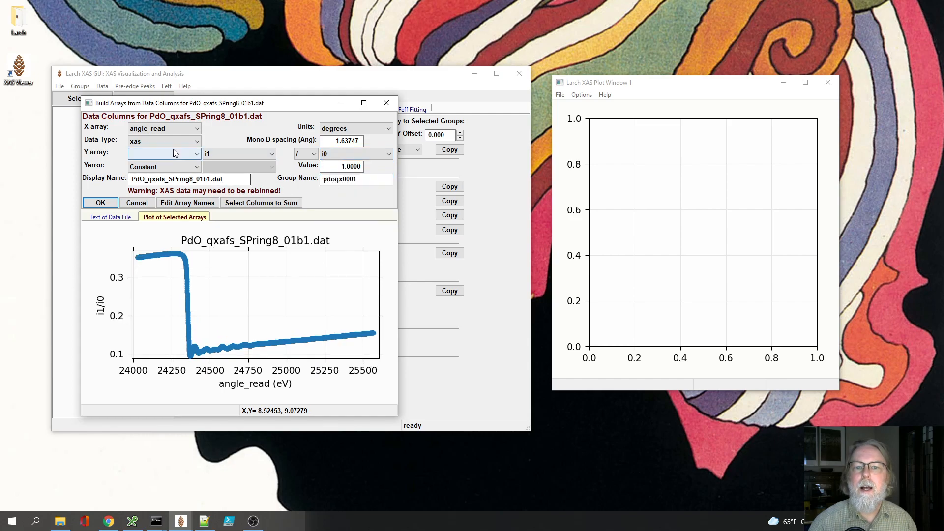
pyautogui.click(156, 181)
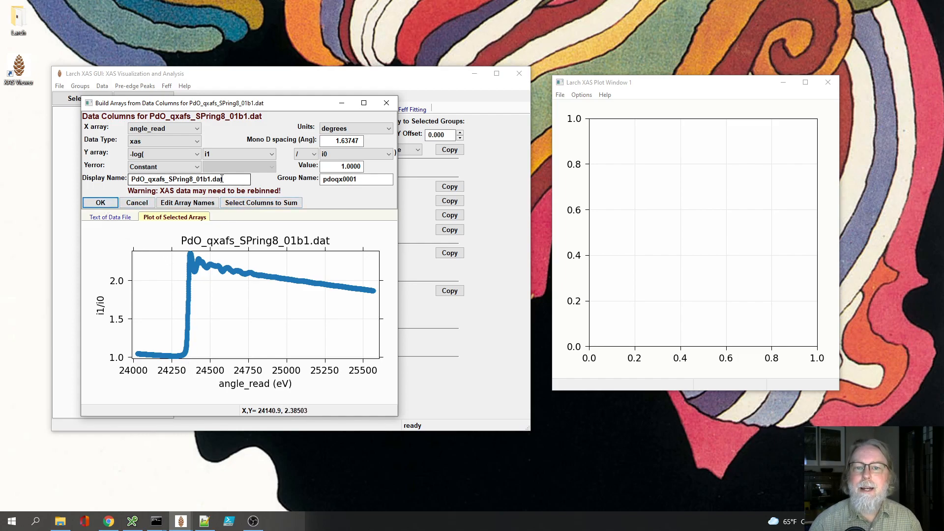
# Step: Import the PdO spectrum and rebin it with a pre-edge step of 2.00 eV, overwriting the current arrays
pyautogui.click(100, 203)
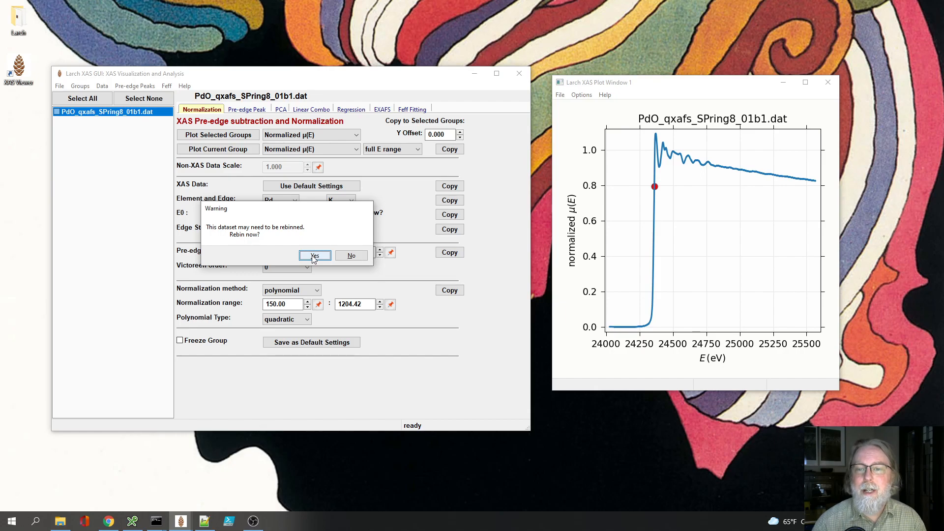
pyautogui.click(314, 256)
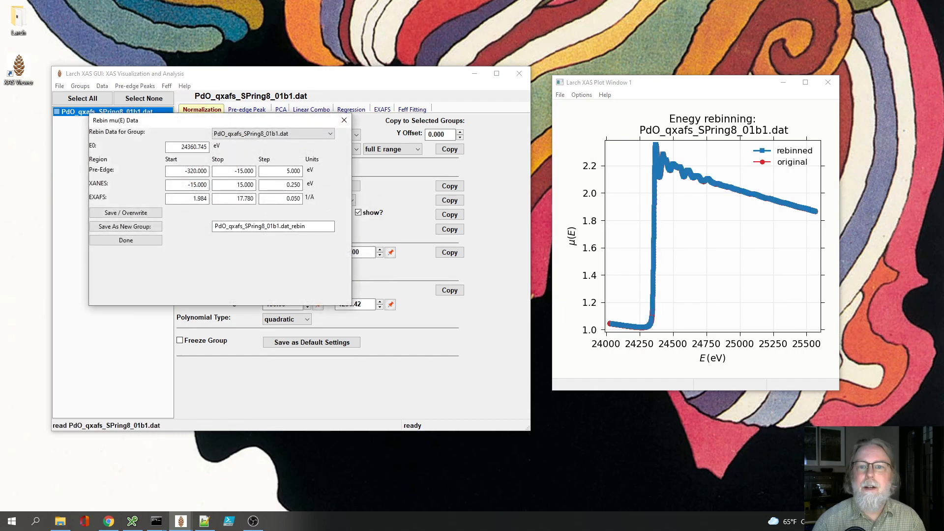
pyautogui.moveTo(155, 121); pyautogui.dragTo(170, 179)
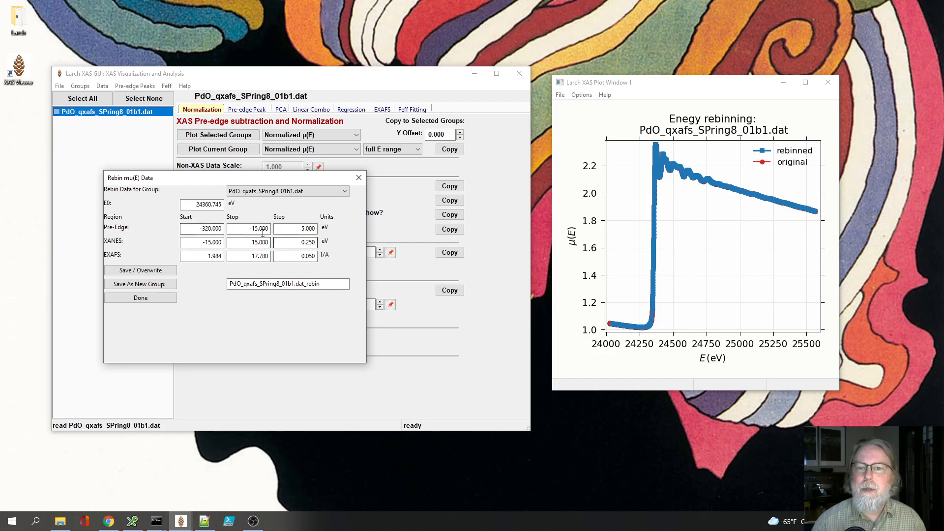
pyautogui.doubleClick(309, 230)
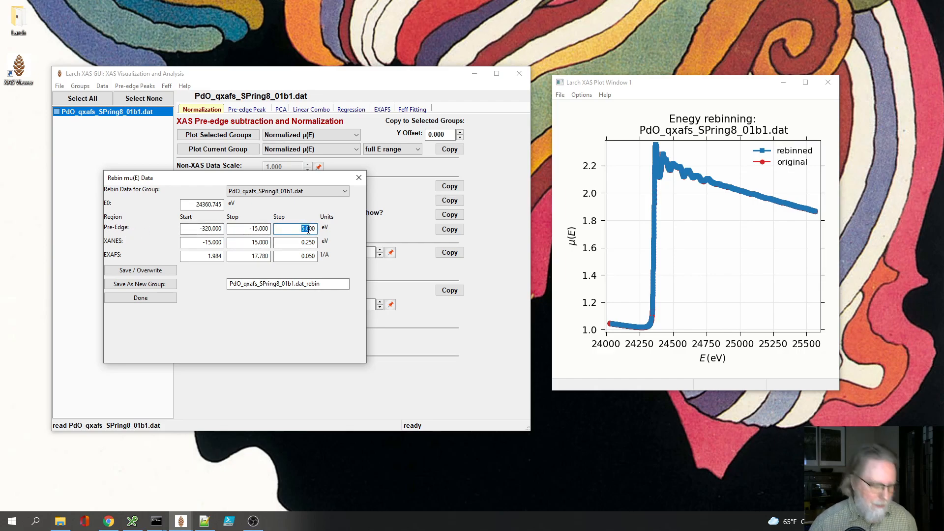
pyautogui.write('2.00')
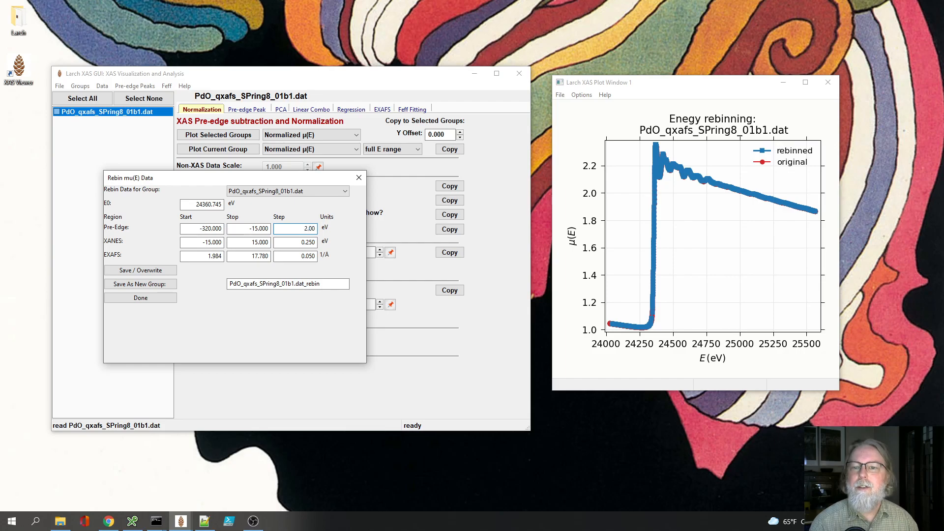
pyautogui.press('Return')
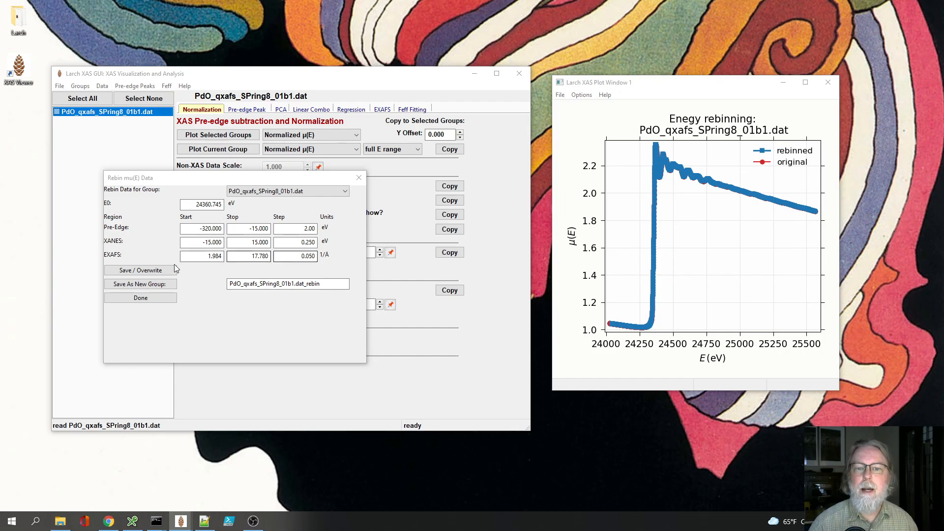
pyautogui.click(137, 271)
pyautogui.click(135, 298)
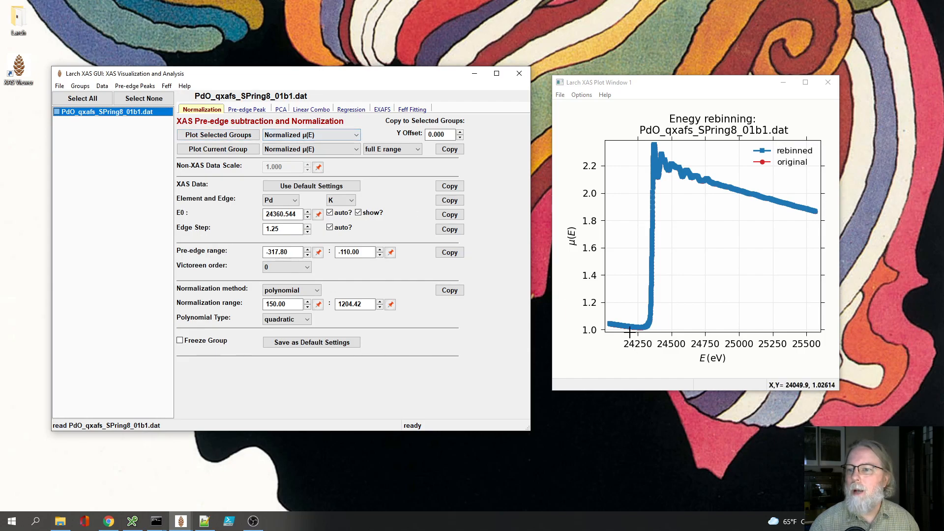
# Step: Plot the current group's normalized μ(E) and inspect the region just below the edge up close before restoring the full range
pyautogui.click(231, 150)
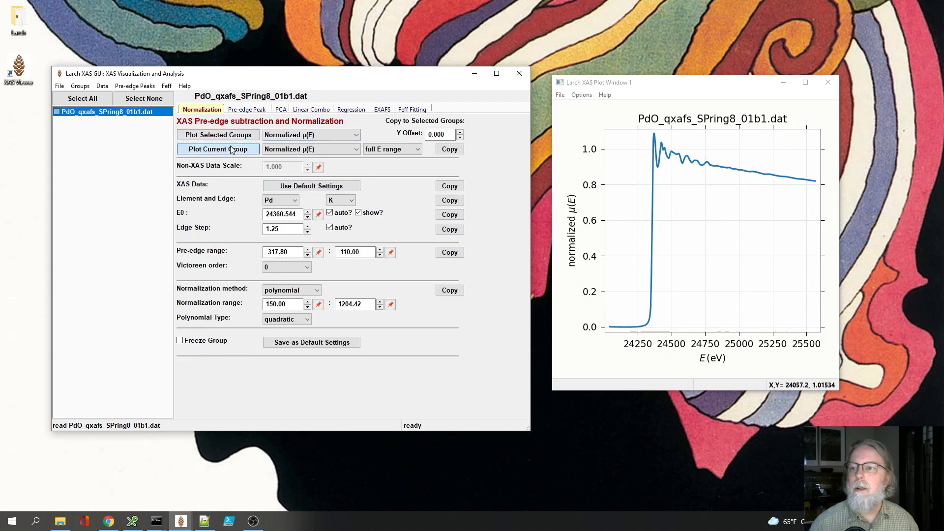
pyautogui.moveTo(623, 307); pyautogui.dragTo(676, 335)
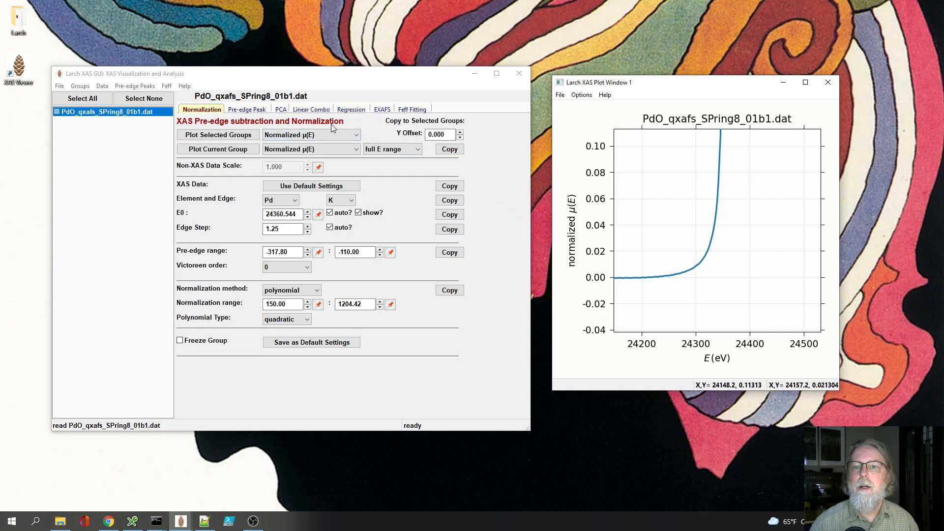
pyautogui.rightClick(714, 250)
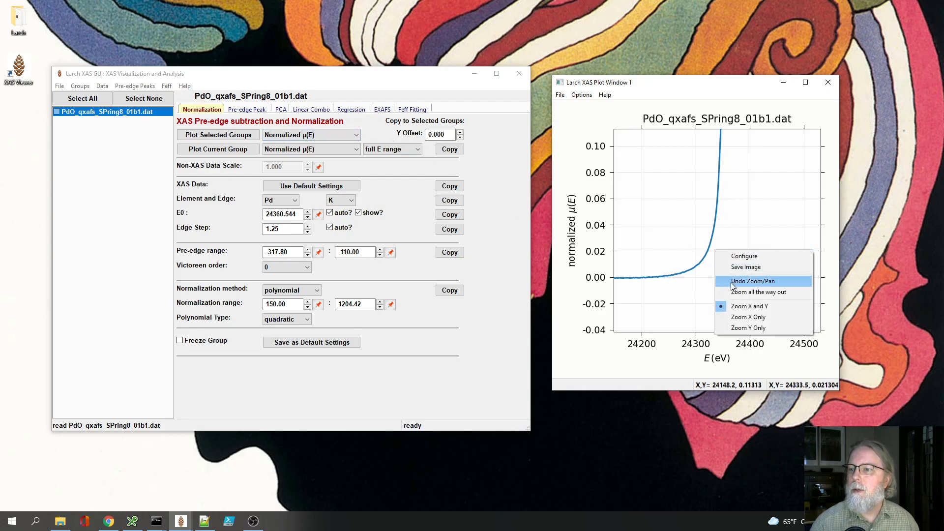
pyautogui.click(758, 292)
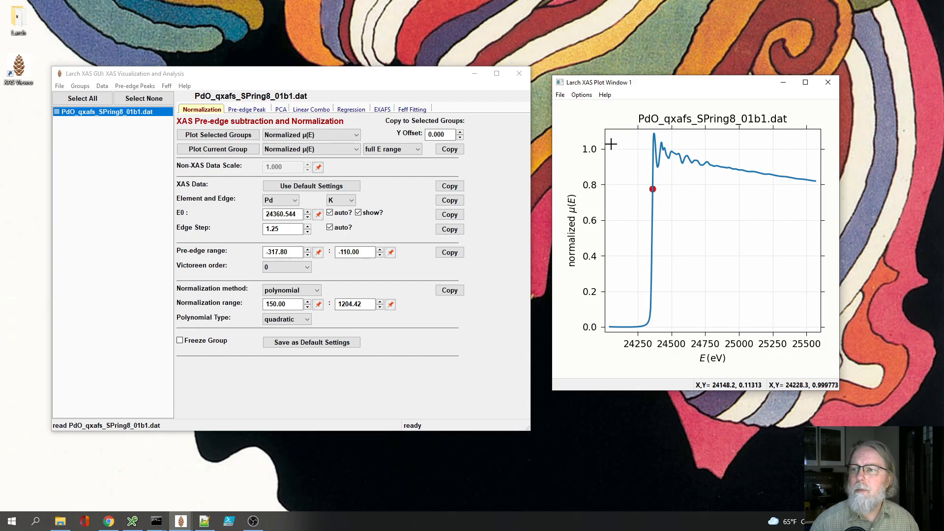
# Step: Check the μ(E) + Pre-/Post-edge plot of the current group, then return to the Normalized μ(E) plot
pyautogui.click(313, 149)
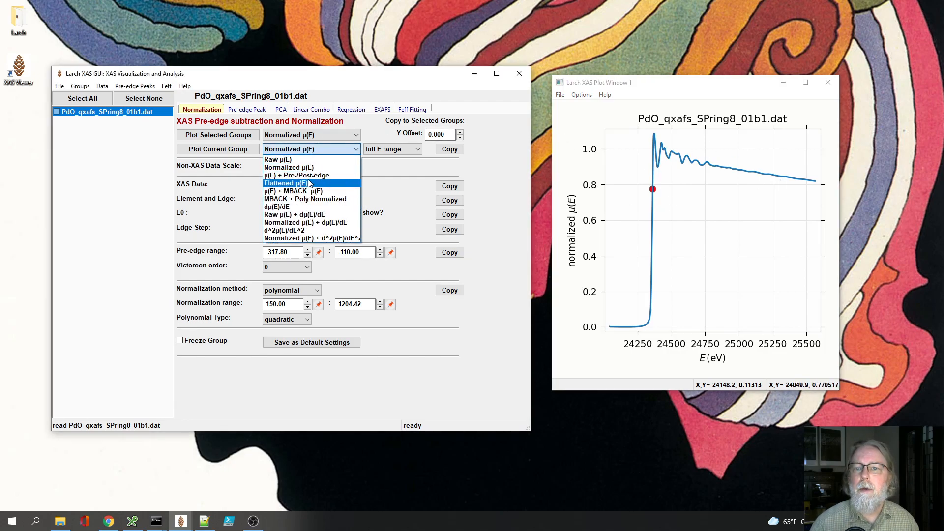
pyautogui.click(297, 176)
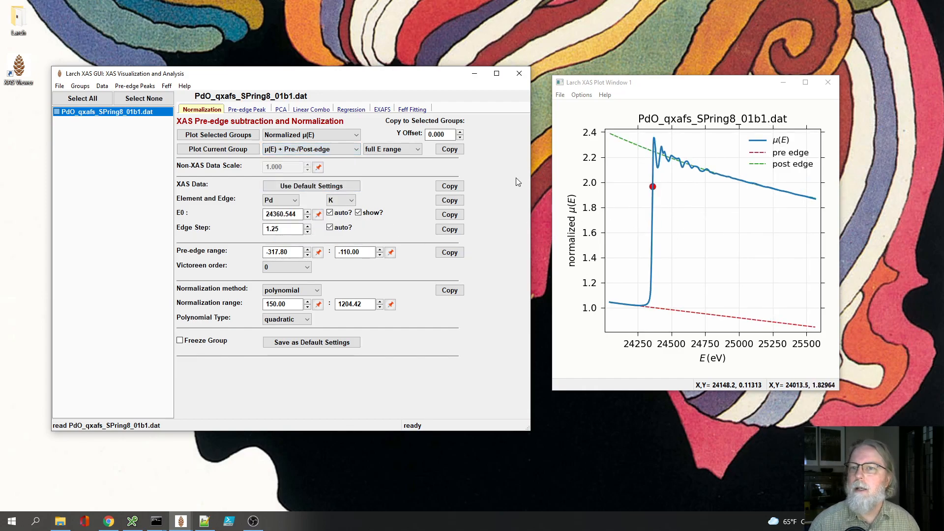
pyautogui.click(329, 152)
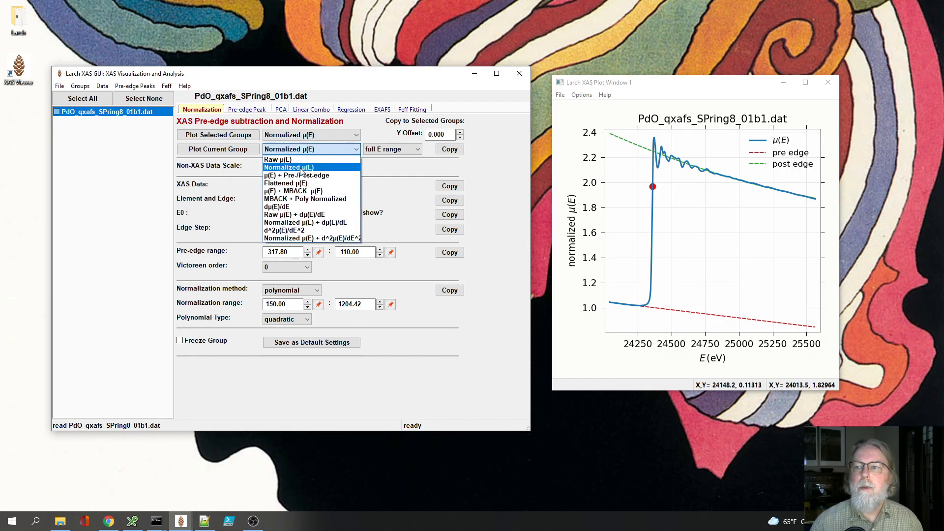
pyautogui.click(343, 180)
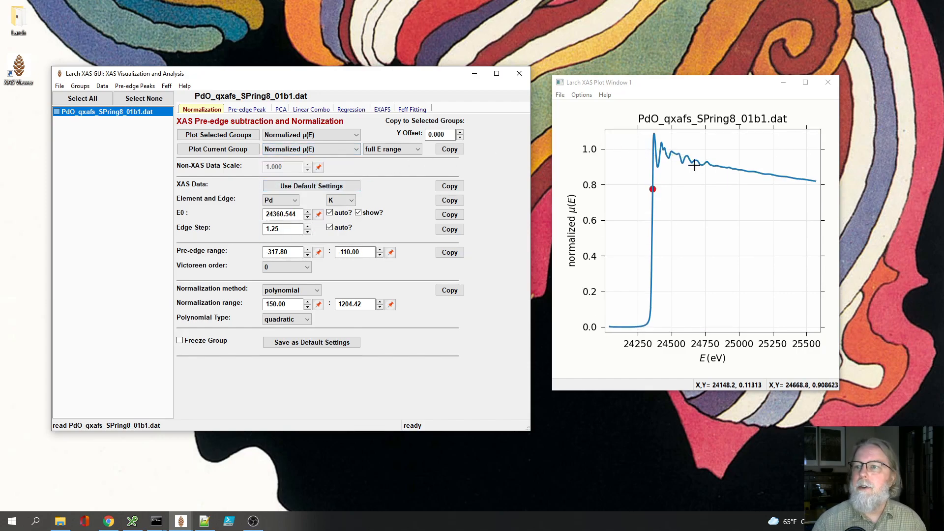
# Step: Plot the group's EXAFS as χ(k) + Window(k) and set the Fourier transform k max to 17
pyautogui.click(383, 111)
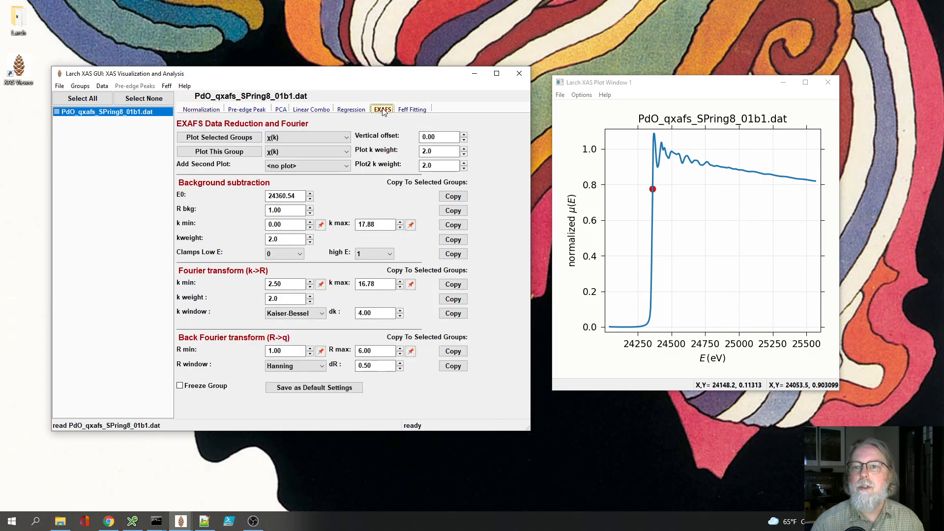
pyautogui.click(227, 154)
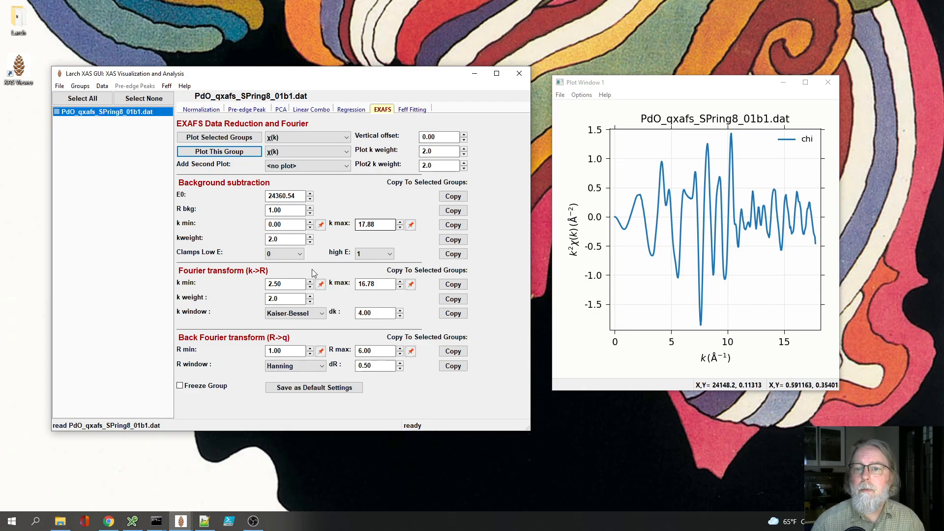
pyautogui.click(300, 151)
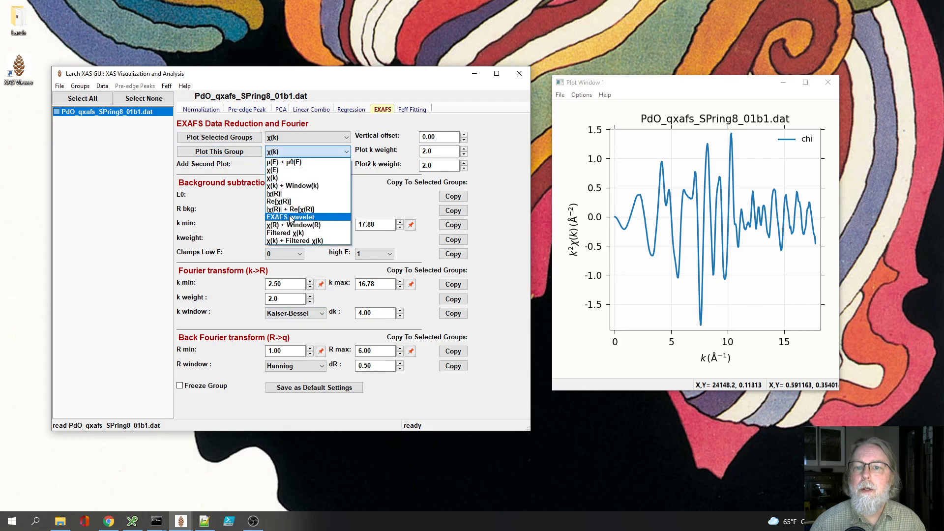
pyautogui.click(293, 186)
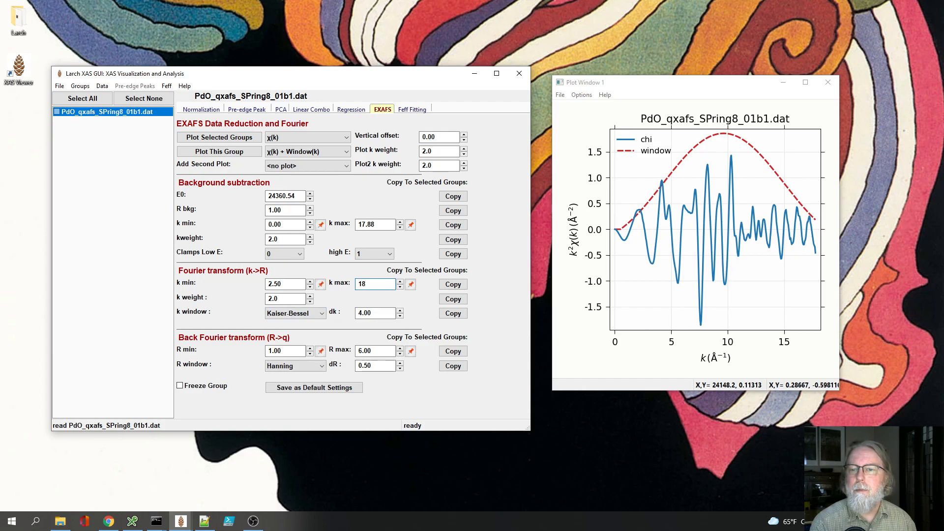
pyautogui.write('7')
pyautogui.press('Return')
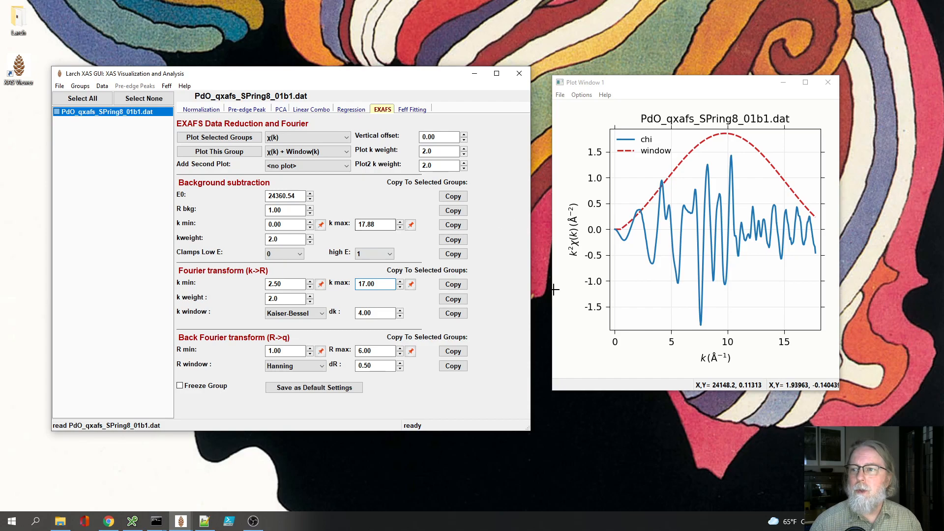
# Step: Open the CIF structure browser from the Feff fitting stage and search for structures that include Pd, O
pyautogui.click(411, 110)
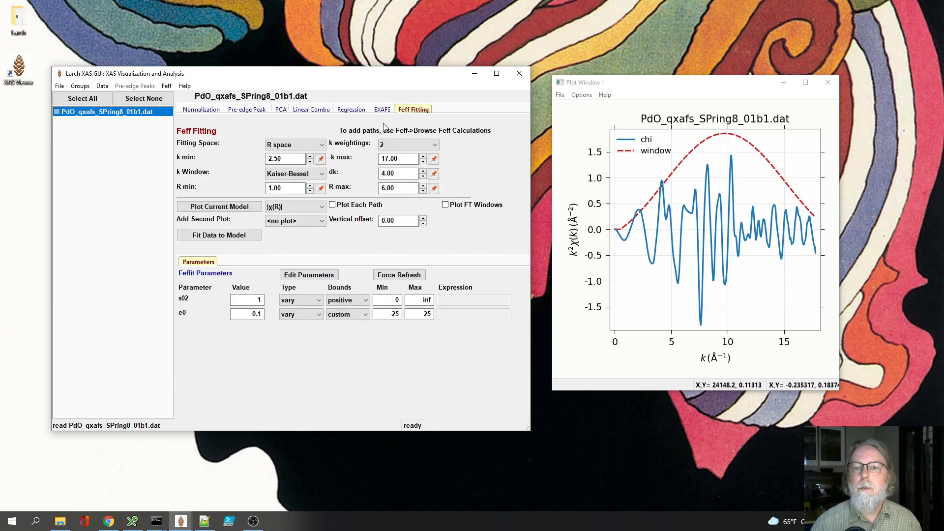
pyautogui.click(167, 87)
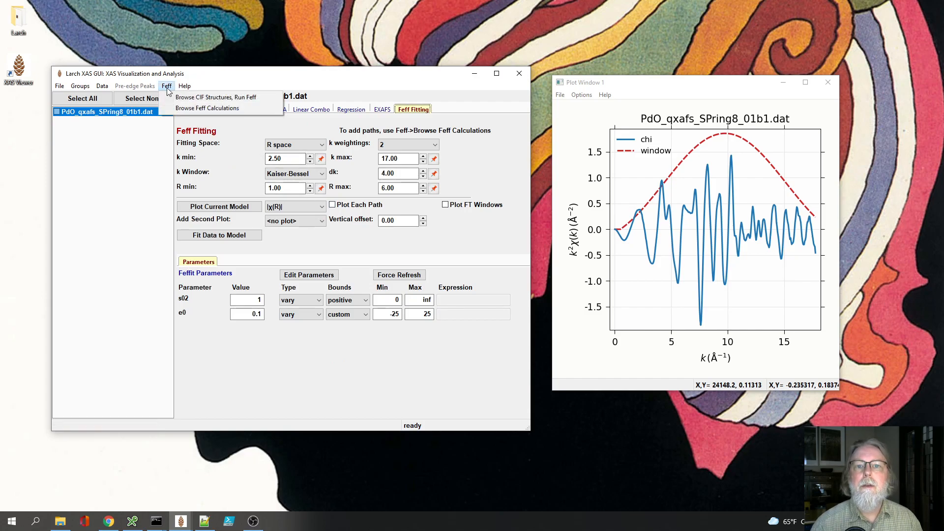
pyautogui.click(196, 98)
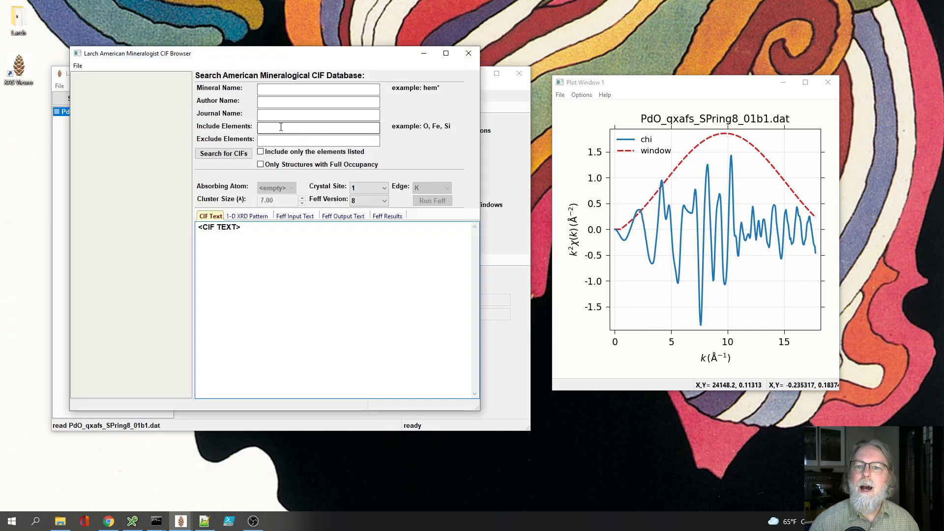
pyautogui.click(275, 130)
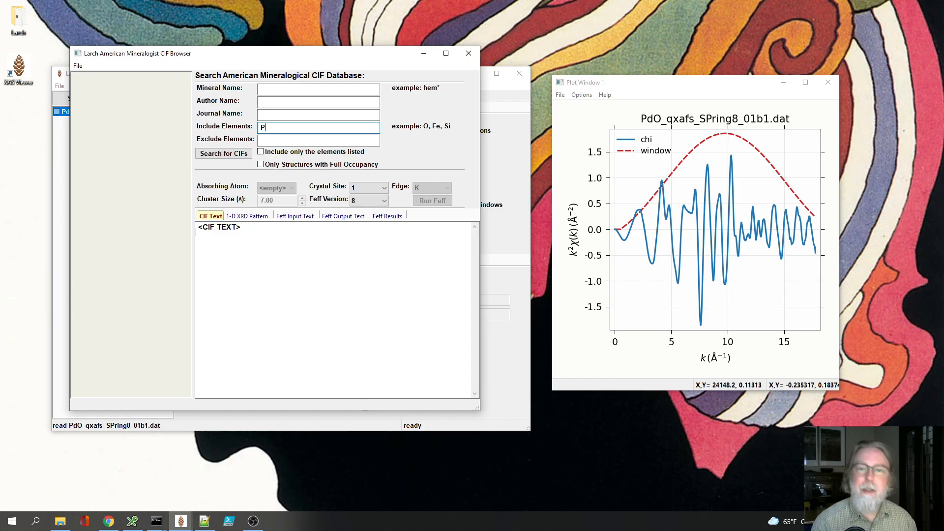
pyautogui.write('Pd')
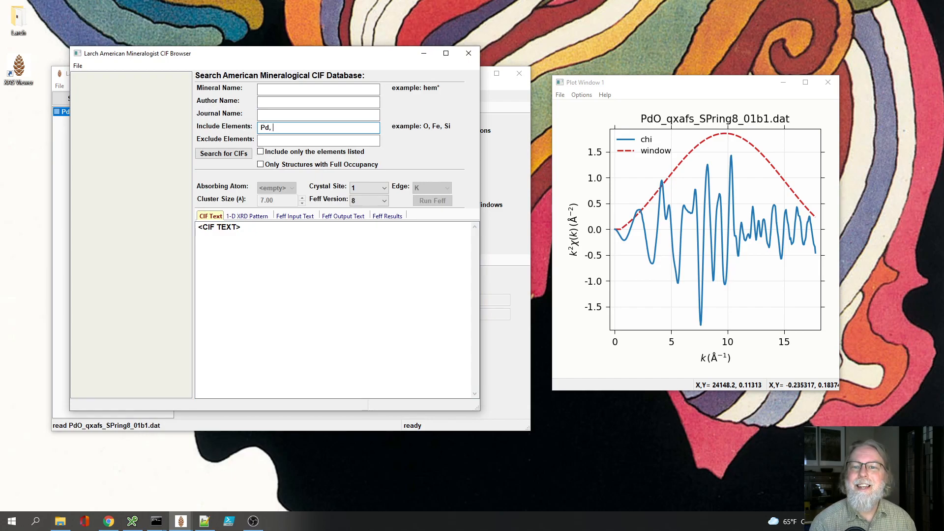
pyautogui.write(', O')
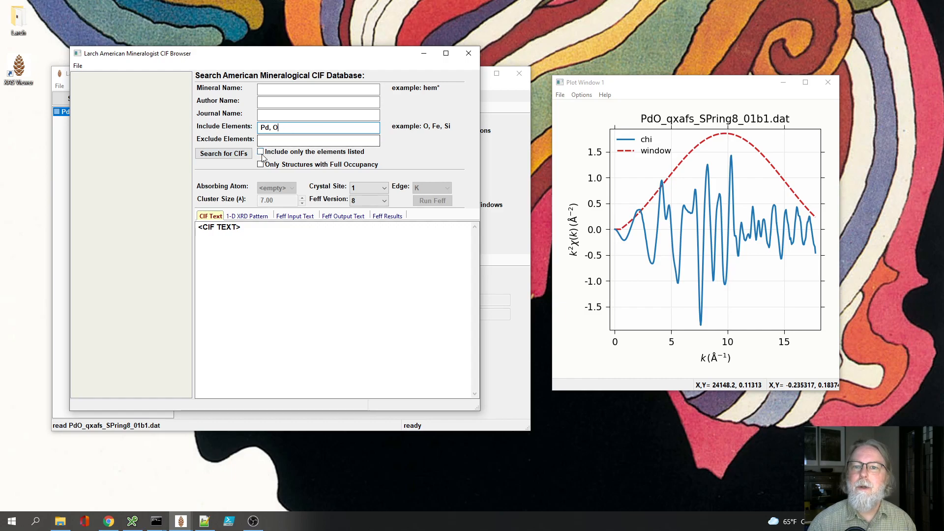
pyautogui.click(241, 156)
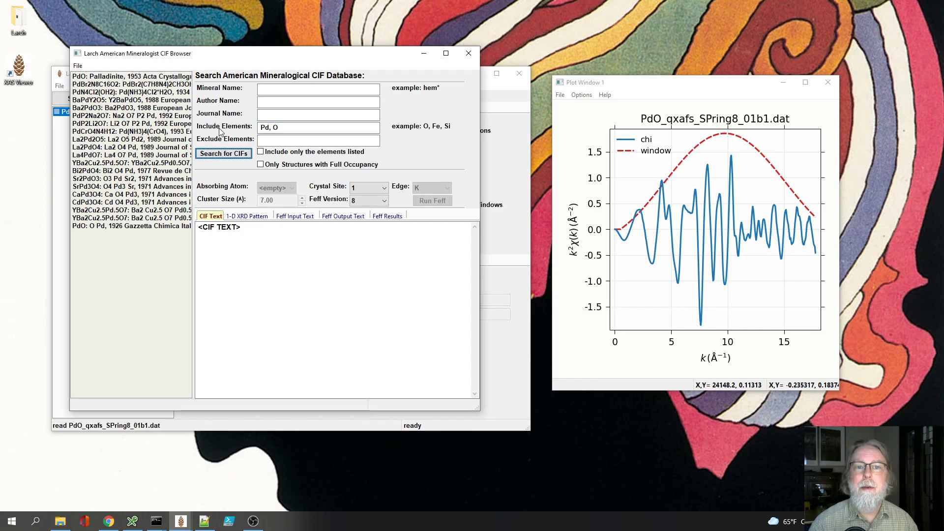
# Step: Select the 1953 PdO Palladinite structure and review its cell, space group and atom sites in the CIF text
pyautogui.click(110, 78)
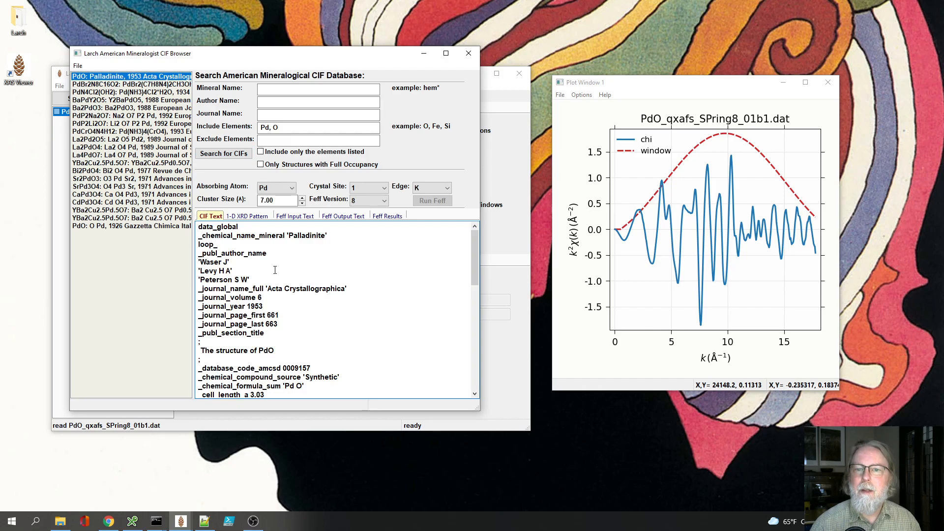
pyautogui.moveTo(472, 250); pyautogui.dragTo(470, 298)
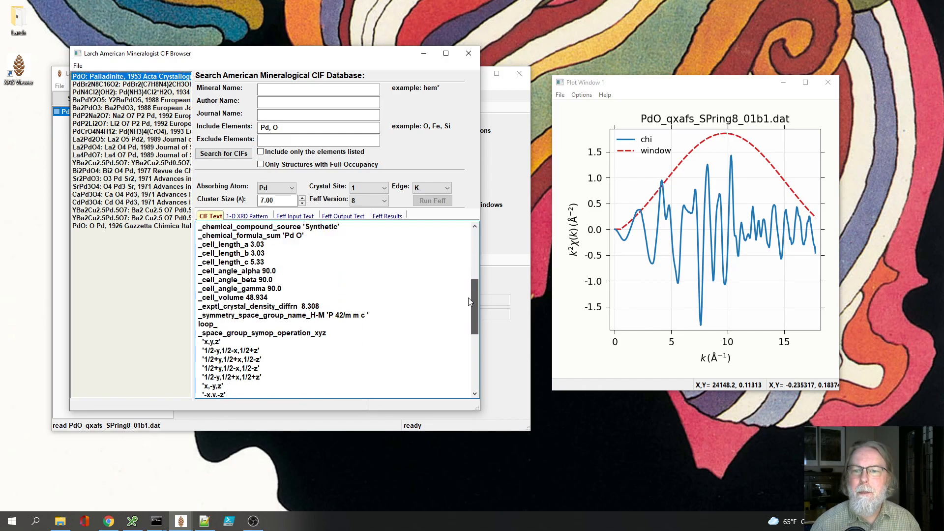
pyautogui.moveTo(369, 315); pyautogui.dragTo(302, 315)
pyautogui.moveTo(477, 306); pyautogui.dragTo(475, 363)
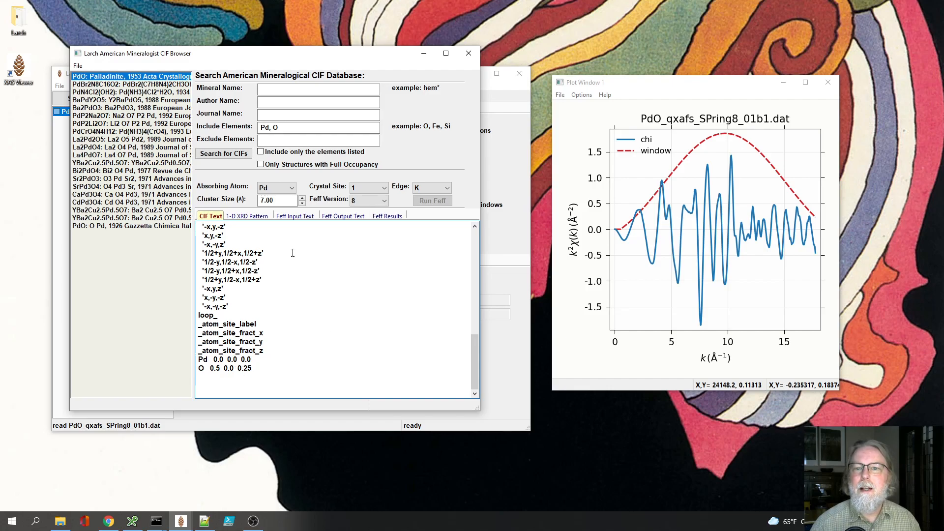
# Step: Set the Feff cluster size to 6 Å and review the potentials and atom list in the Feff input text
pyautogui.moveTo(291, 201); pyautogui.dragTo(253, 208)
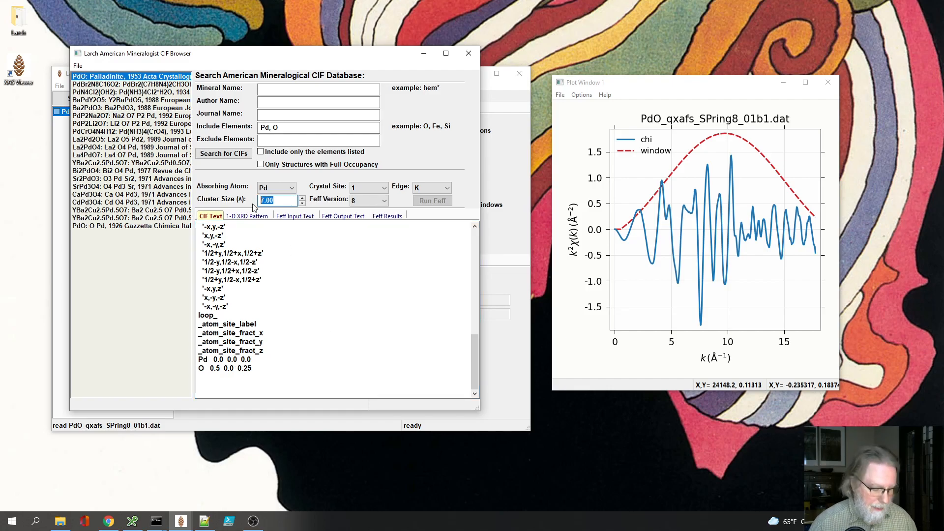
pyautogui.write('6')
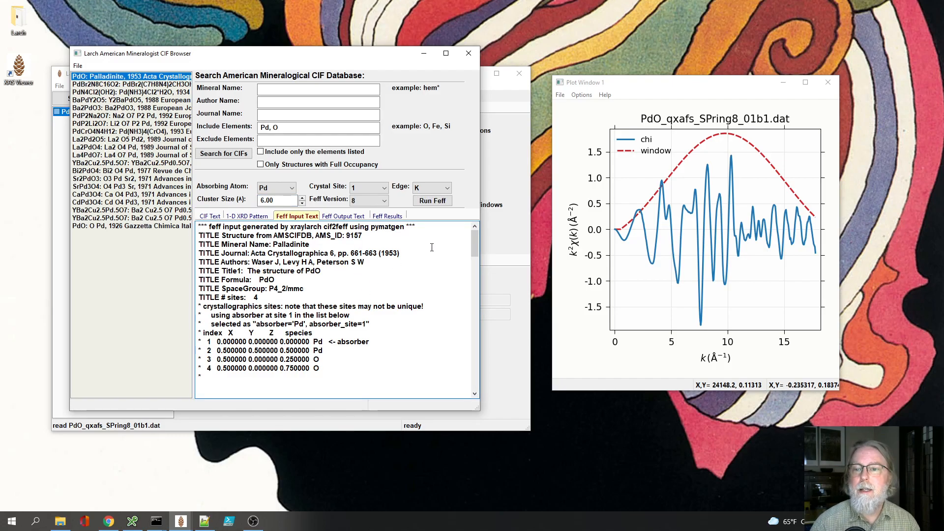
pyautogui.moveTo(476, 248); pyautogui.dragTo(474, 279)
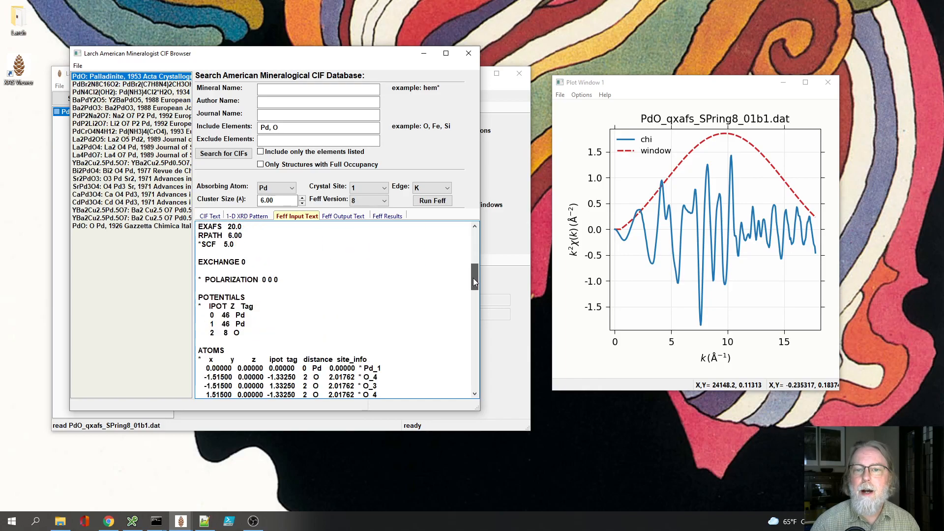
pyautogui.click(248, 315)
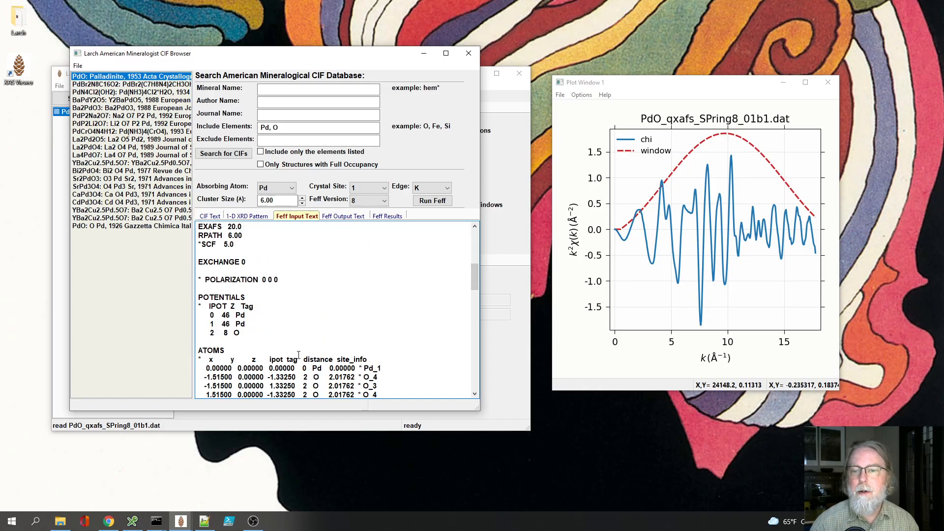
pyautogui.scroll(-1, 298, 355)
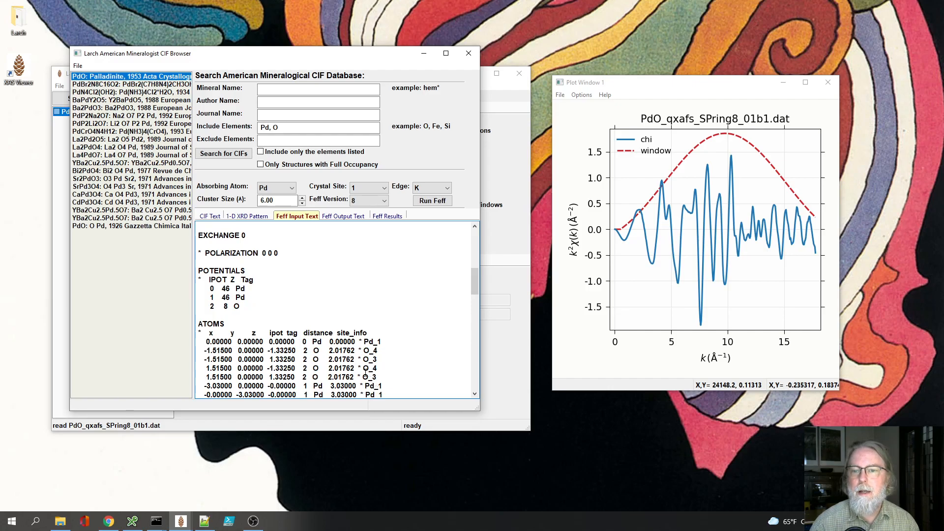
# Step: Check the atom list in the Feff input text and run Feff for the PdO cluster
pyautogui.scroll(-1, 365, 376)
pyautogui.scroll(-2, 351, 363)
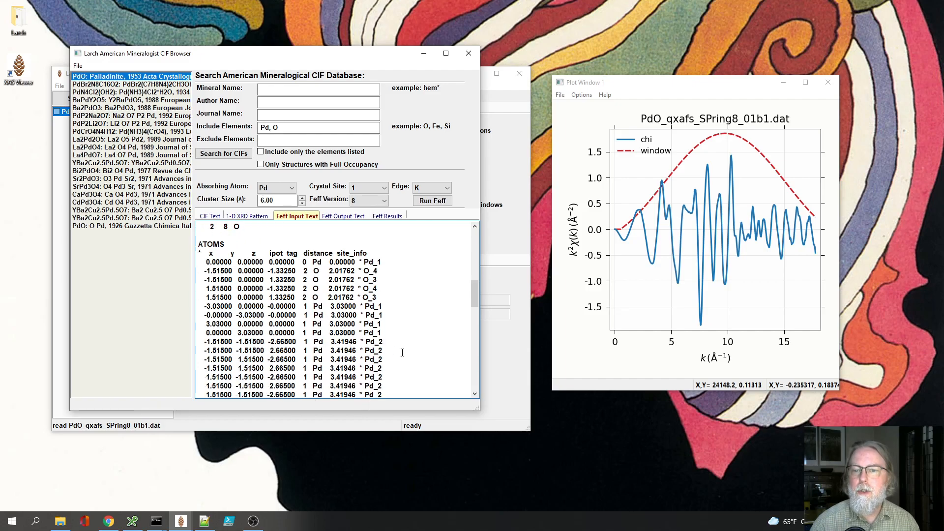
pyautogui.scroll(-1, 376, 359)
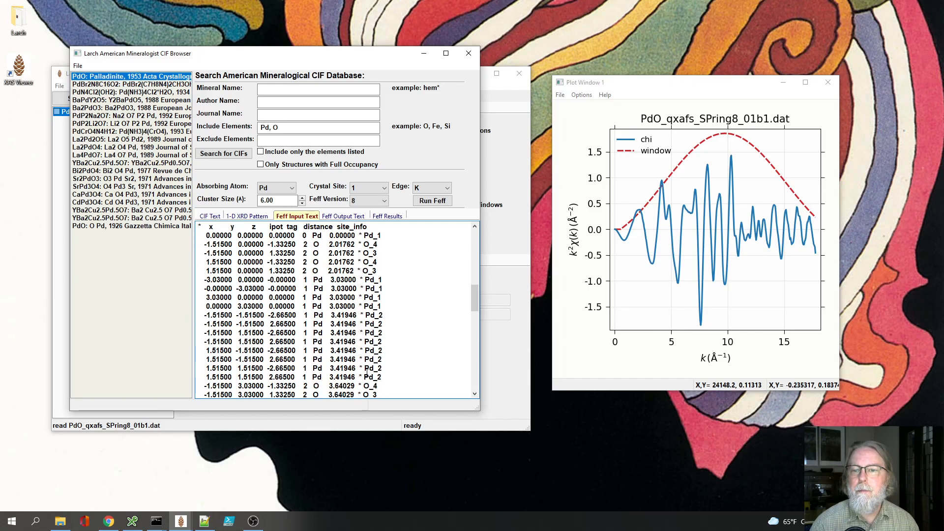
pyautogui.scroll(5, 367, 374)
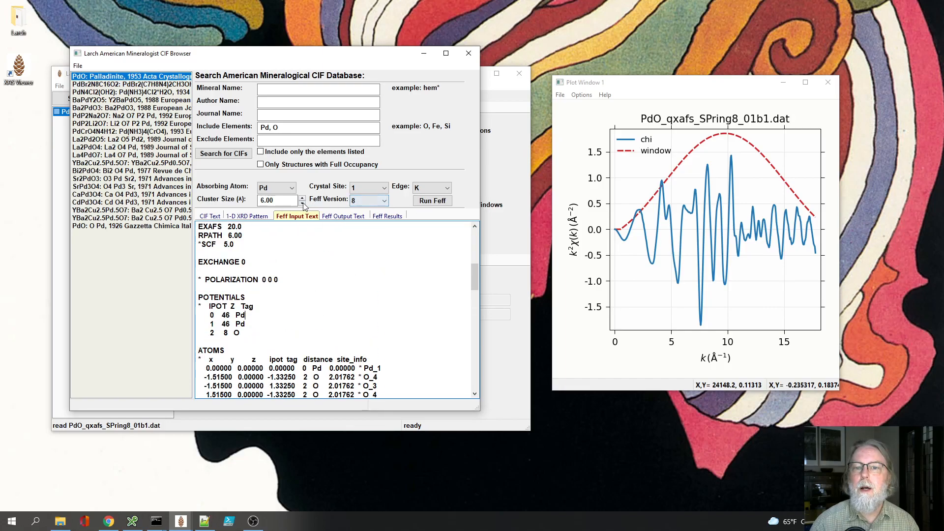
pyautogui.click(434, 202)
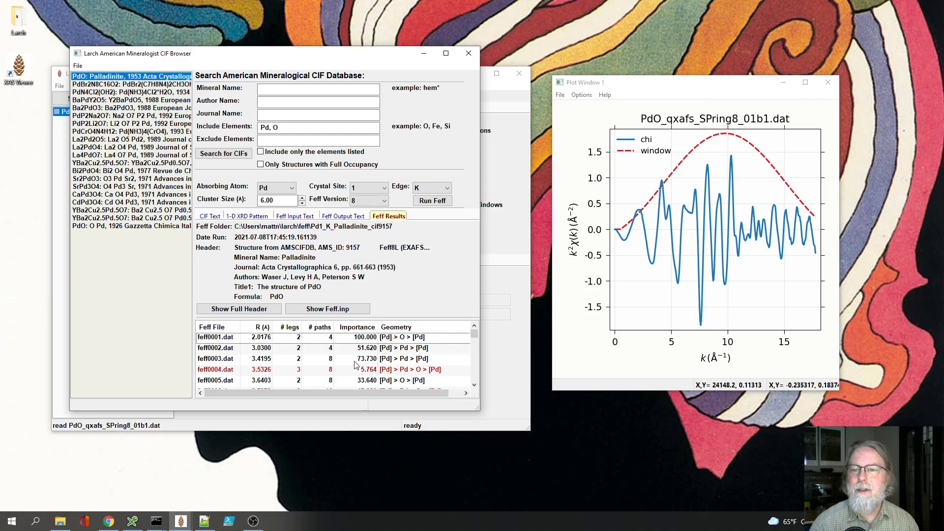
# Step: Review the first three scattering paths, feff0001.dat to feff0003.dat, in the Feff results and close the CIF browser
pyautogui.click(315, 341)
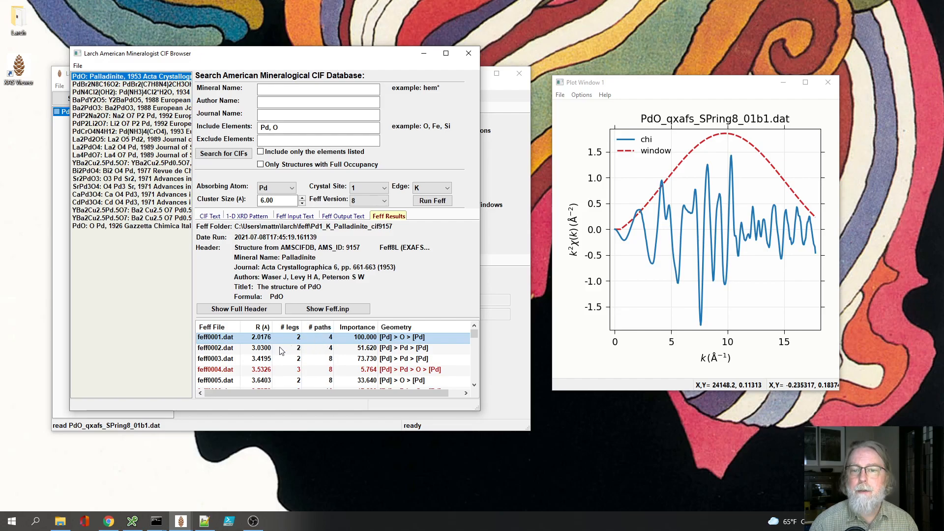
pyautogui.click(319, 348)
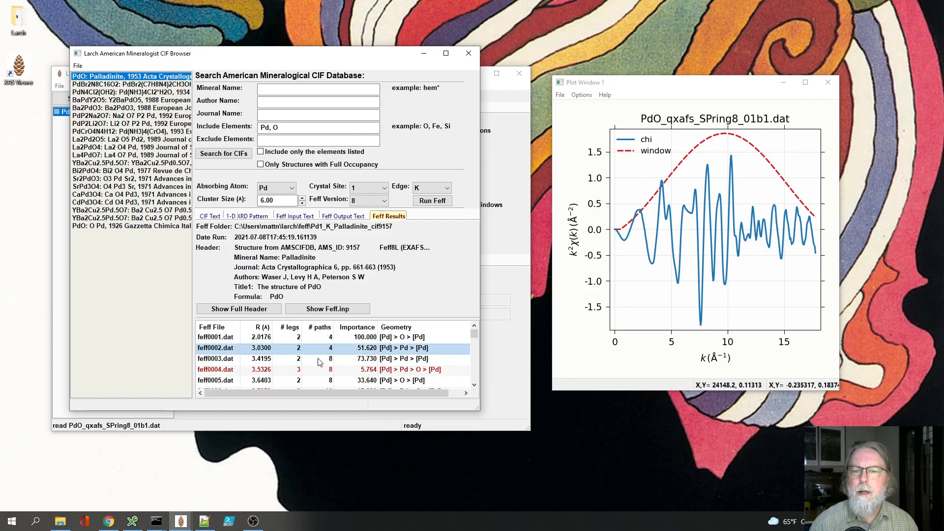
pyautogui.click(317, 362)
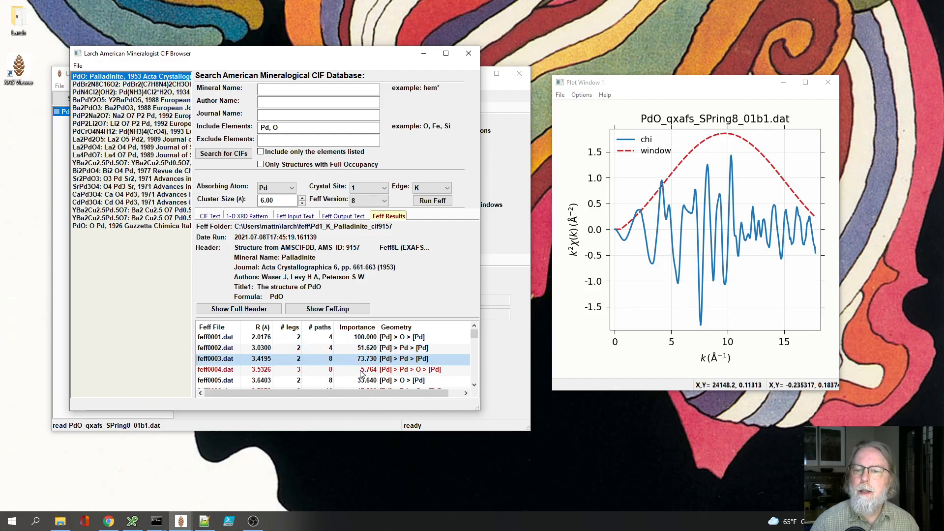
pyautogui.click(467, 55)
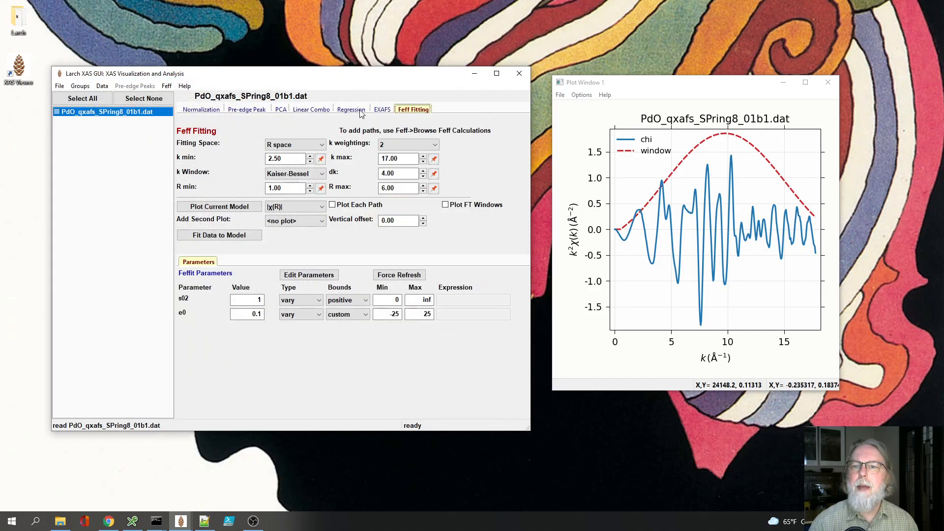
# Step: Plot the group's EXAFS data as |χ(R)| and move the plot window slightly higher
pyautogui.click(382, 110)
pyautogui.click(302, 154)
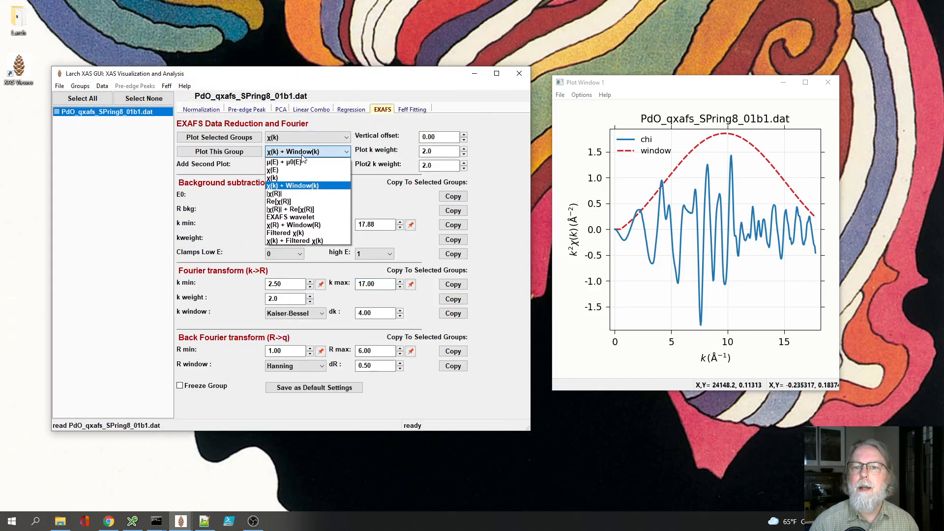
pyautogui.click(292, 194)
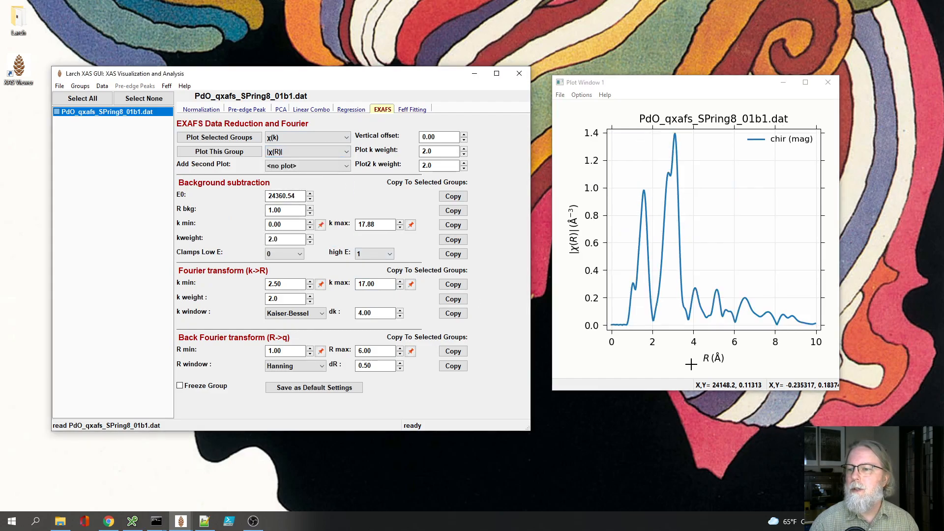
pyautogui.click(720, 77)
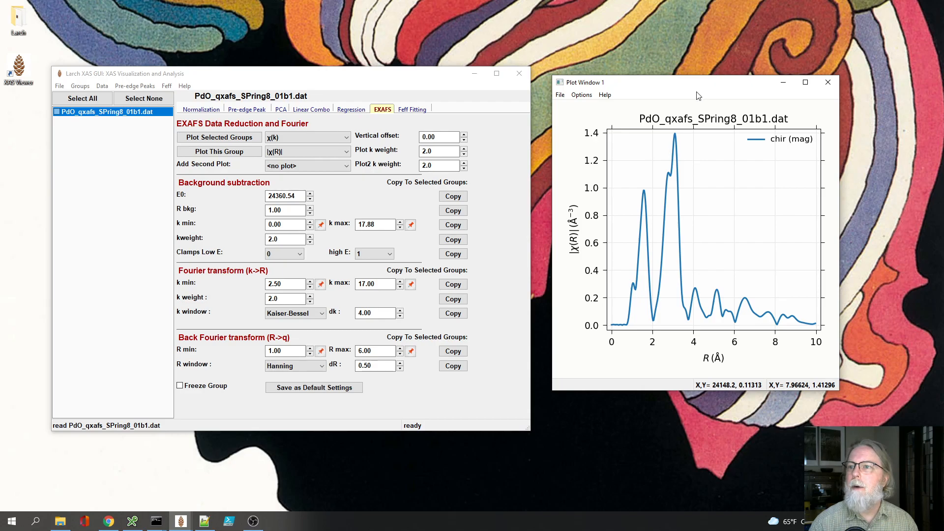
pyautogui.moveTo(673, 81); pyautogui.dragTo(670, 61)
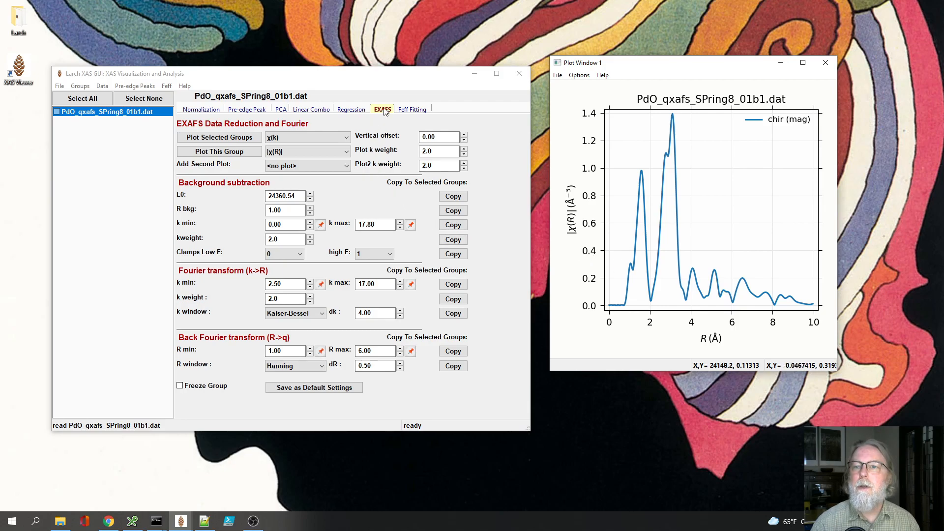
# Step: Pick the upper R limit from the |χ(R)| plot and set the Feff fitting R max to 4
pyautogui.click(415, 110)
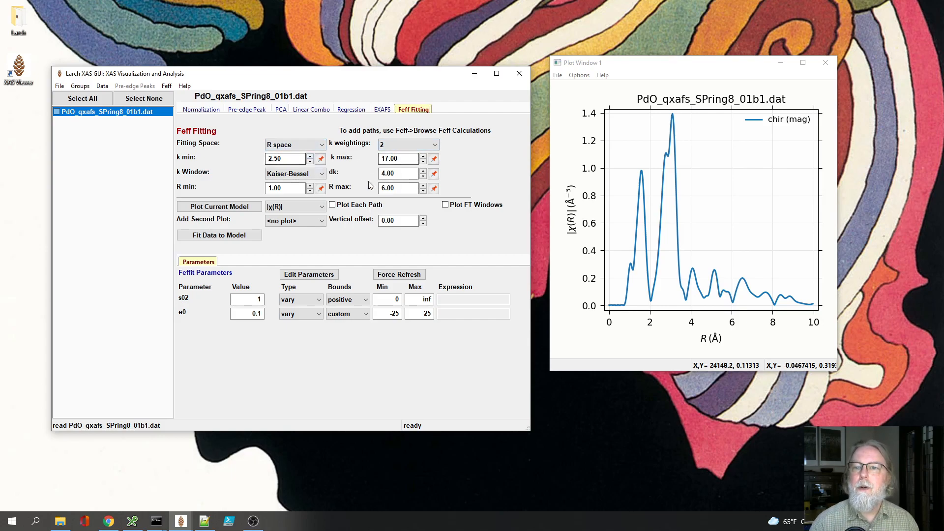
pyautogui.click(688, 296)
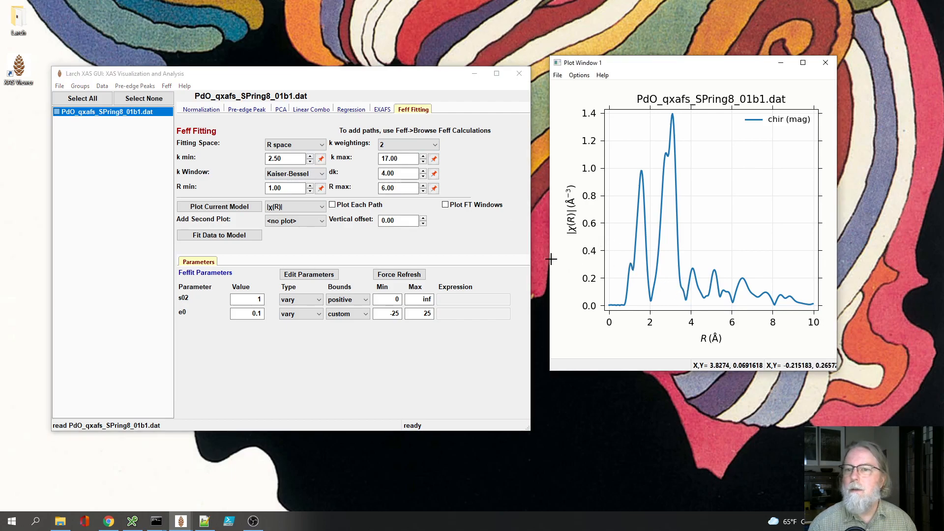
pyautogui.click(434, 188)
pyautogui.click(397, 188)
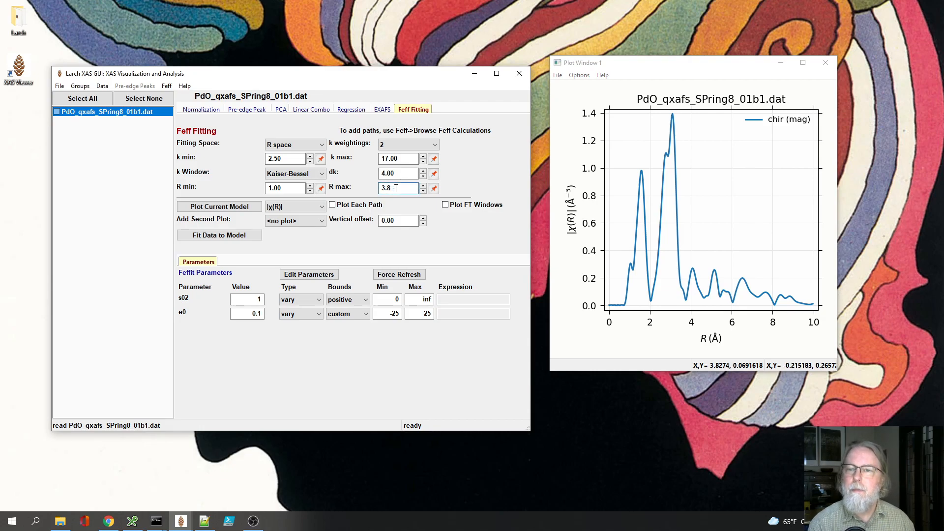
pyautogui.write('4')
pyautogui.press('Return')
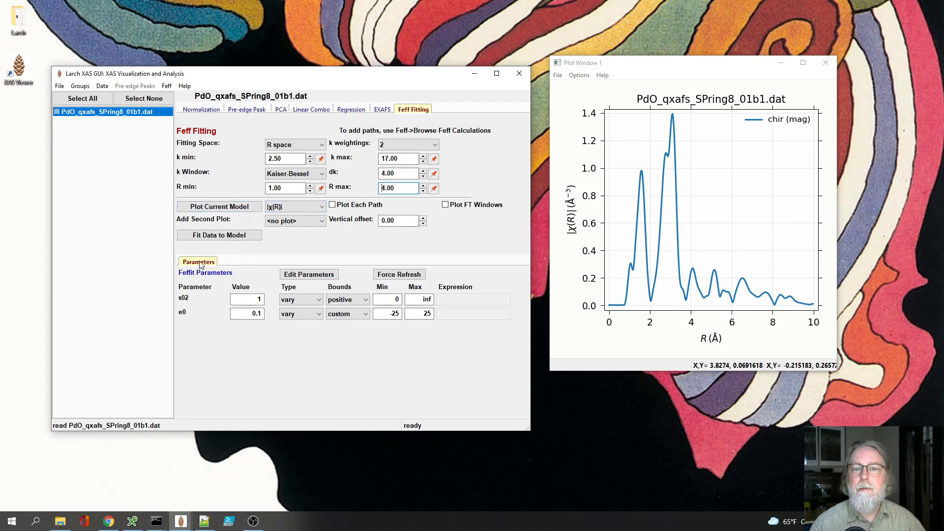
# Step: Import paths feff0001.dat, feff0002.dat and feff0003.dat from the Pd1_K_Palladinite_cif9157 Feff calculation into the fit model
pyautogui.click(167, 87)
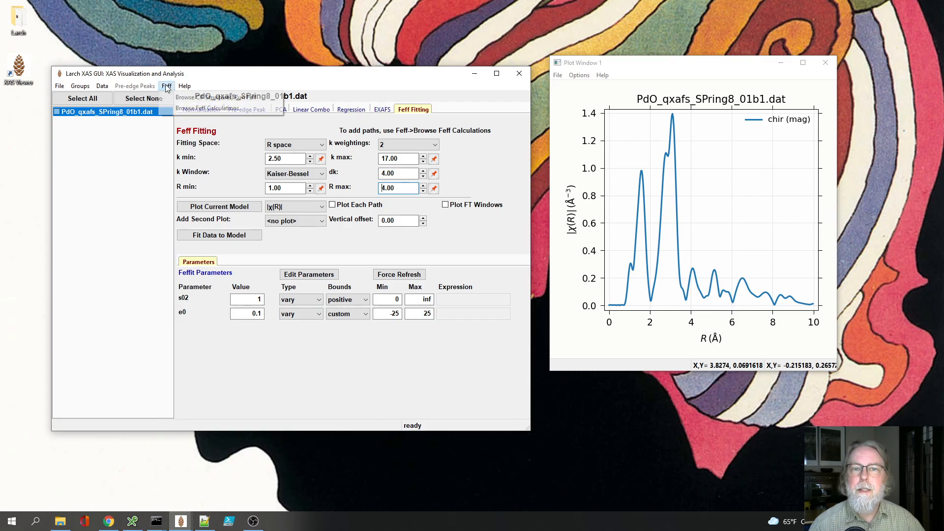
pyautogui.click(185, 108)
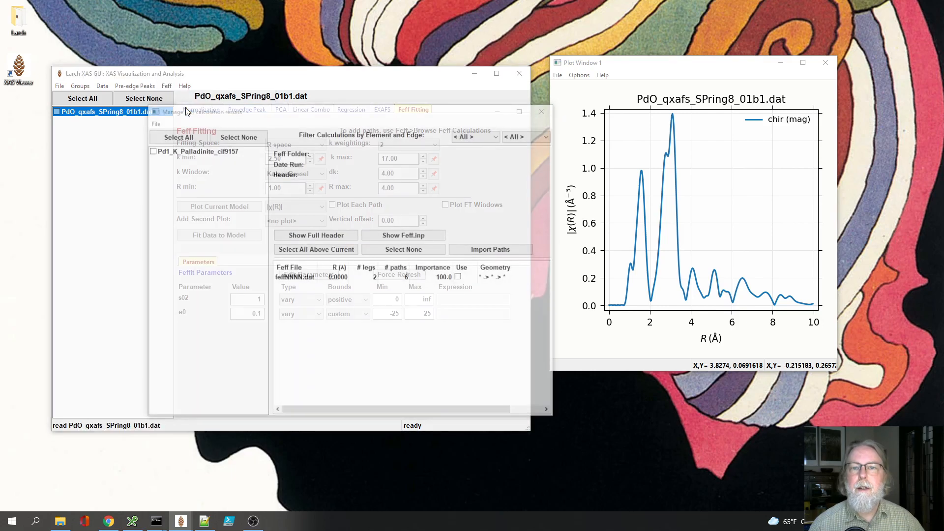
pyautogui.click(195, 154)
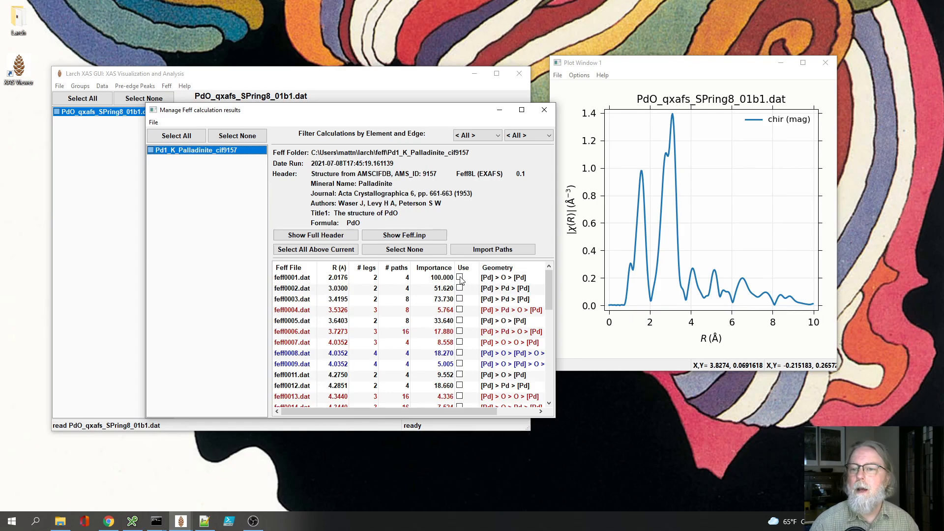
pyautogui.click(460, 278)
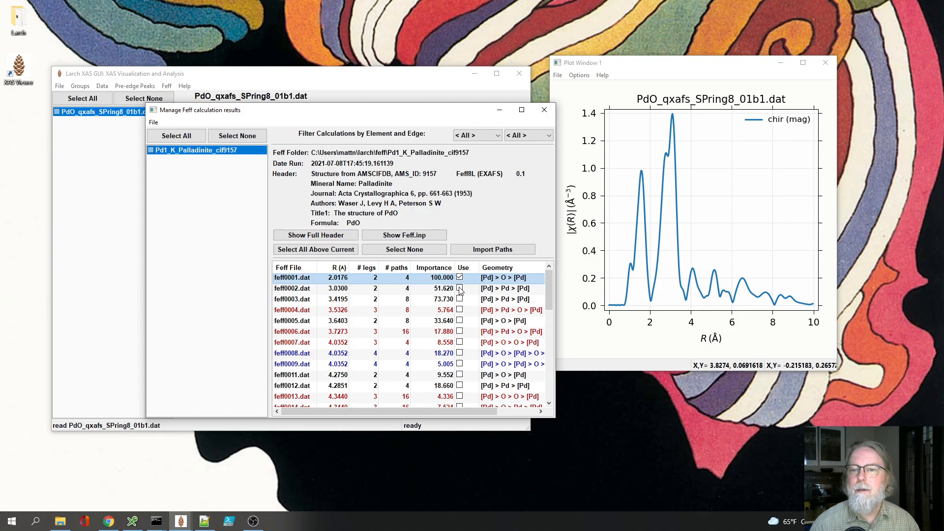
pyautogui.click(460, 289)
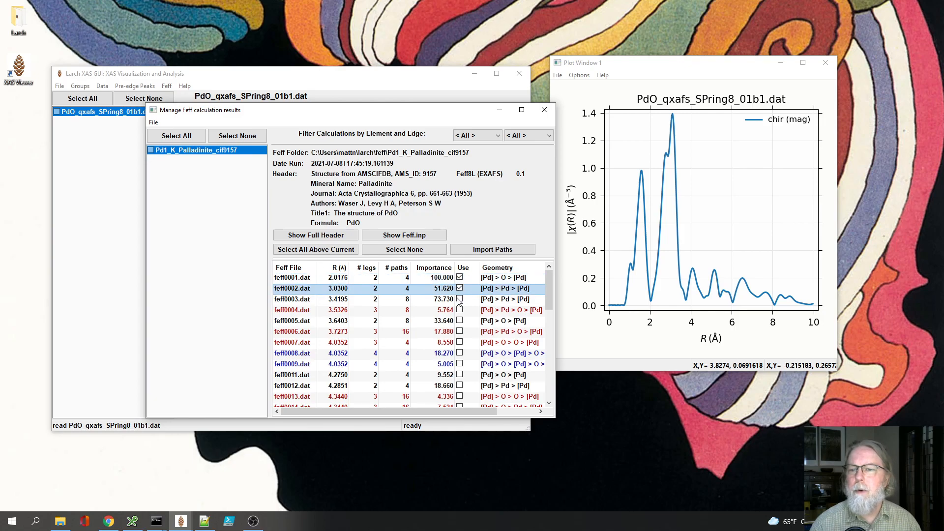
pyautogui.click(461, 300)
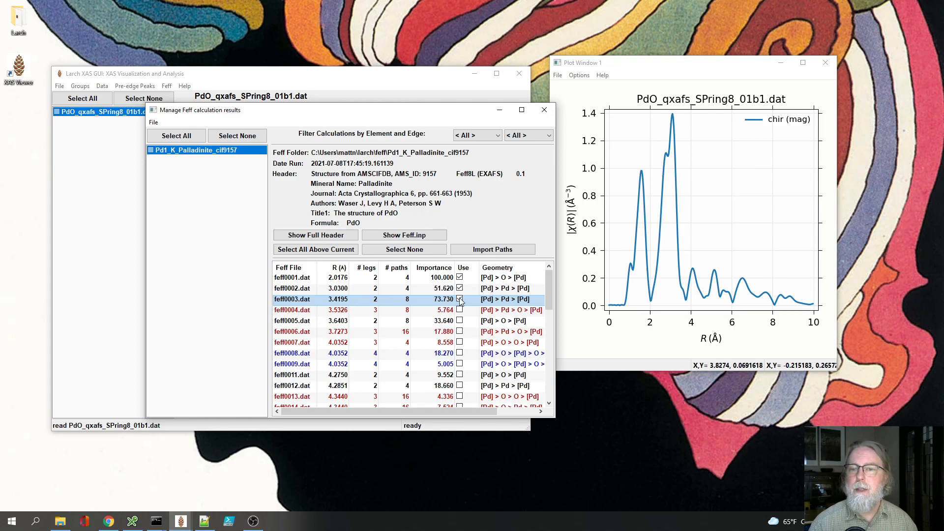
pyautogui.click(480, 250)
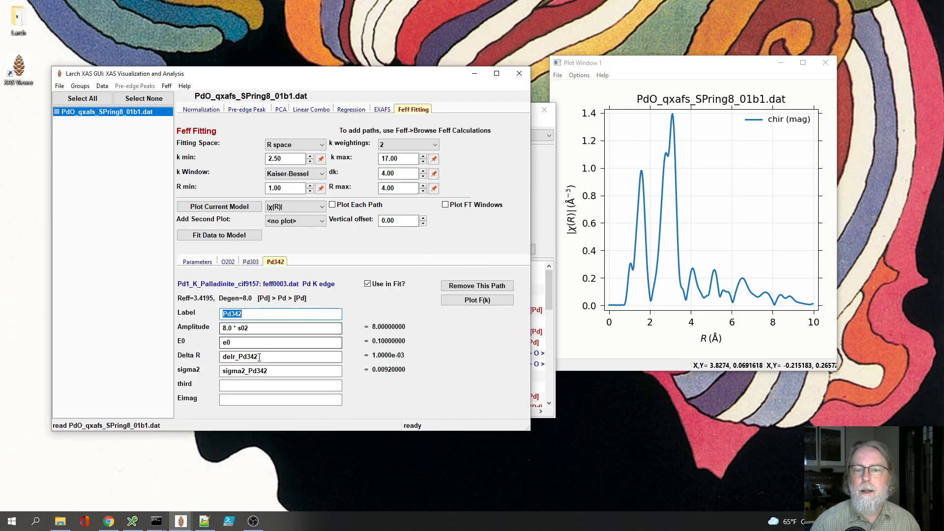
# Step: Examine the amplitude, E0, Delta R and sigma2 expressions of the Pd342, Pd303 and O202 paths
pyautogui.click(261, 327)
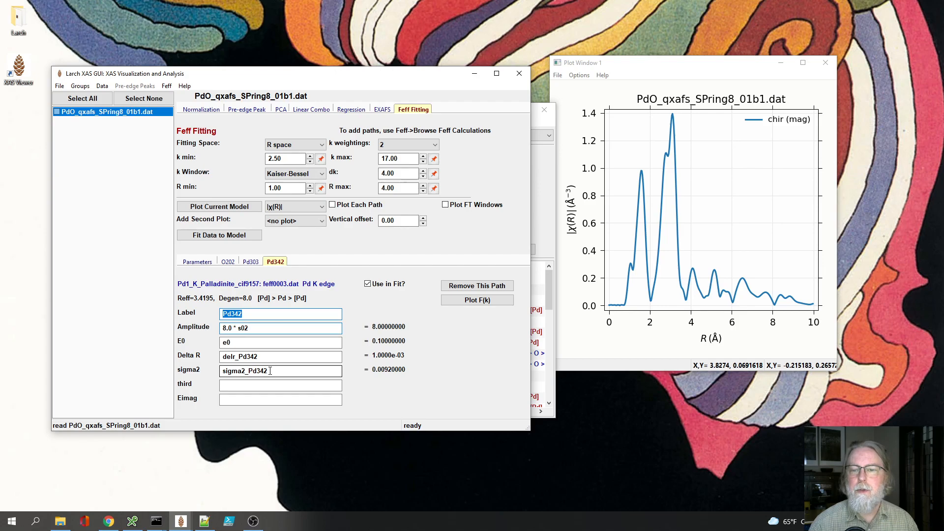
pyautogui.click(251, 262)
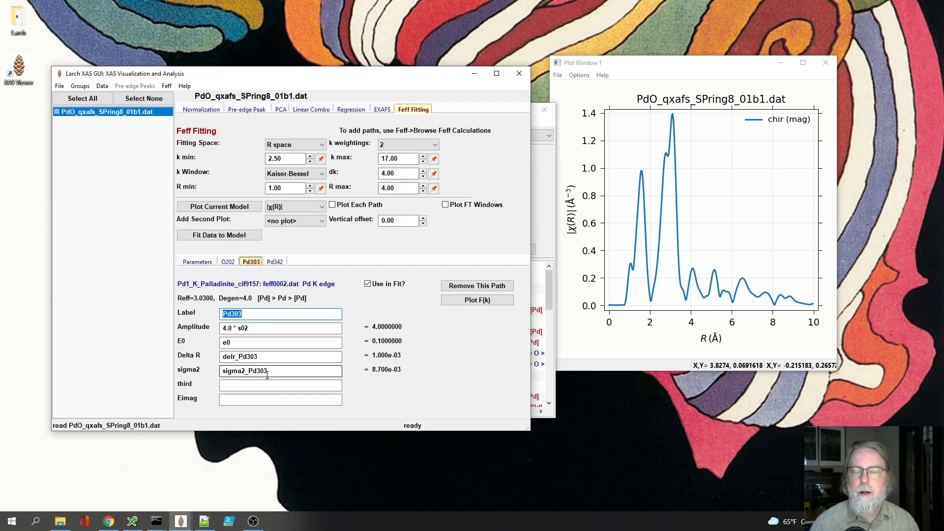
pyautogui.click(277, 262)
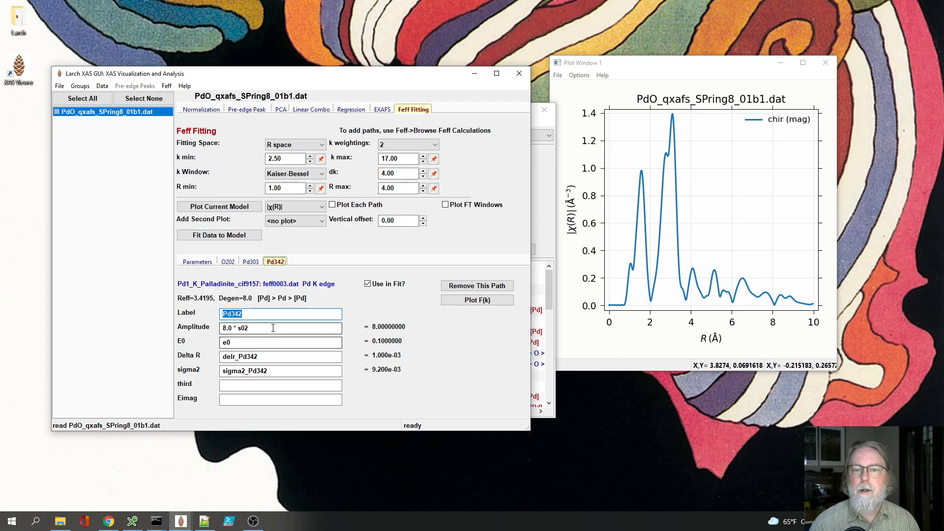
pyautogui.click(251, 262)
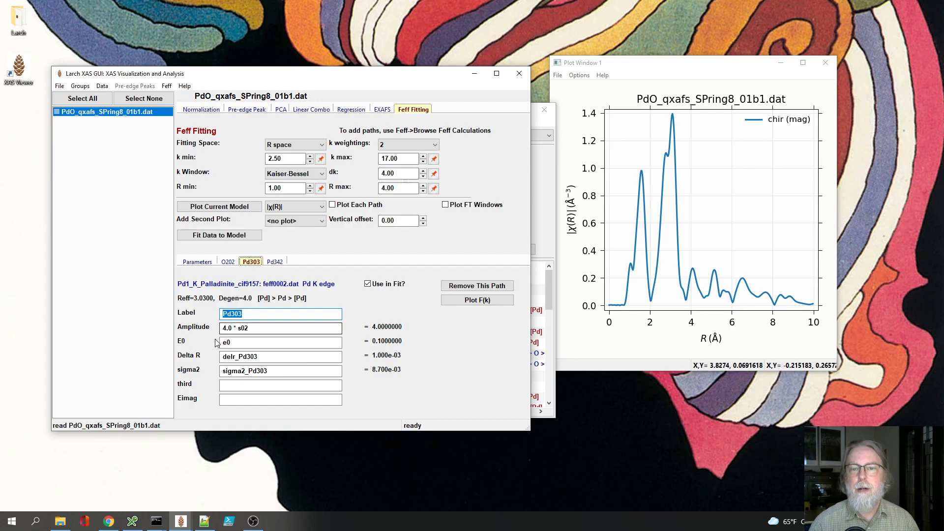
pyautogui.moveTo(221, 328); pyautogui.dragTo(259, 328)
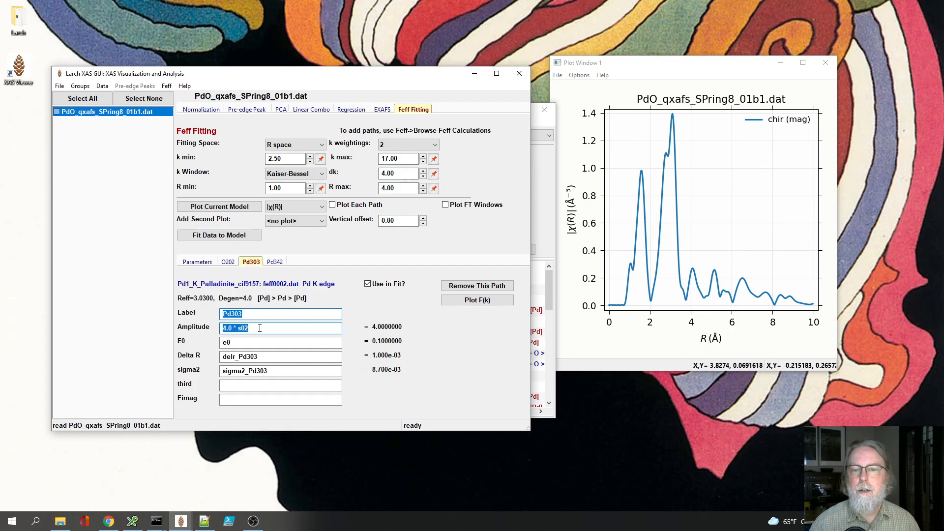
pyautogui.click(229, 261)
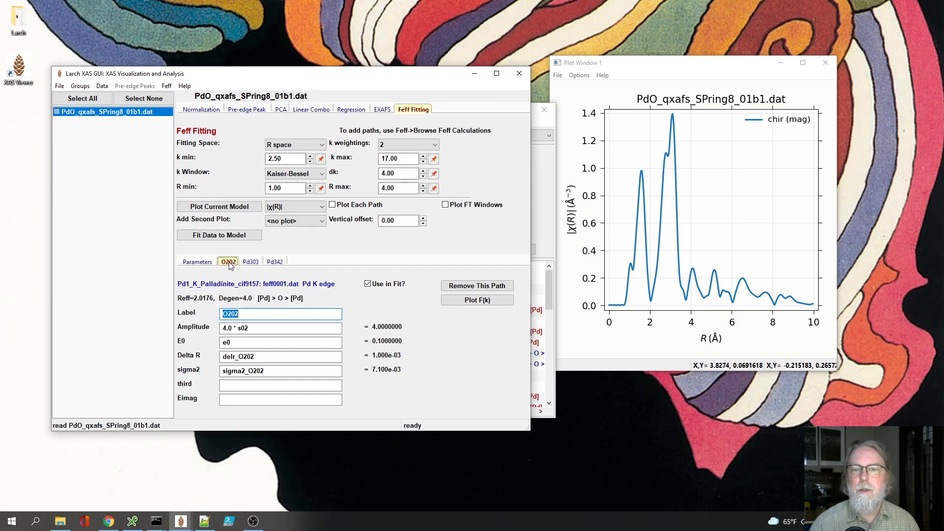
# Step: Show the fit parameter list in a taller window and plot the current |χ(R)| model with each path included
pyautogui.click(198, 263)
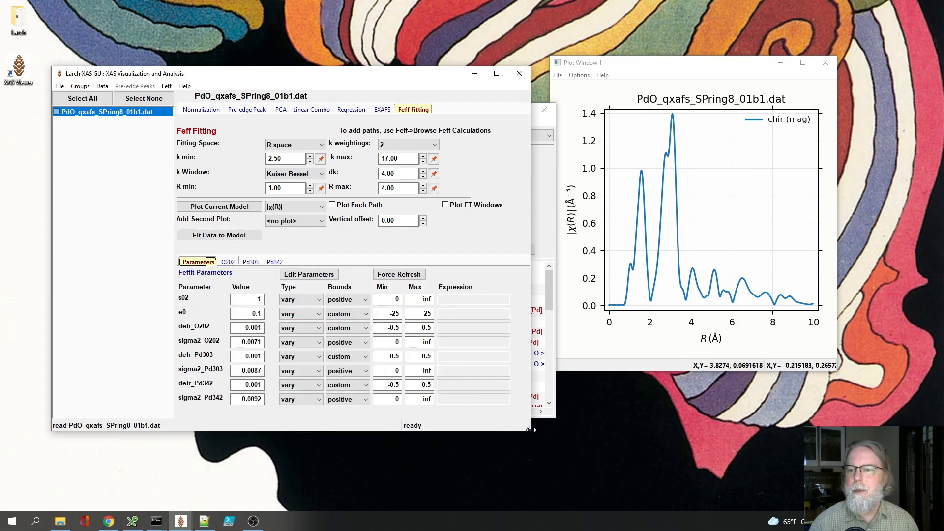
pyautogui.moveTo(532, 430); pyautogui.dragTo(528, 480)
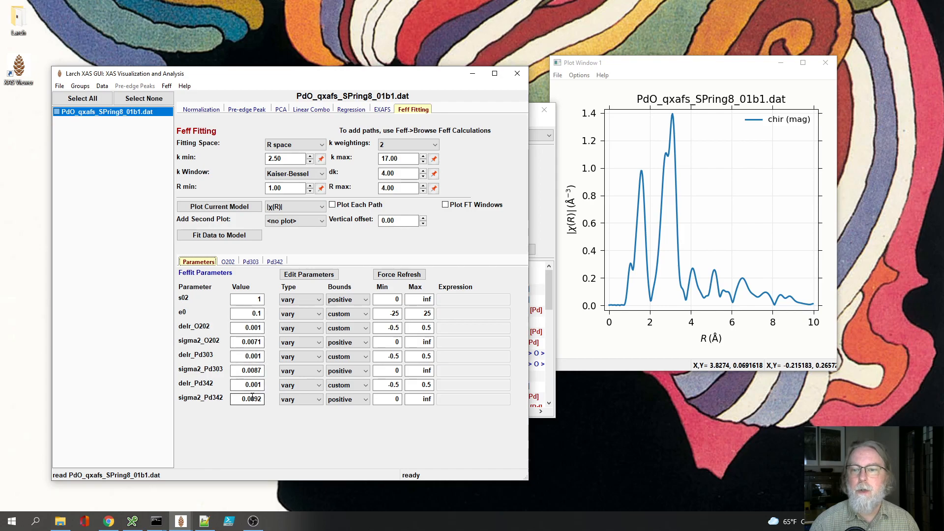
pyautogui.click(228, 211)
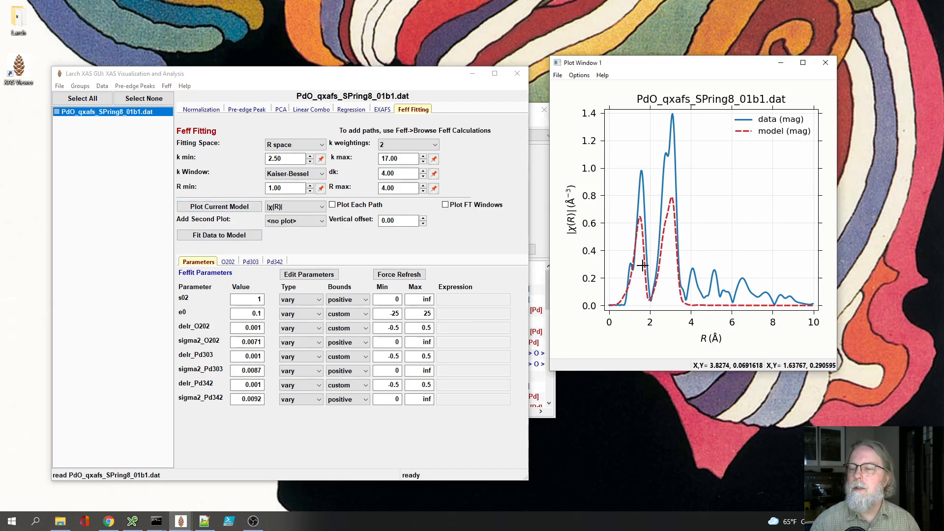
pyautogui.click(343, 207)
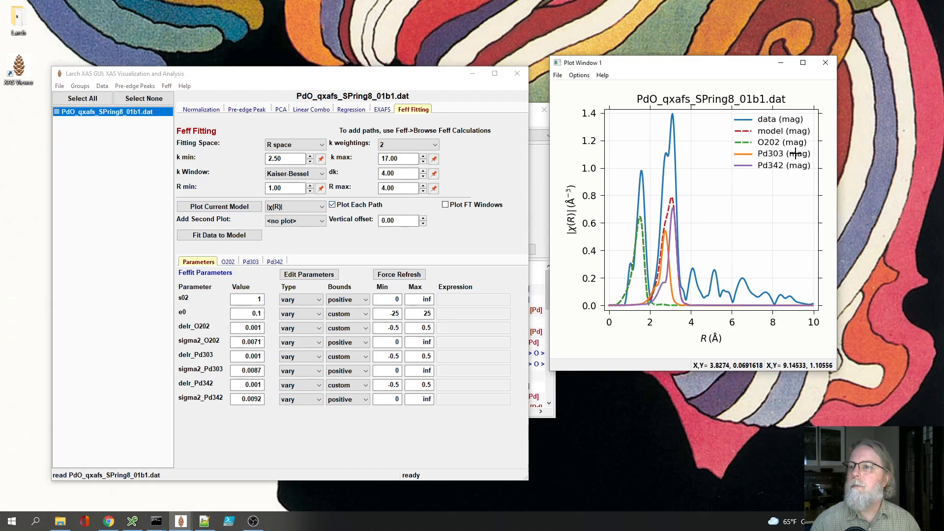
# Step: Hide the O202, Pd303 and Pd342 path curves in the plot and show only the O202 curve again
pyautogui.click(782, 142)
pyautogui.click(775, 153)
pyautogui.click(773, 166)
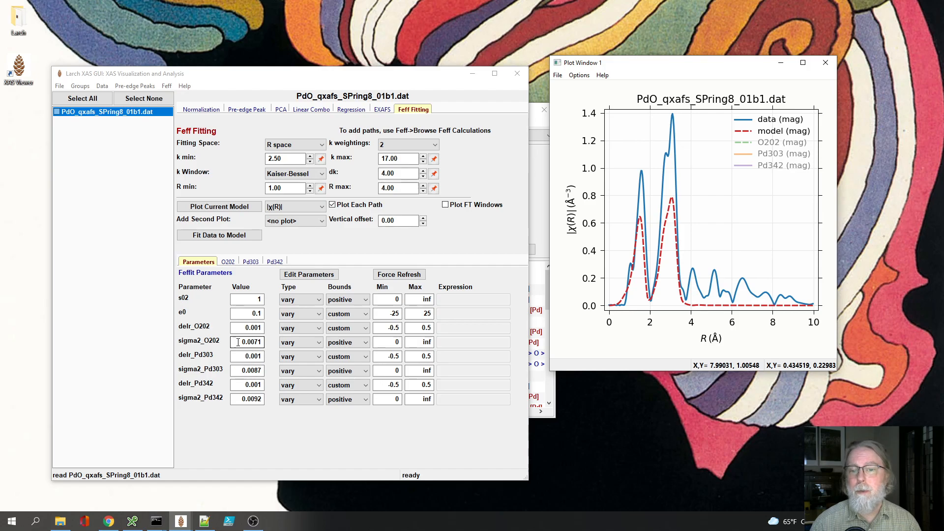
pyautogui.click(775, 143)
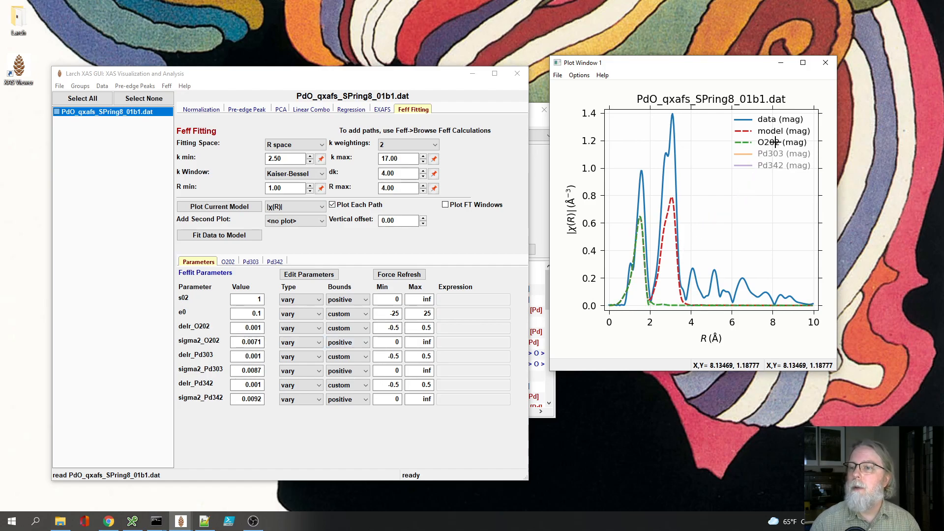
# Step: Show the Pd303 and Pd342 path curves again and switch the current model plot to χ(k)
pyautogui.click(773, 154)
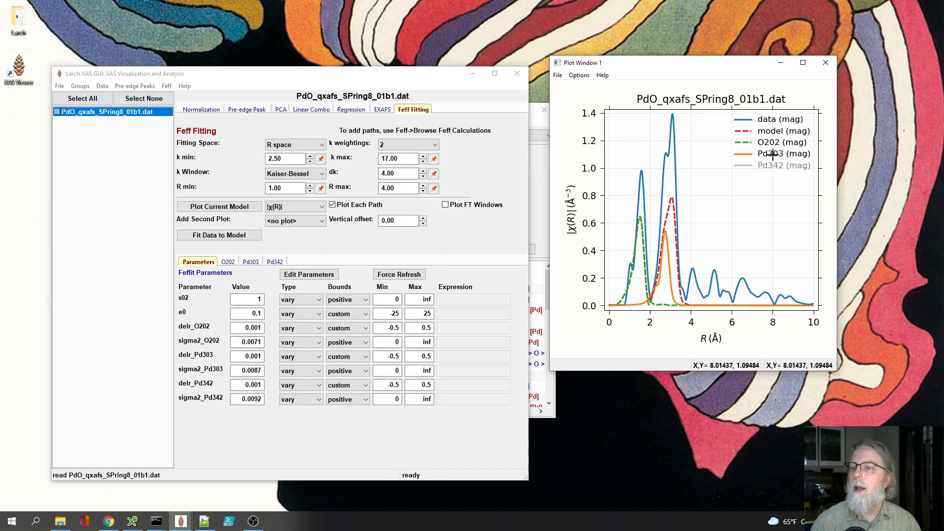
pyautogui.click(774, 167)
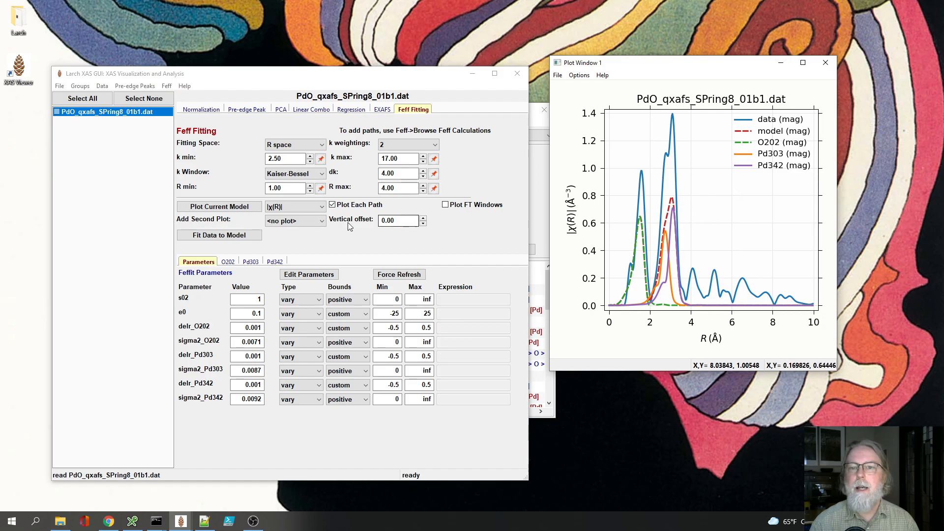
pyautogui.click(301, 206)
pyautogui.click(295, 218)
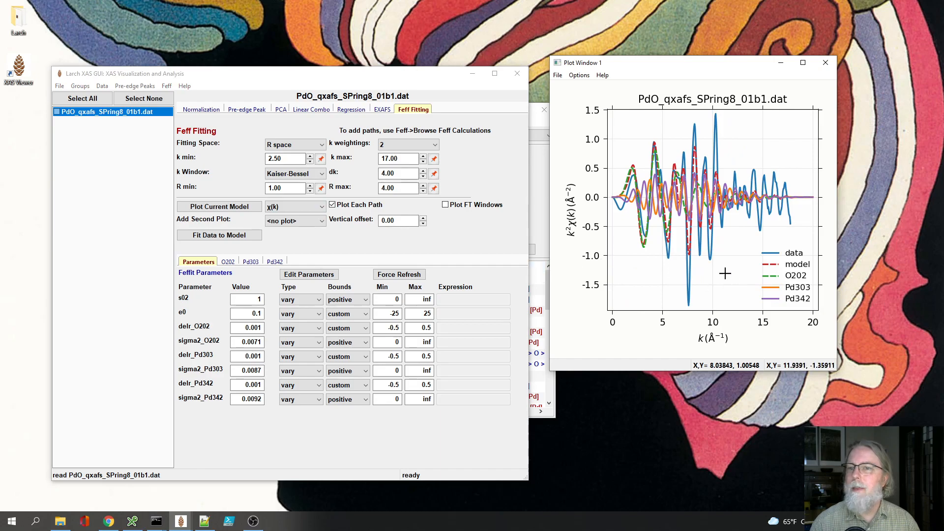
# Step: Stack the plotted χ(k) path curves with a vertical offset of 1
pyautogui.moveTo(404, 221); pyautogui.dragTo(382, 221)
pyautogui.write('1')
pyautogui.press('Return')
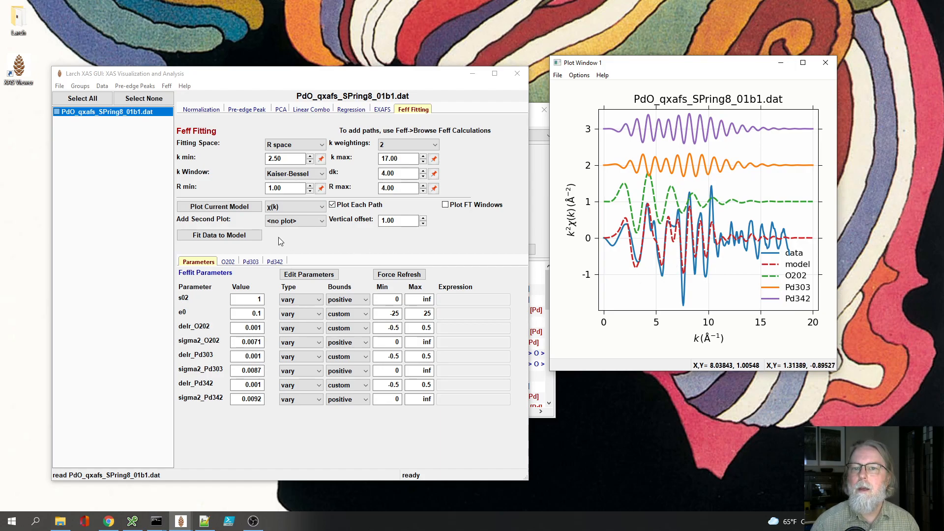
pyautogui.click(299, 241)
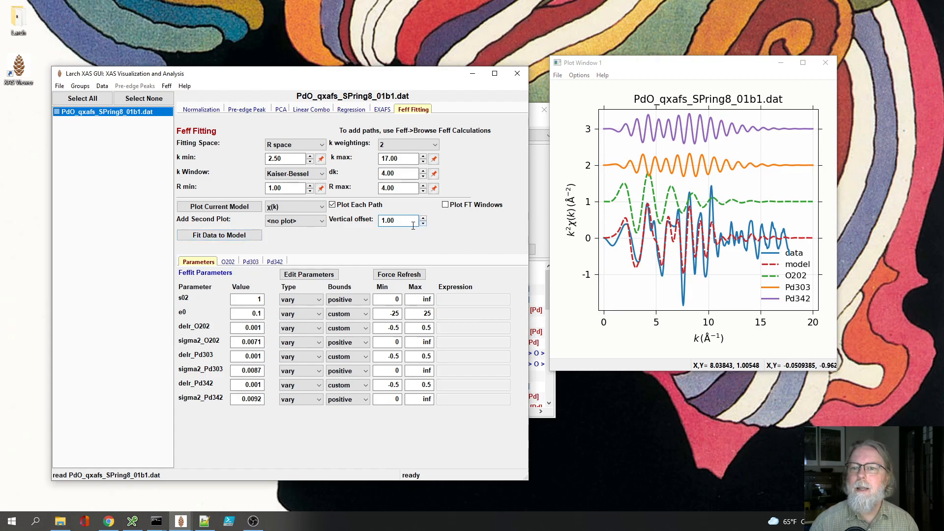
# Step: Reset the vertical offset of the χ(k) plot to 0
pyautogui.moveTo(406, 224); pyautogui.dragTo(362, 224)
pyautogui.write('0')
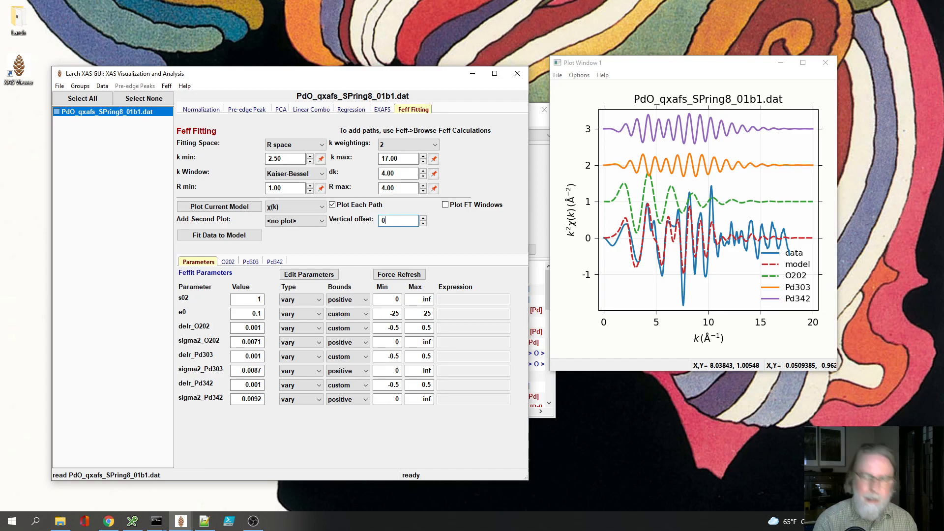
pyautogui.press('Return')
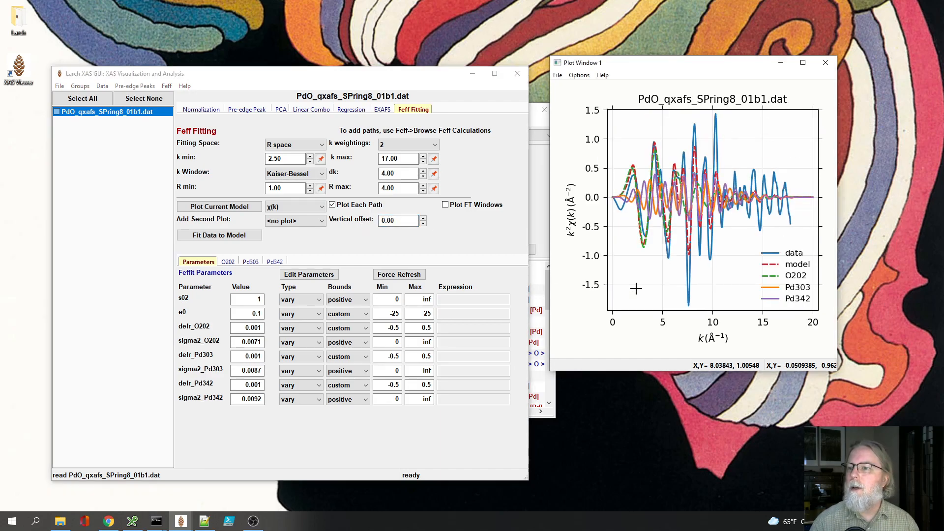
# Step: Hide the data, model and O202 curves in the χ(k) plot and widen the plot window
pyautogui.click(795, 254)
pyautogui.click(796, 266)
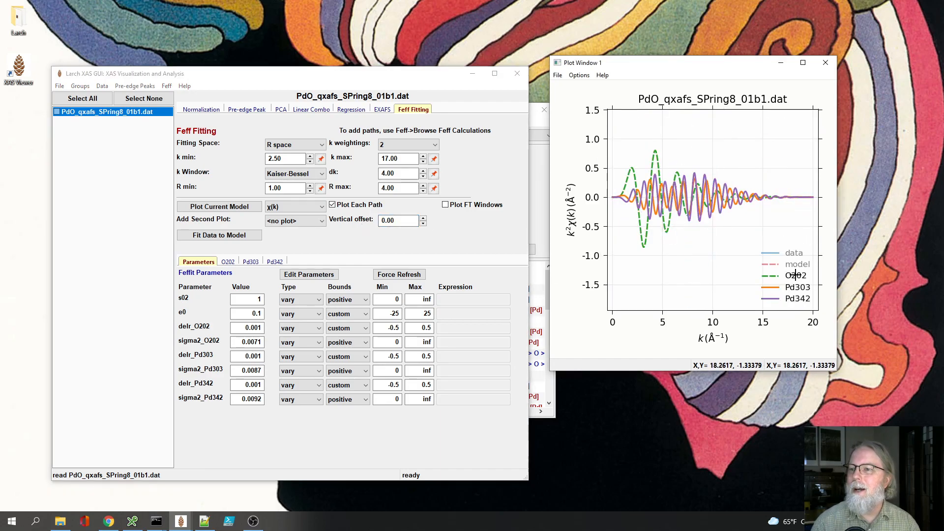
pyautogui.click(796, 276)
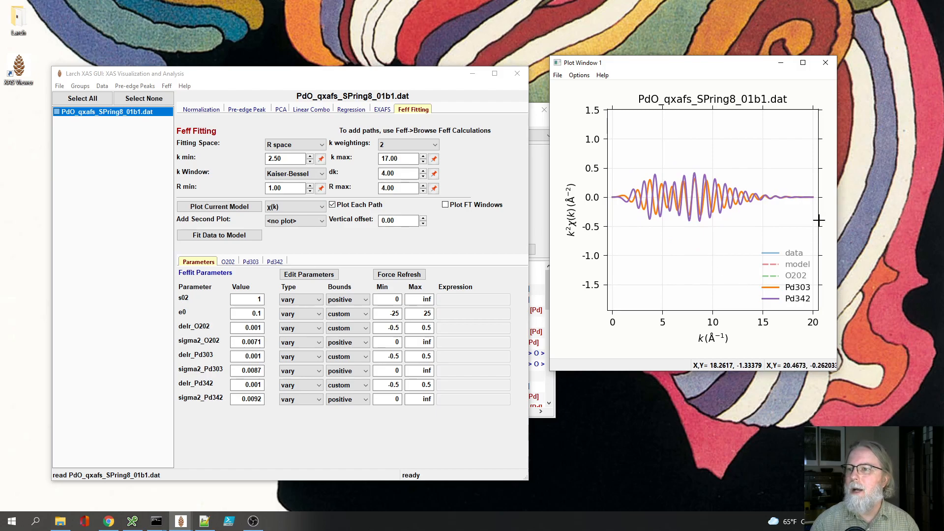
pyautogui.moveTo(836, 369); pyautogui.dragTo(921, 364)
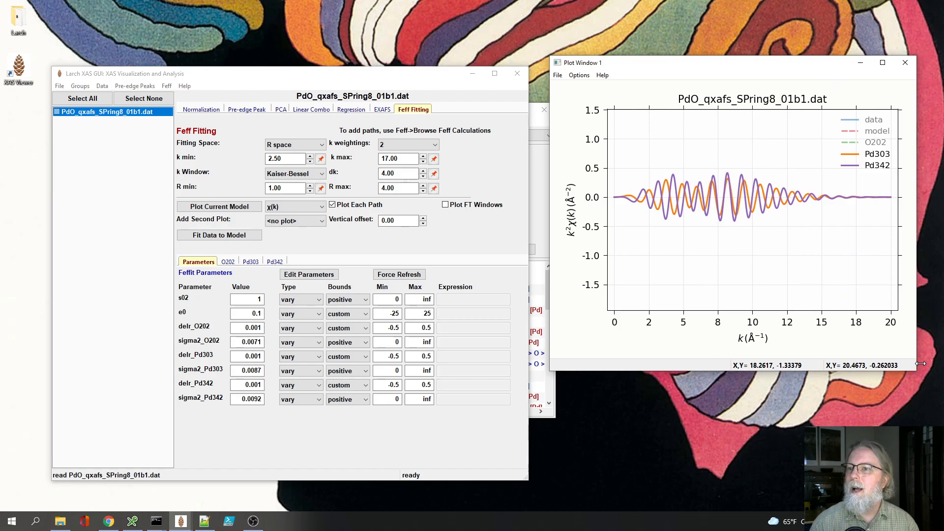
# Step: Compare the Pd303 and Pd342 χ(k) curves by showing Pd342 alone, followed by Pd303 alone
pyautogui.click(871, 155)
pyautogui.click(871, 155)
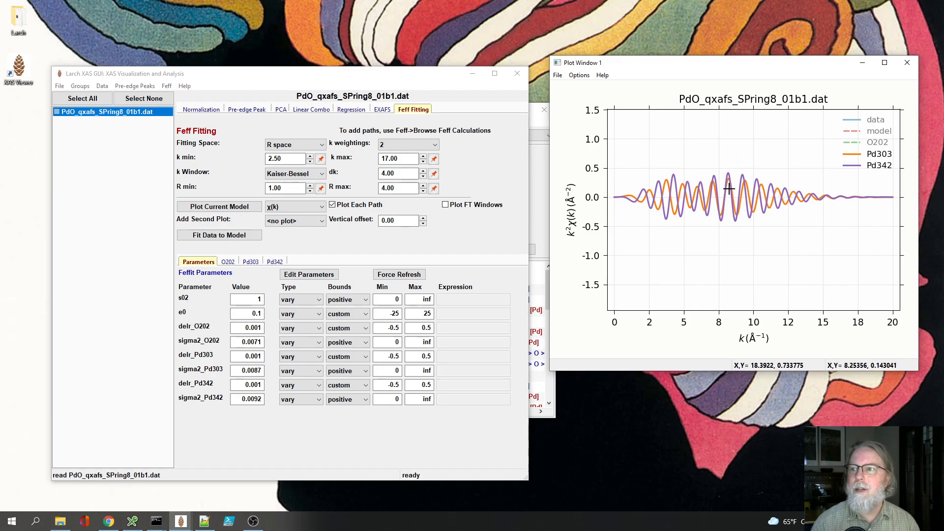
pyautogui.click(876, 154)
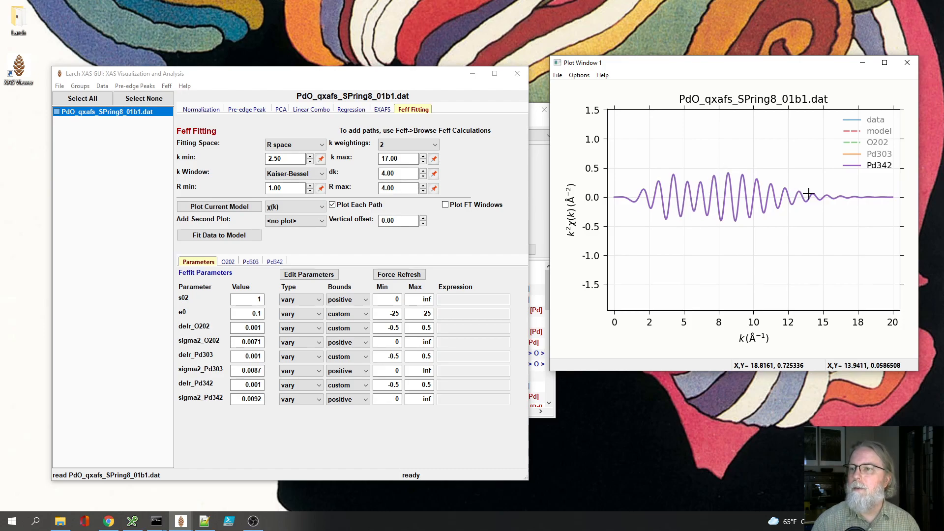
pyautogui.click(879, 155)
pyautogui.click(879, 164)
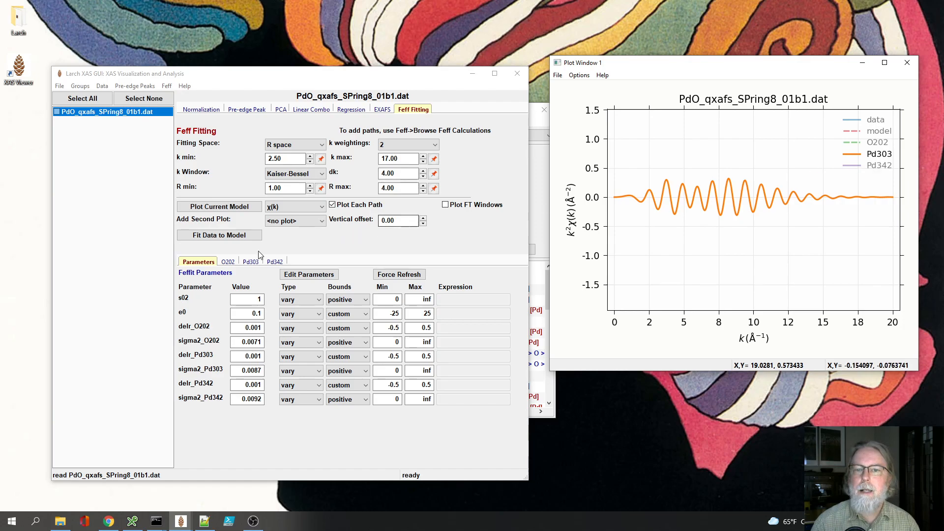
# Step: Plot the Feff scattering magnitude and phase F(k) for the O202 path
pyautogui.click(250, 262)
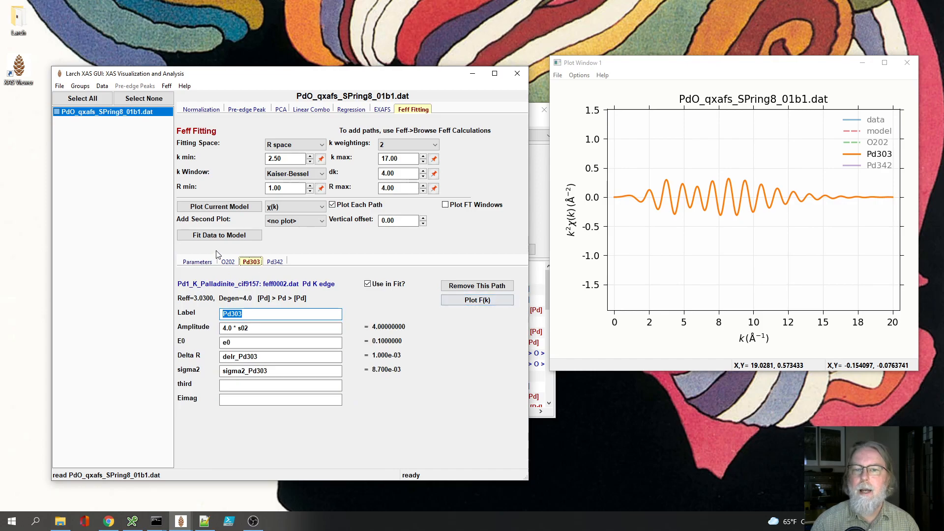
pyautogui.click(228, 262)
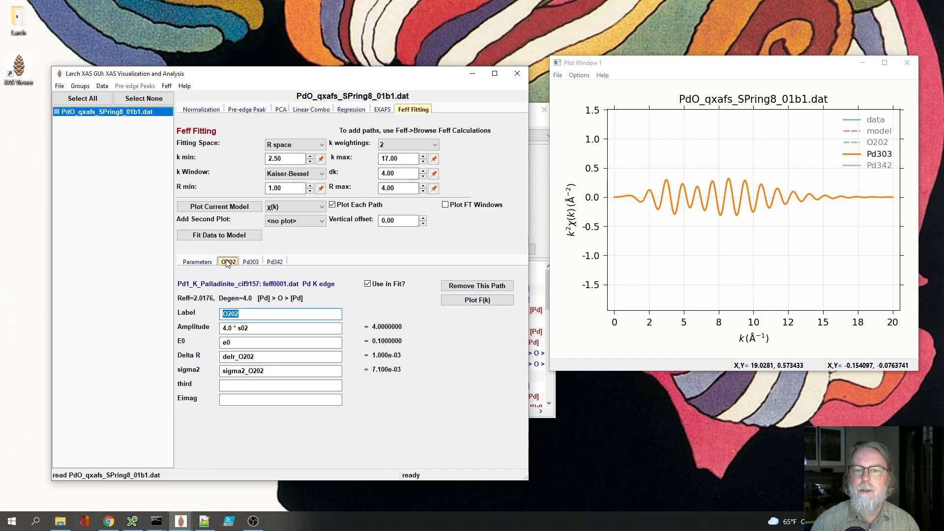
pyautogui.click(453, 303)
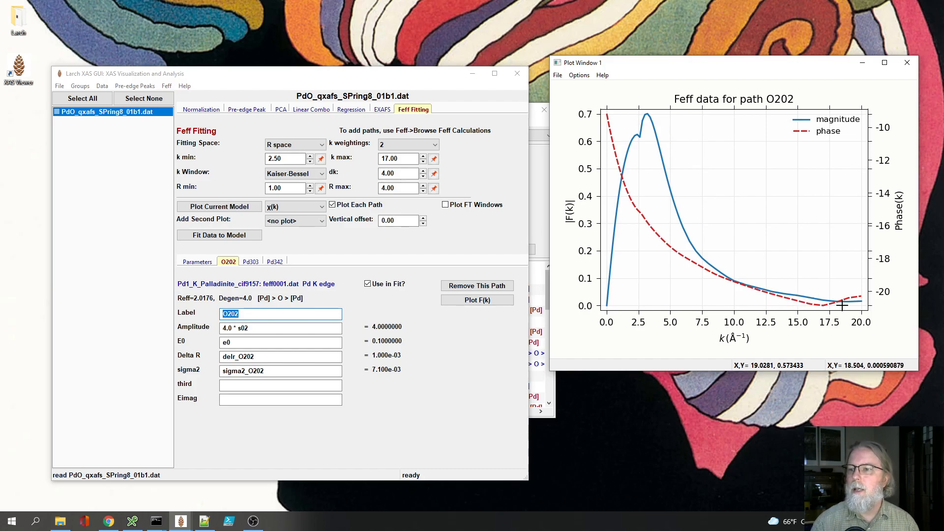
# Step: Plot F(k) for the Pd303 and Pd342 paths, inspecting the dip in the Pd303 phase curve up close
pyautogui.click(250, 262)
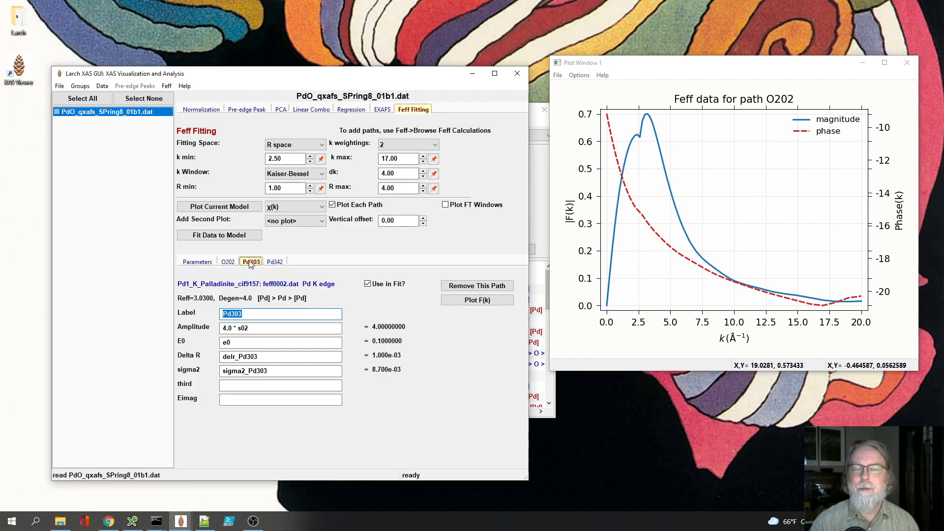
pyautogui.click(472, 304)
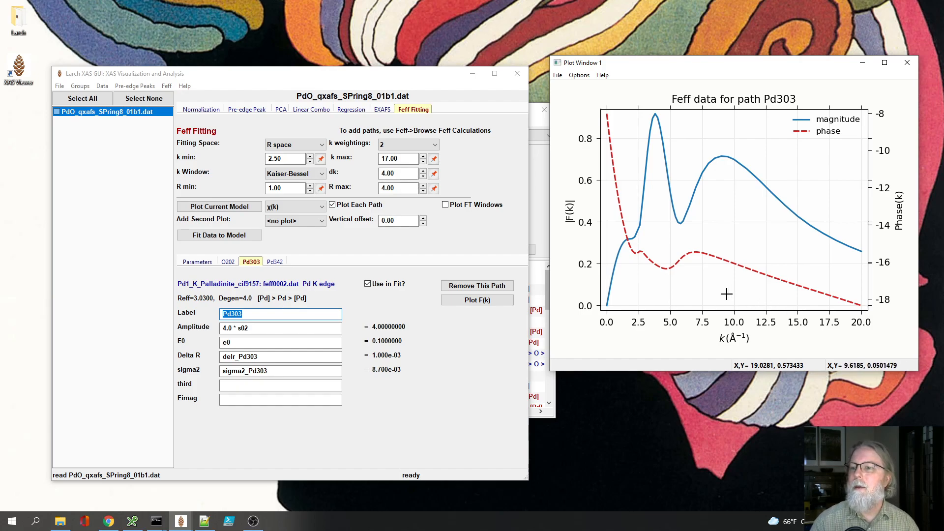
pyautogui.moveTo(647, 242); pyautogui.dragTo(714, 277)
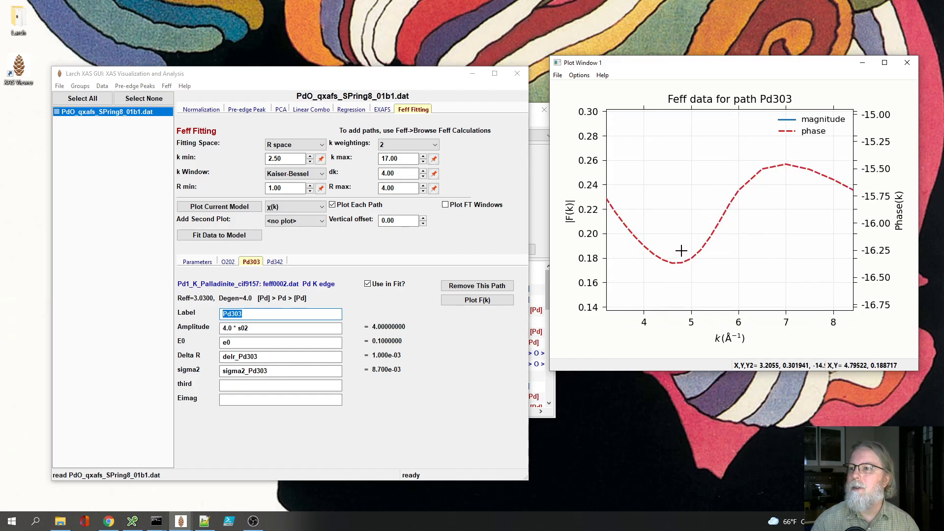
pyautogui.rightClick(728, 242)
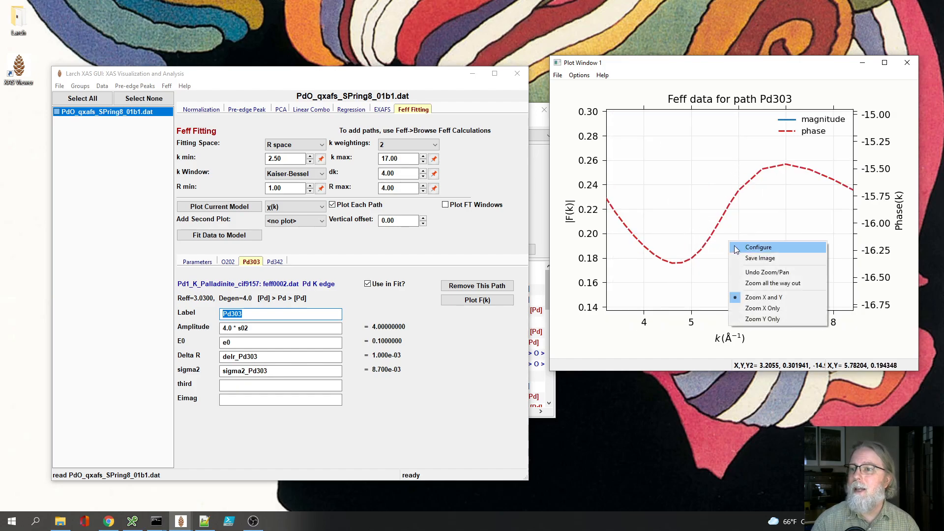
pyautogui.click(754, 283)
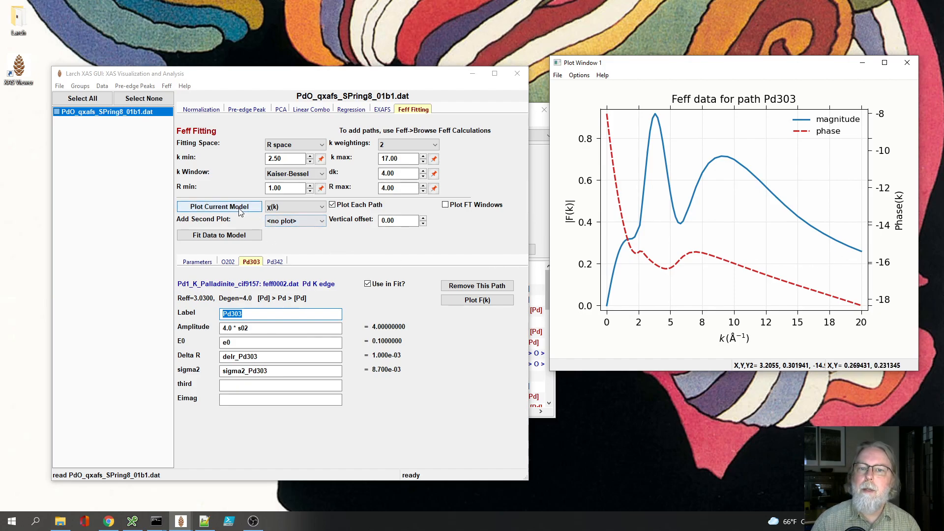
pyautogui.click(276, 264)
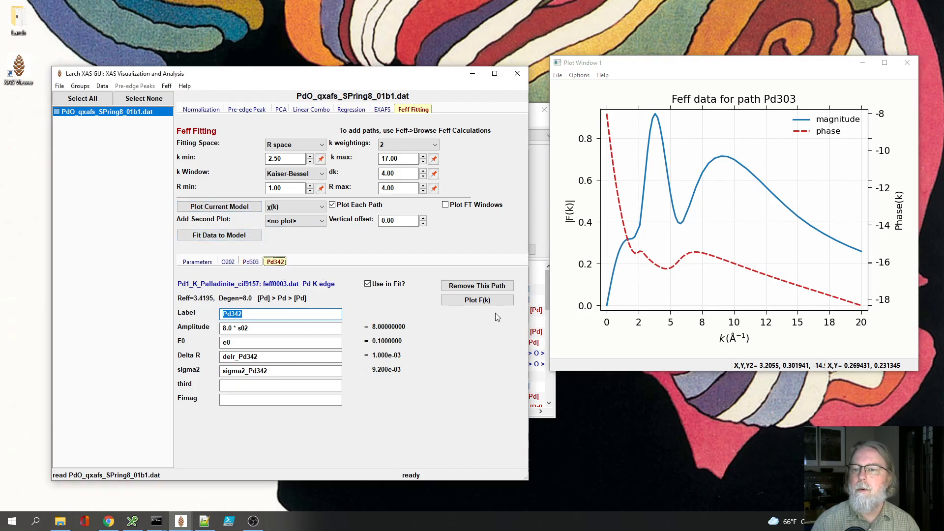
pyautogui.click(479, 303)
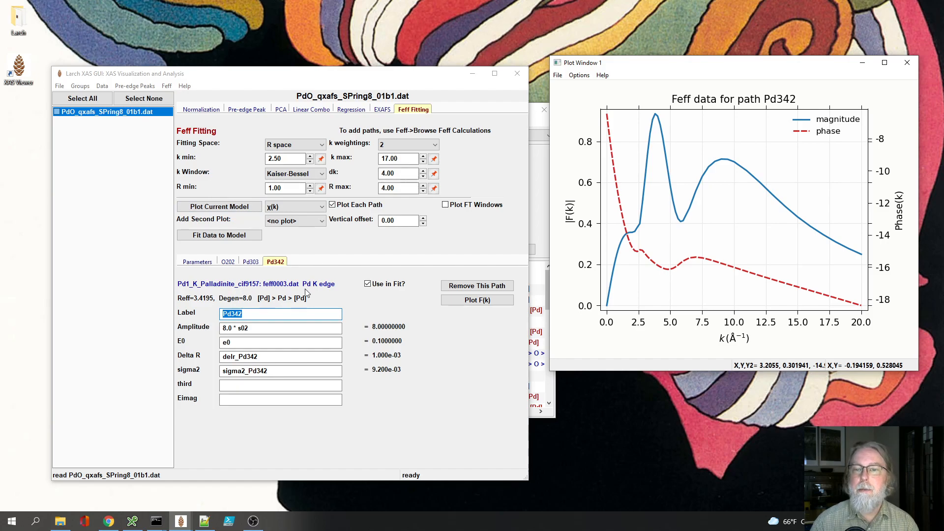
# Step: Replot the current χ(k) model and hide every curve except the Pd342 path
pyautogui.click(229, 208)
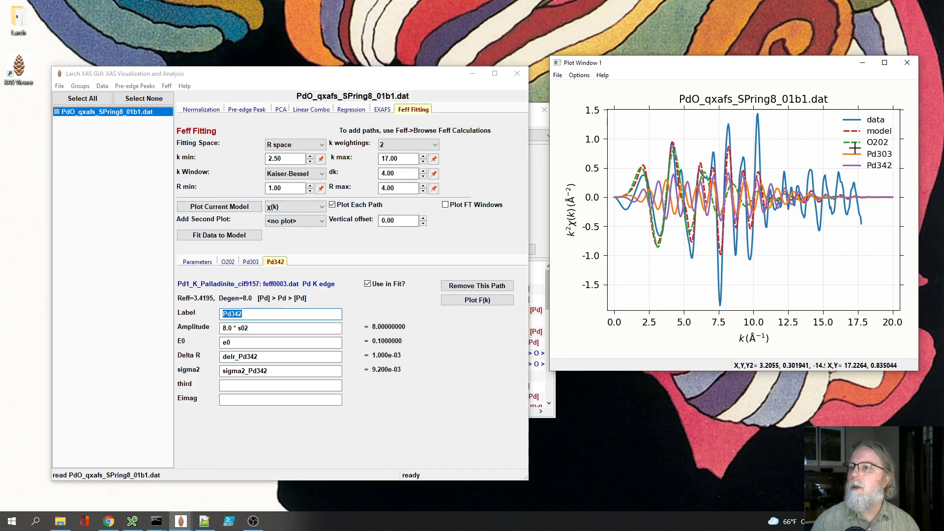
pyautogui.click(875, 141)
pyautogui.click(879, 131)
pyautogui.click(876, 120)
pyautogui.click(879, 153)
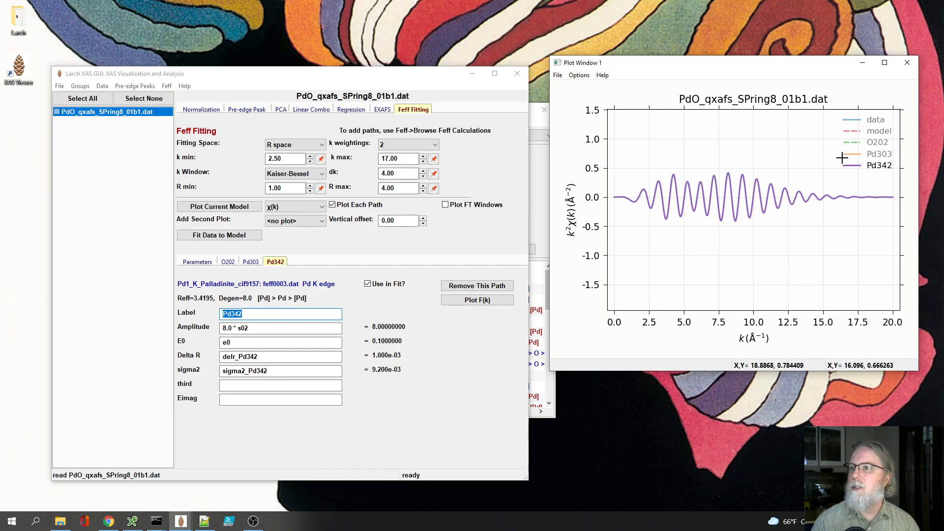
# Step: Compare the Pd303 curve alone and together with Pd342, ending with only the O202 curve shown
pyautogui.click(879, 160)
pyautogui.click(879, 154)
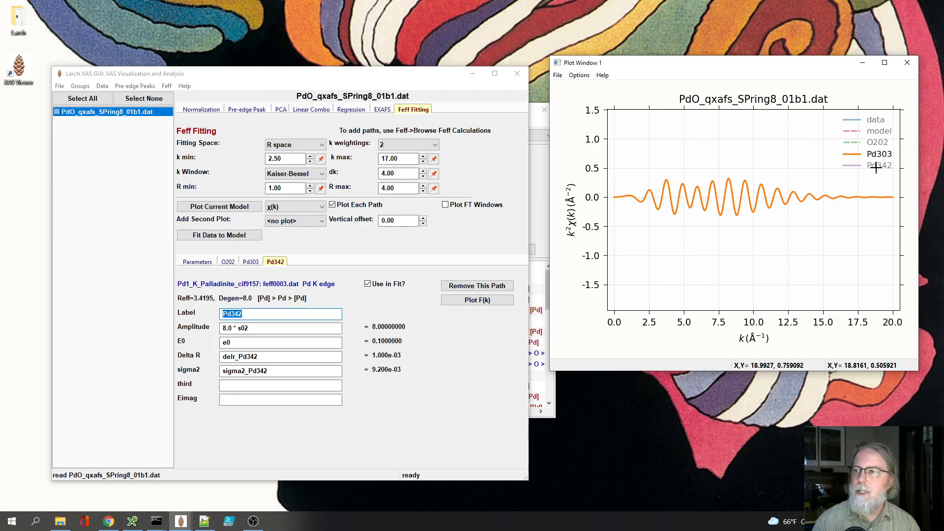
pyautogui.click(877, 168)
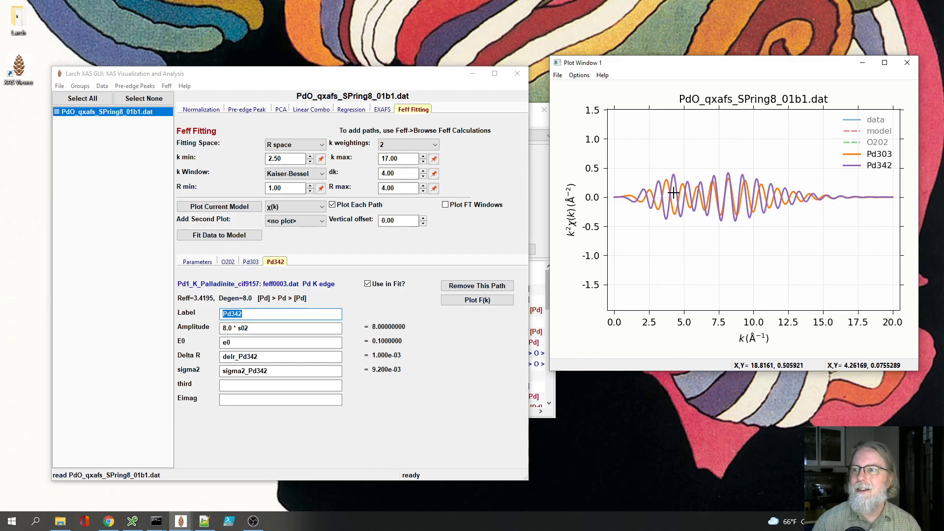
pyautogui.click(868, 143)
pyautogui.click(880, 154)
pyautogui.click(877, 167)
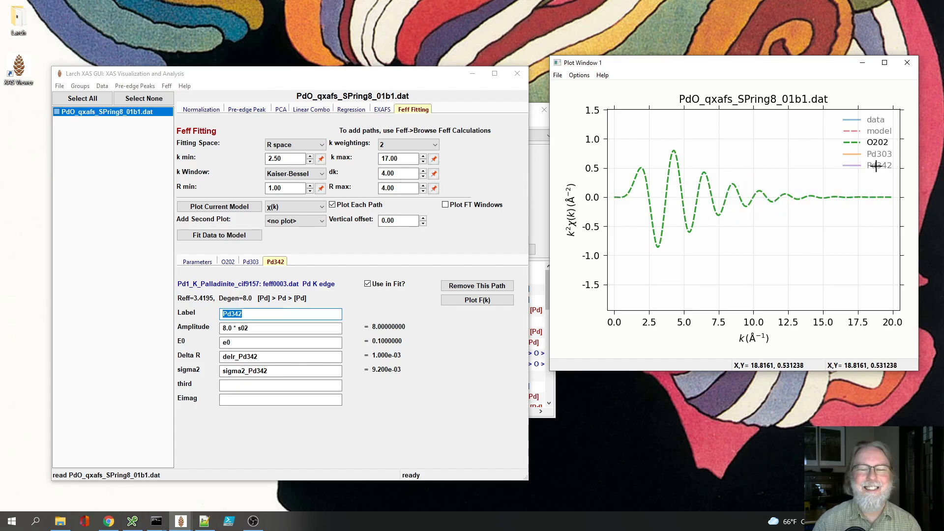
# Step: Fit the data to the path model and examine the correlations of s02 and delr_Pd342 in the fit results
pyautogui.click(228, 236)
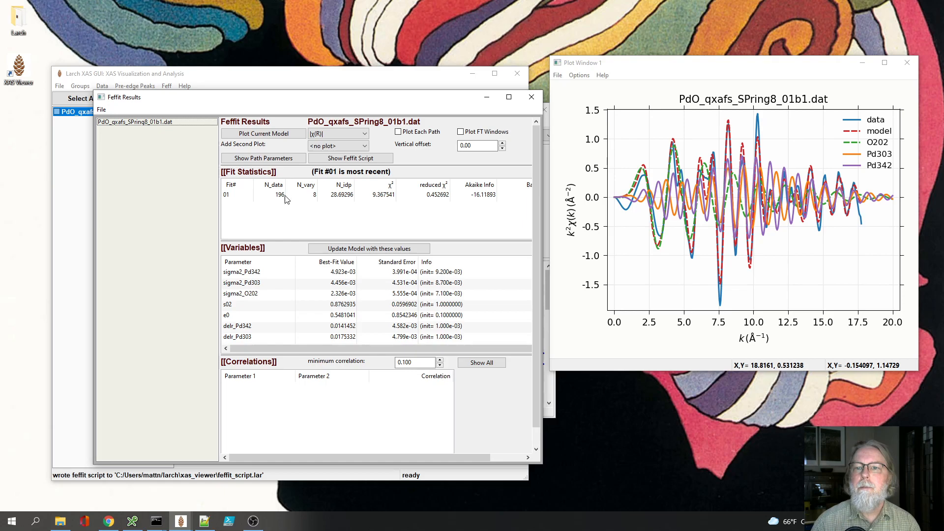
pyautogui.click(300, 196)
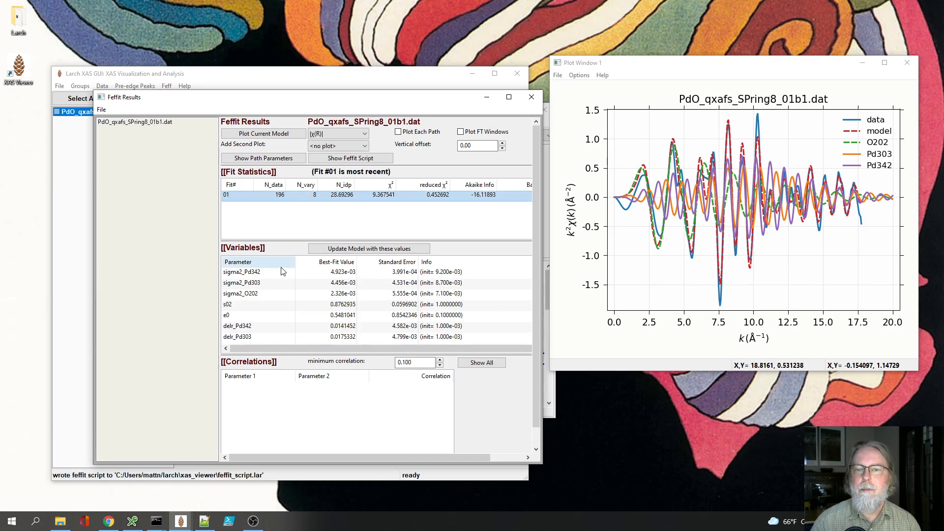
pyautogui.click(261, 307)
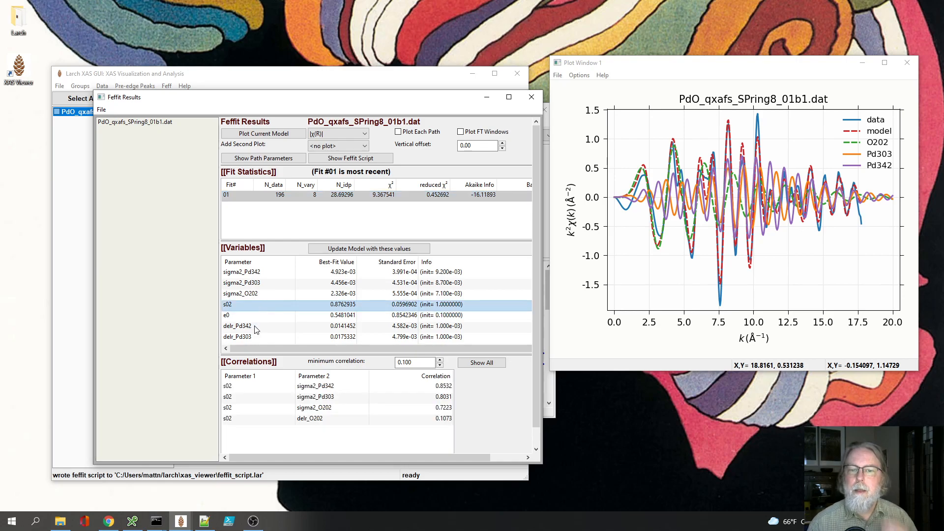
pyautogui.click(254, 327)
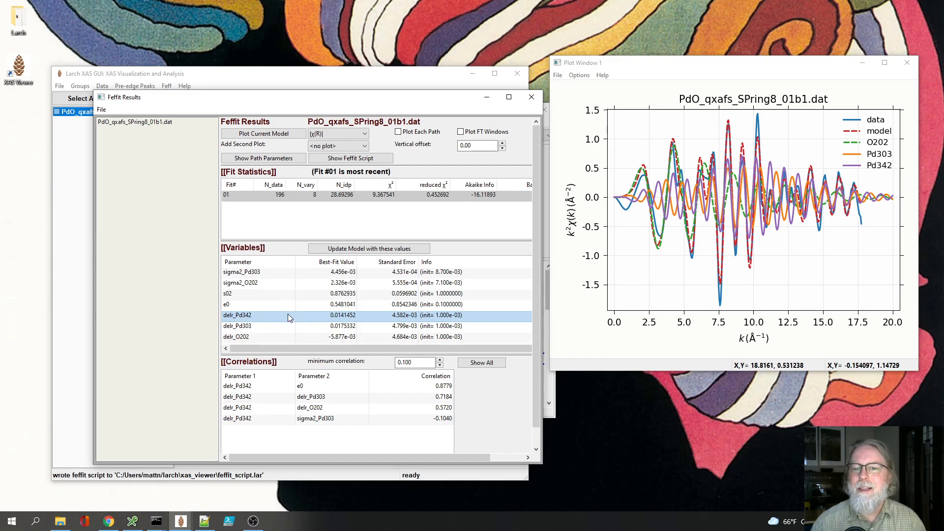
pyautogui.scroll(1, 275, 315)
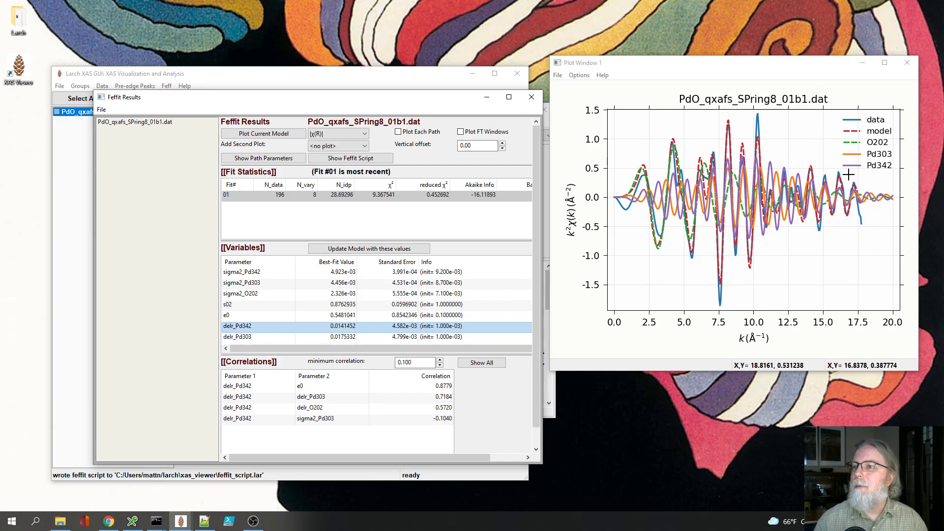
# Step: Compare the data with the fitted model without path curves, and the fitted model with only the O202 path
pyautogui.click(875, 167)
pyautogui.click(876, 155)
pyautogui.click(878, 142)
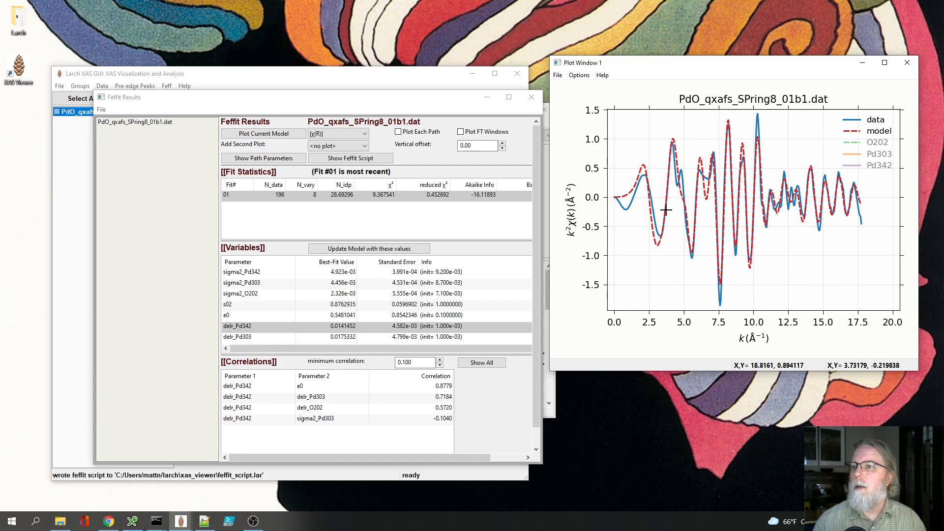
pyautogui.click(881, 141)
pyautogui.click(876, 120)
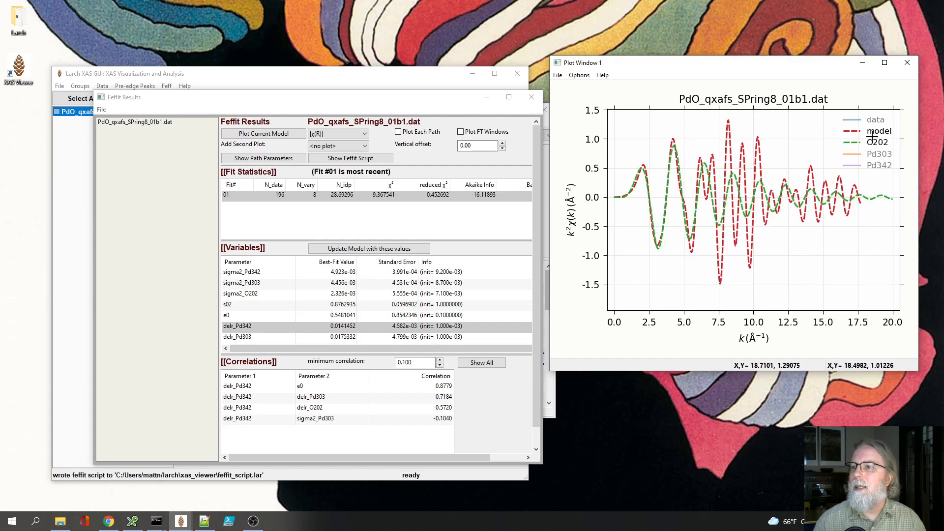
# Step: Configure the χ(k) plot to draw the model and O202 traces with solid lines
pyautogui.click(581, 76)
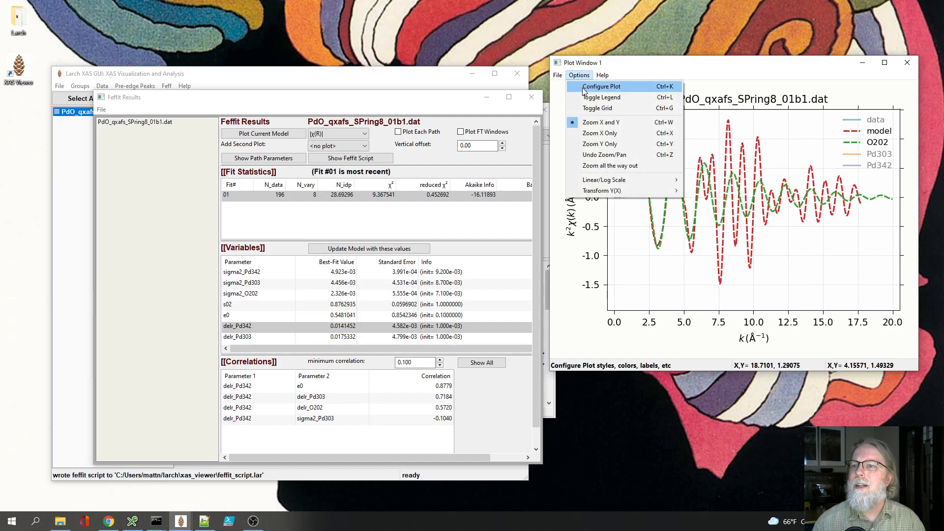
pyautogui.click(583, 77)
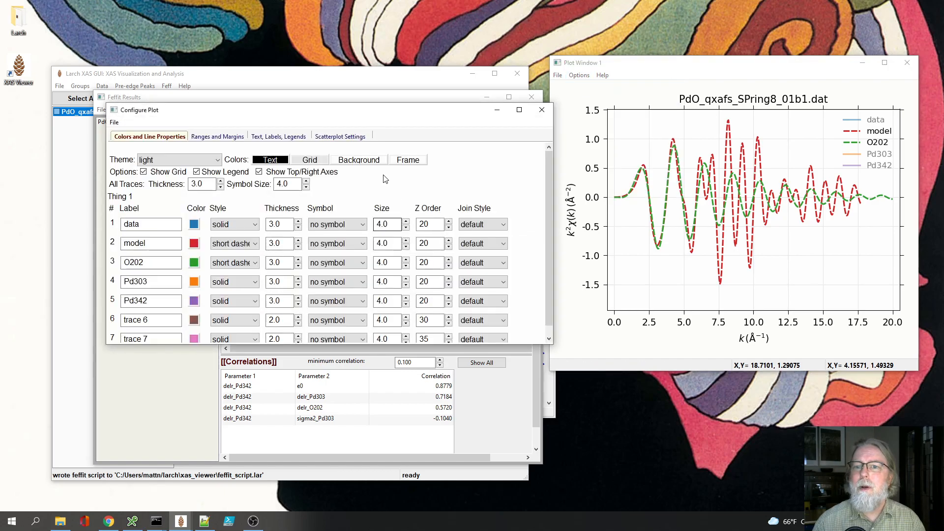
pyautogui.click(234, 248)
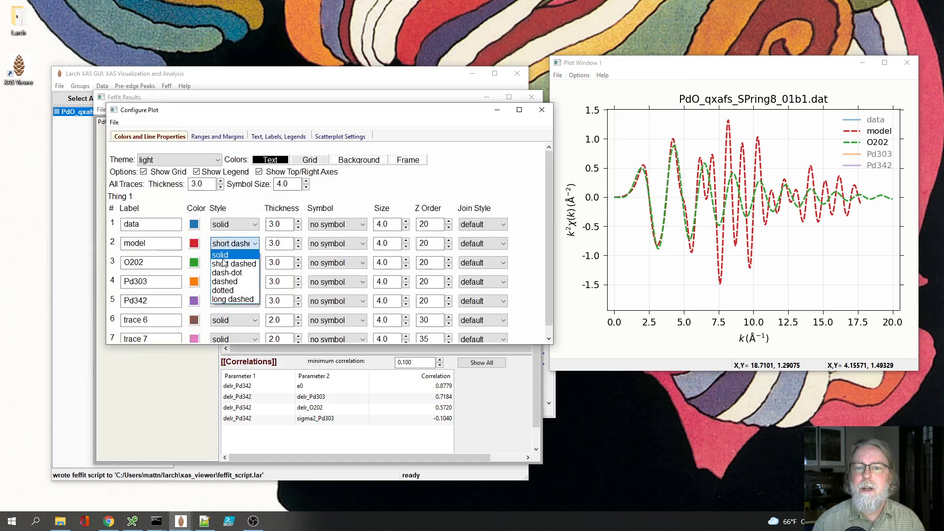
pyautogui.click(227, 255)
pyautogui.click(226, 263)
pyautogui.click(223, 273)
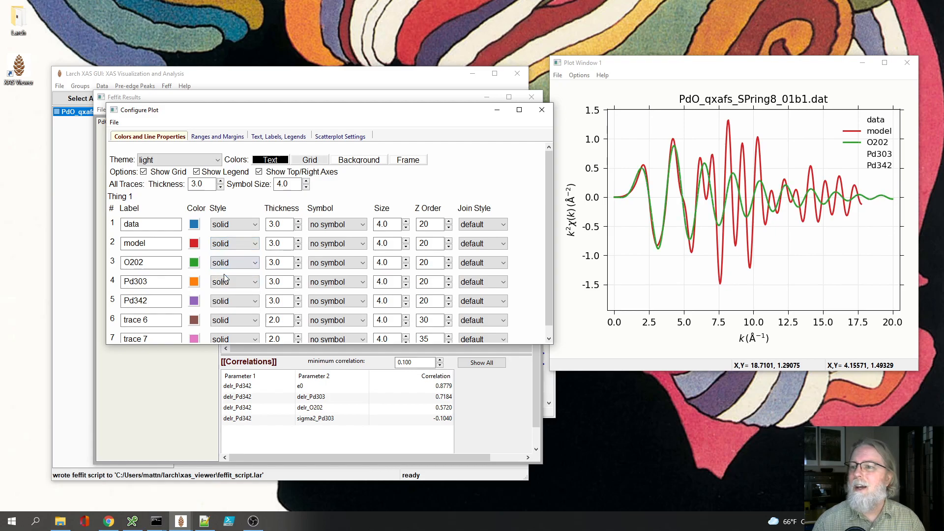
# Step: Set the line thickness of all traces to 4.0 and close the plot configuration
pyautogui.click(221, 181)
pyautogui.click(220, 181)
pyautogui.click(220, 181)
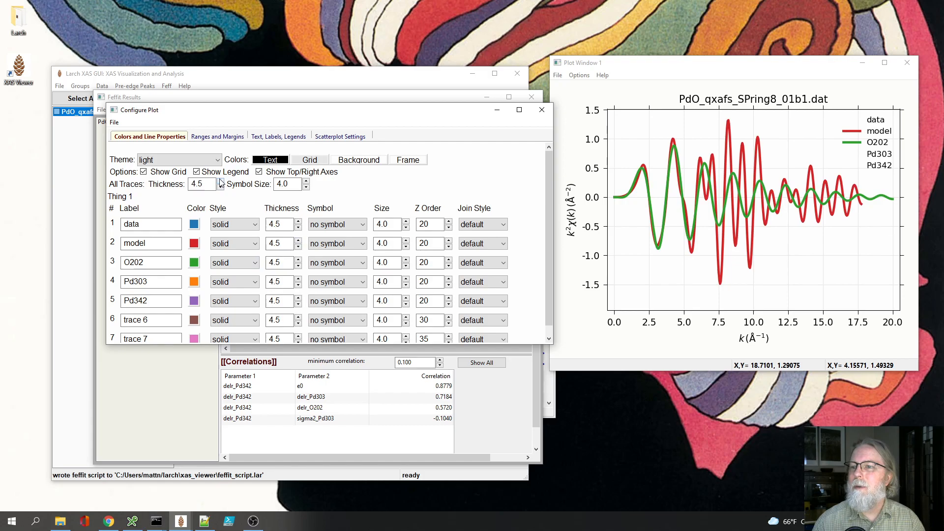
pyautogui.click(220, 188)
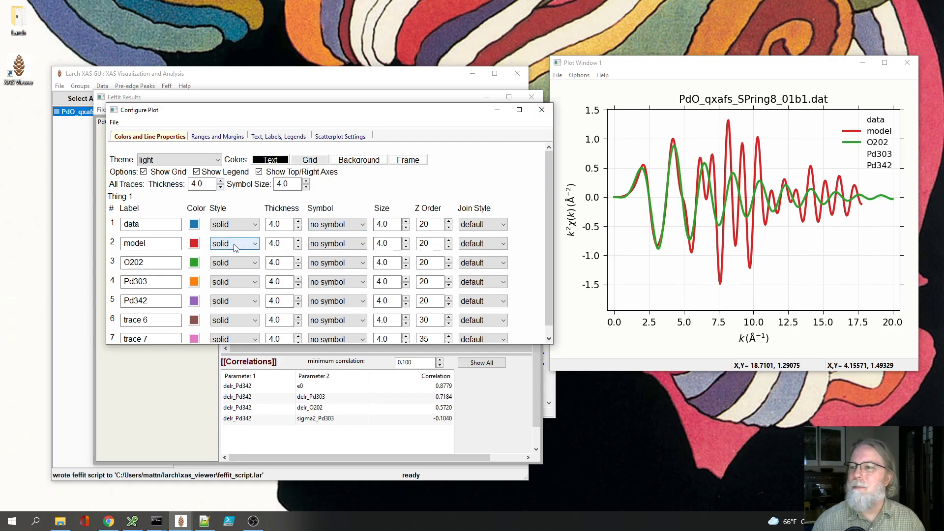
pyautogui.click(542, 110)
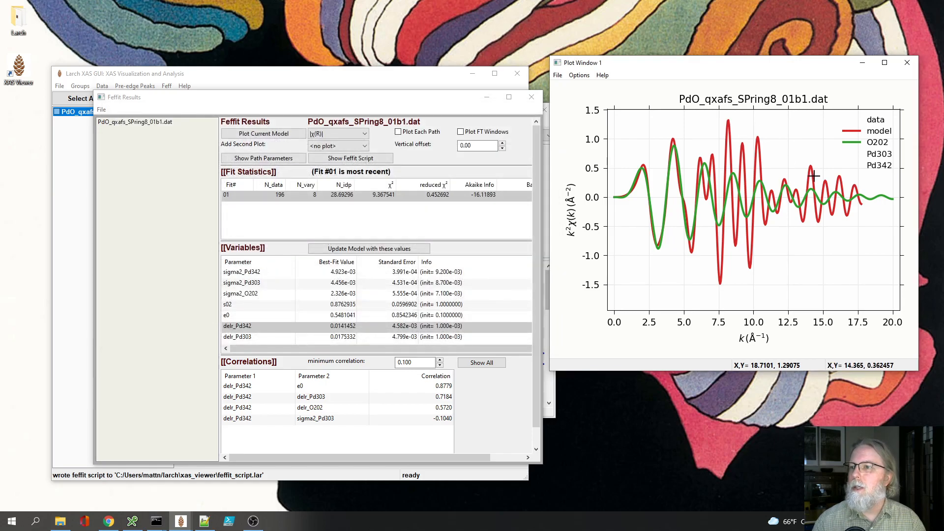
# Step: Compare the fitted model with different combinations of the O202, Pd303 and Pd342 paths, ending with only the model curve shown
pyautogui.click(884, 154)
pyautogui.click(876, 142)
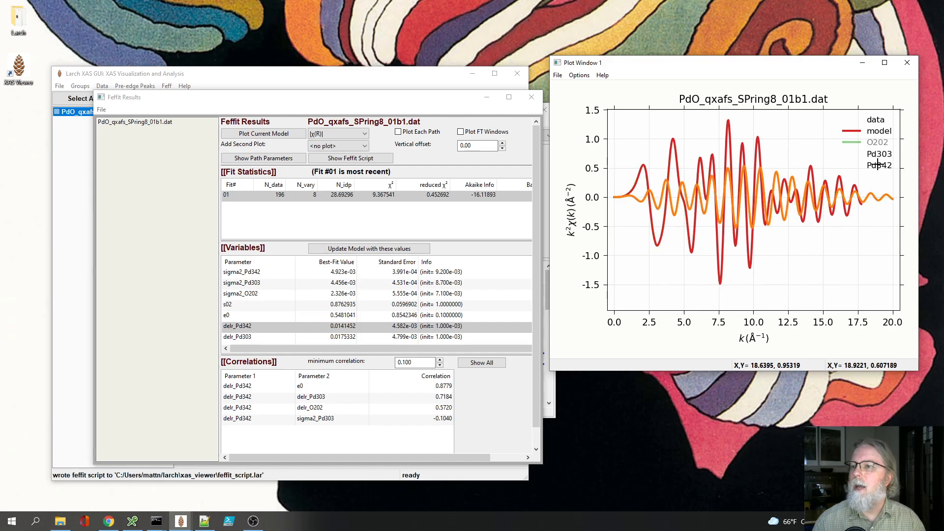
pyautogui.click(878, 165)
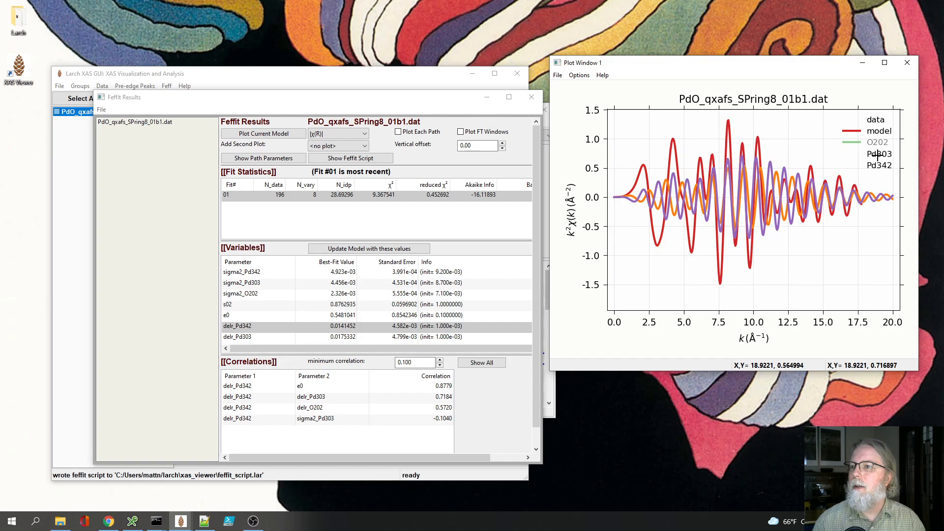
pyautogui.click(877, 143)
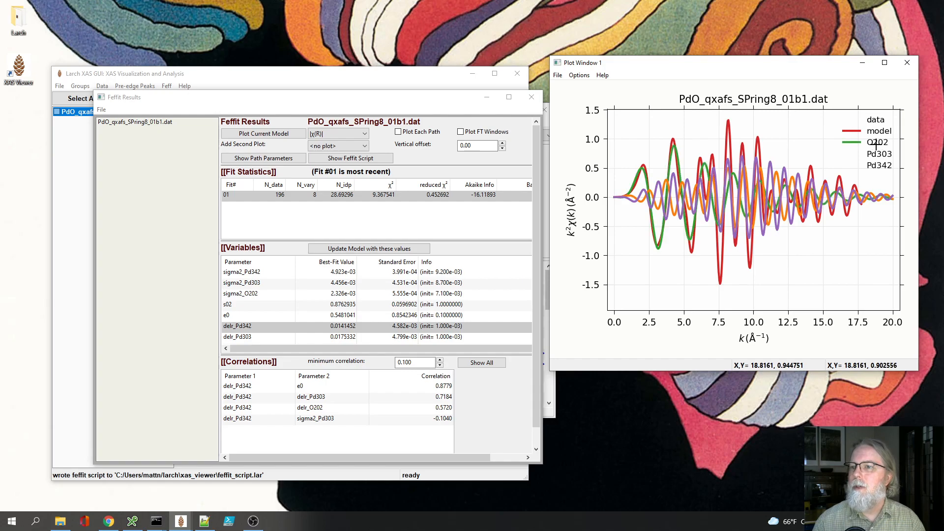
pyautogui.click(879, 154)
pyautogui.click(880, 166)
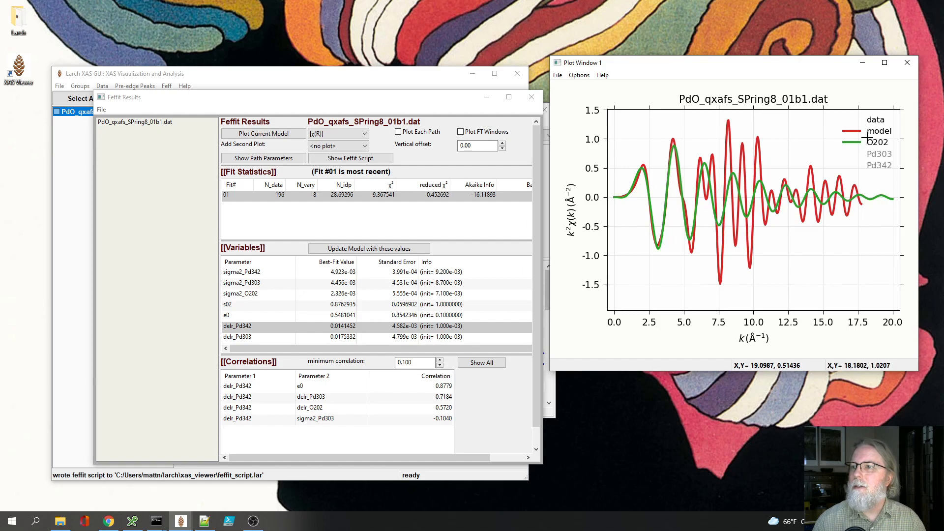
pyautogui.click(875, 142)
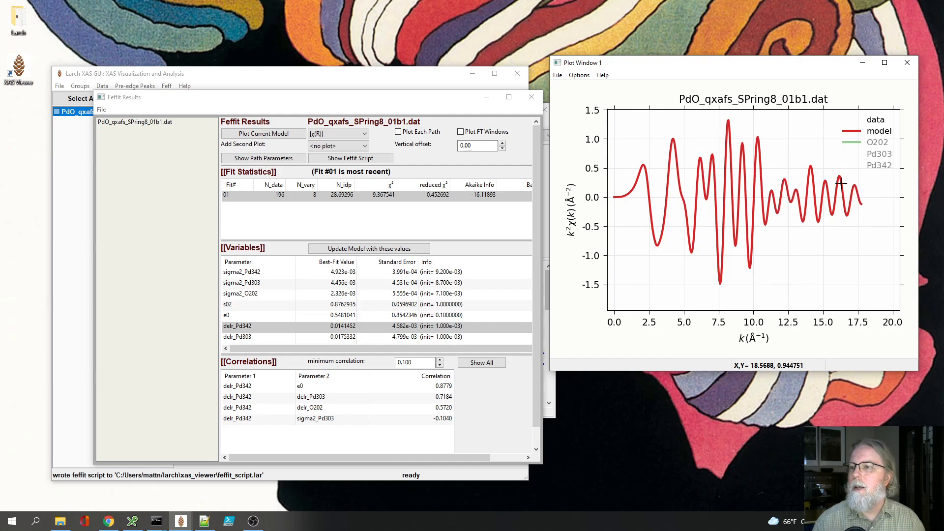
# Step: Display the three path curves without the model, and hide O202 to compare Pd303 with Pd342
pyautogui.click(874, 164)
pyautogui.click(874, 149)
pyautogui.click(874, 141)
pyautogui.click(878, 130)
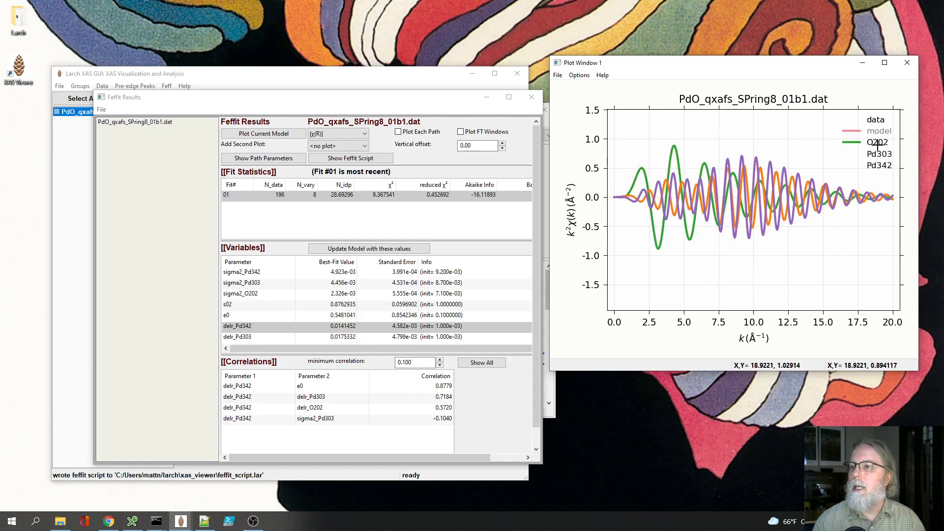
pyautogui.click(878, 143)
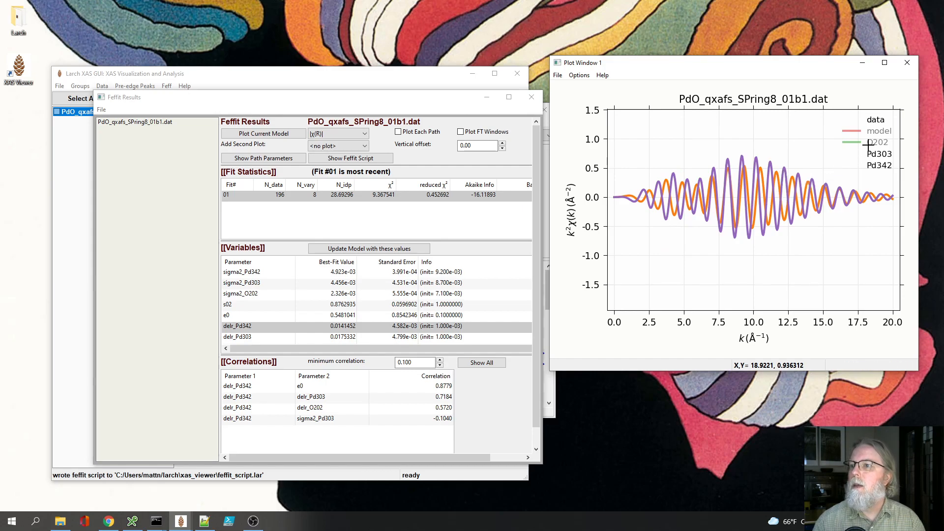
# Step: Show the data and model curves again, toggling Pd303 and Pd342 off and back on for comparison
pyautogui.click(876, 121)
pyautogui.click(879, 131)
pyautogui.click(879, 155)
pyautogui.click(879, 165)
pyautogui.click(875, 155)
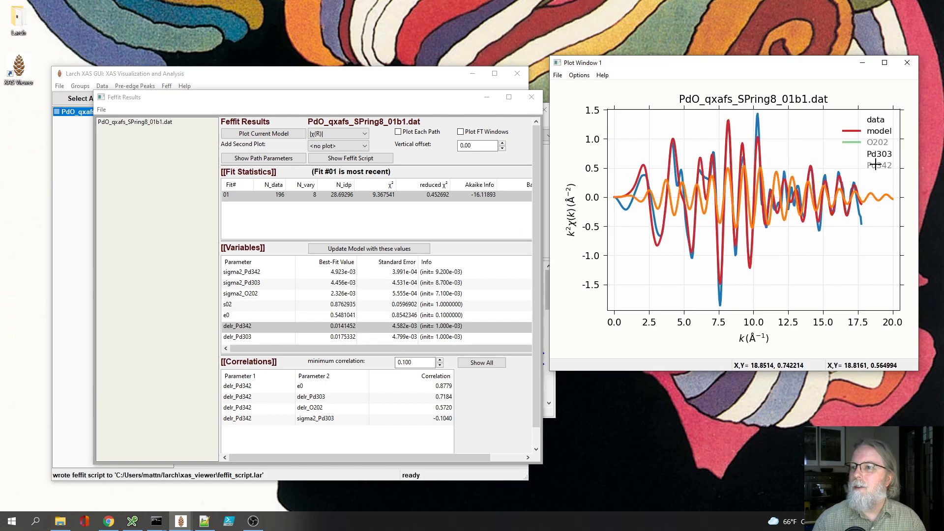
pyautogui.click(875, 165)
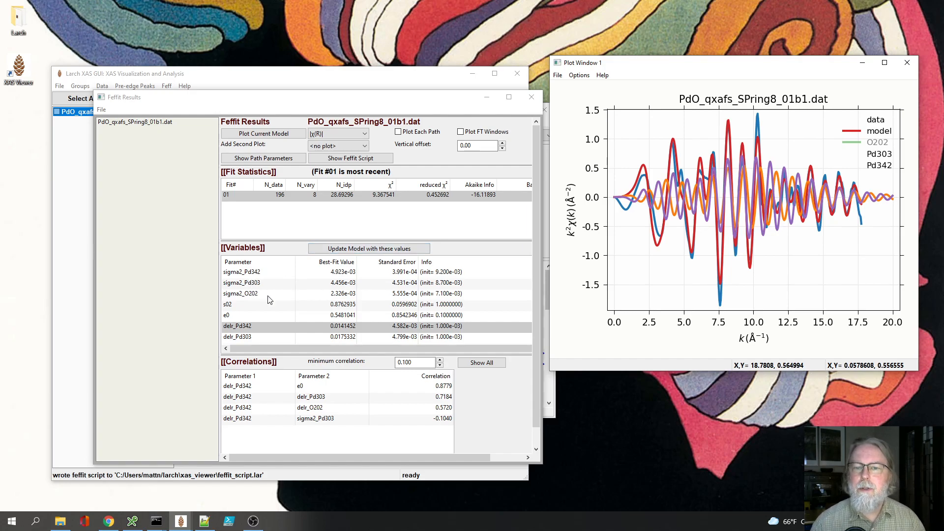
# Step: Open the fit's path parameters report, widen its window, and examine the fit statistics and variables
pyautogui.scroll(-1, 295, 310)
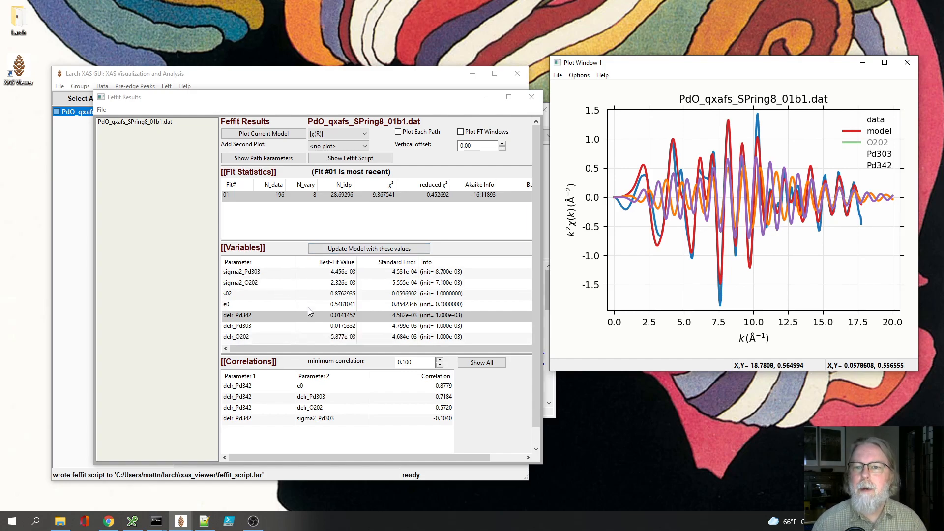
pyautogui.click(261, 159)
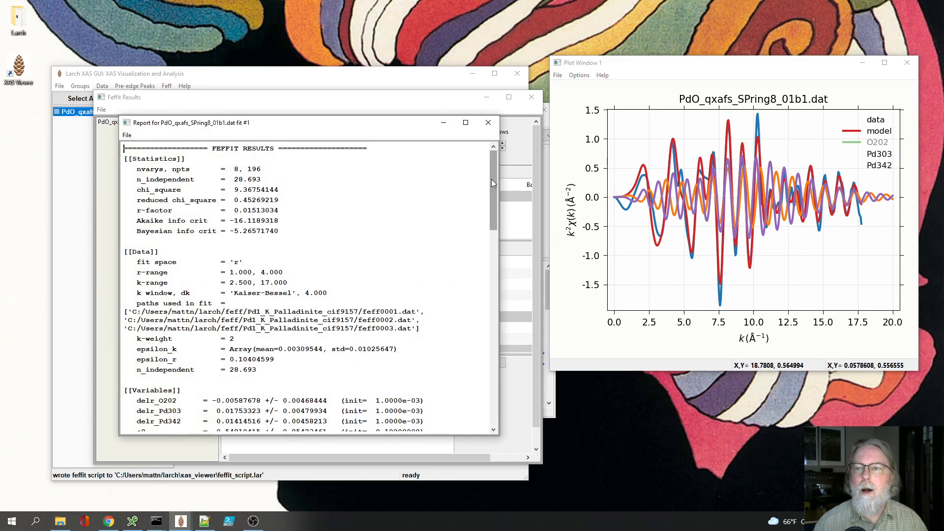
pyautogui.moveTo(500, 186); pyautogui.dragTo(647, 195)
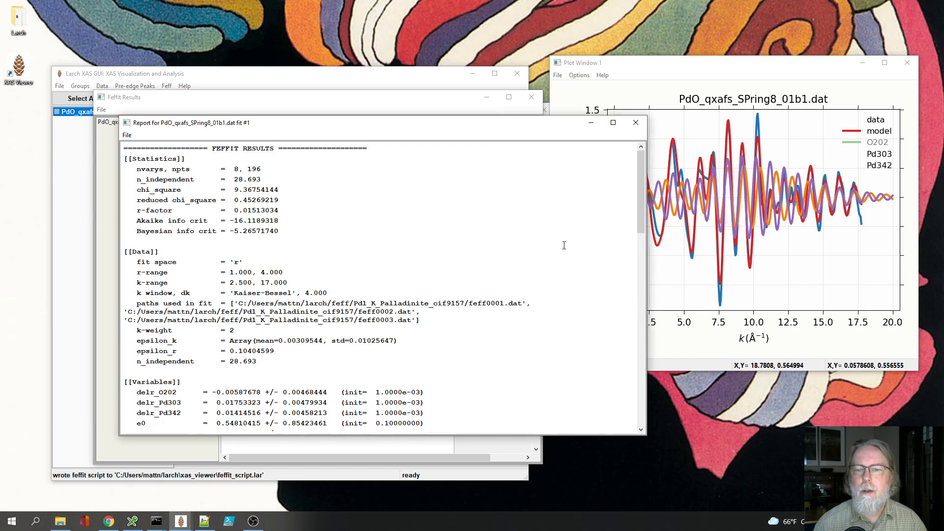
pyautogui.scroll(-3, 590, 228)
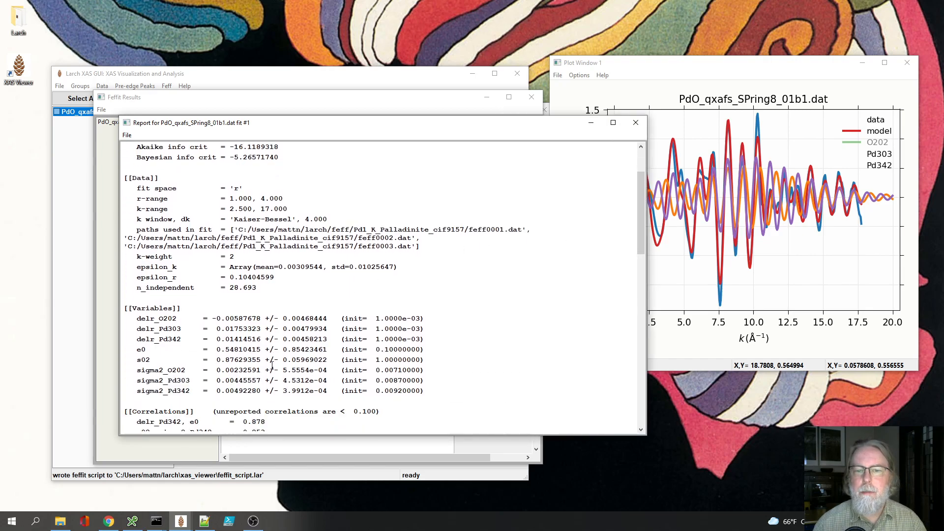
# Step: Examine the O202, Pd303 and Pd342 path parameters in the report, including the Pd sigma2 values, and close the report
pyautogui.moveTo(640, 231); pyautogui.dragTo(644, 359)
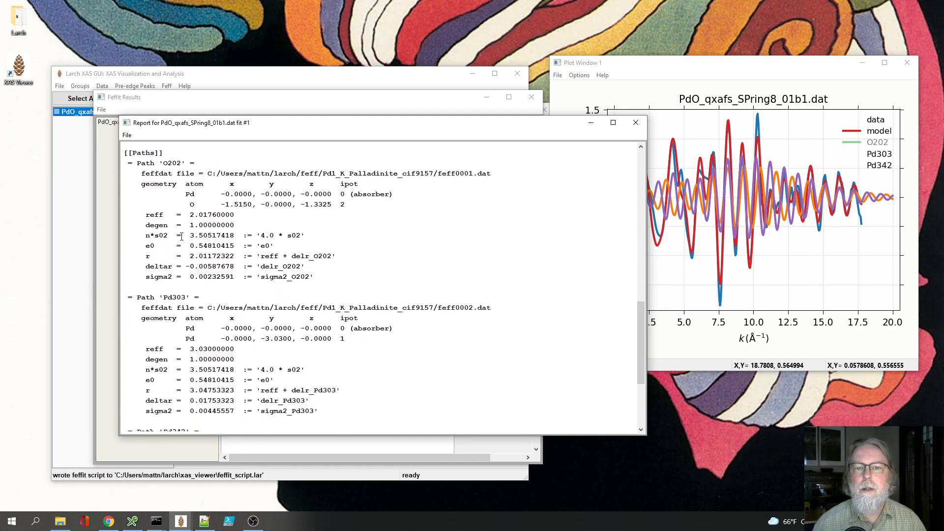
pyautogui.moveTo(178, 246); pyautogui.dragTo(191, 247)
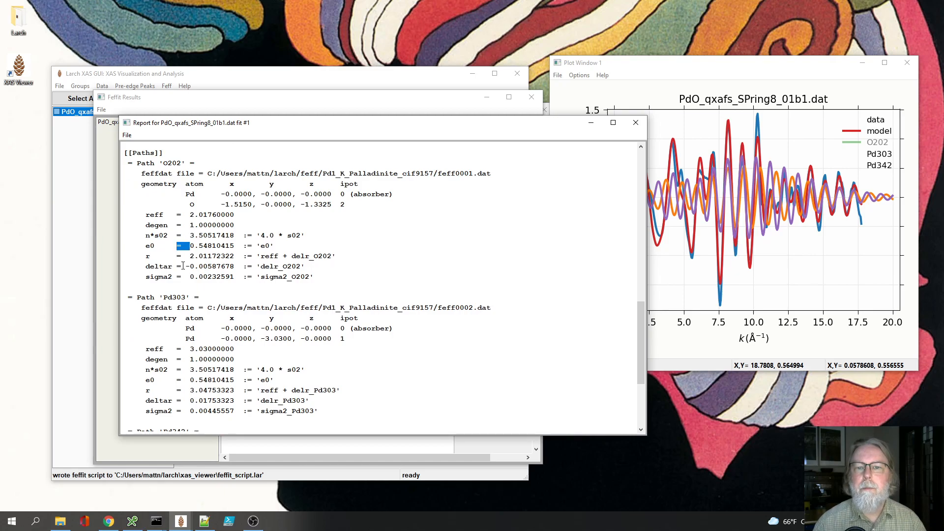
pyautogui.scroll(-3, 204, 311)
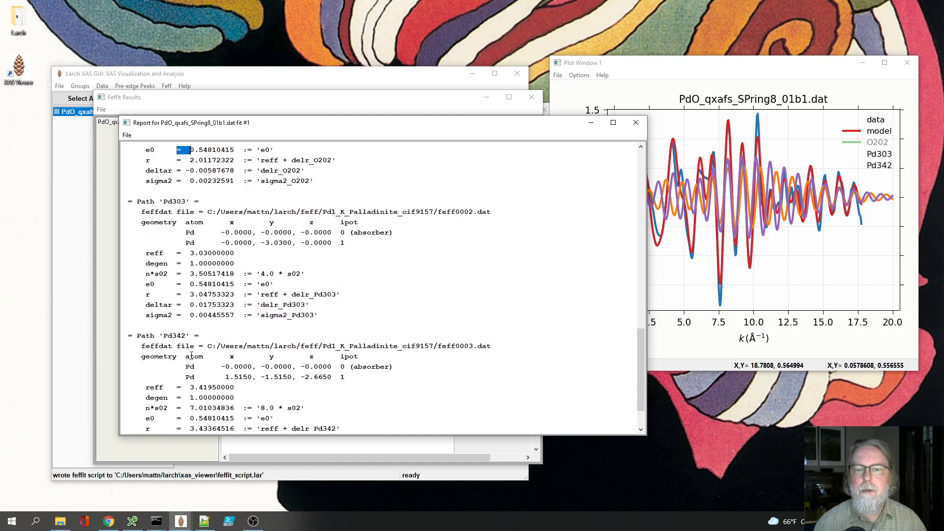
pyautogui.moveTo(642, 352); pyautogui.dragTo(643, 372)
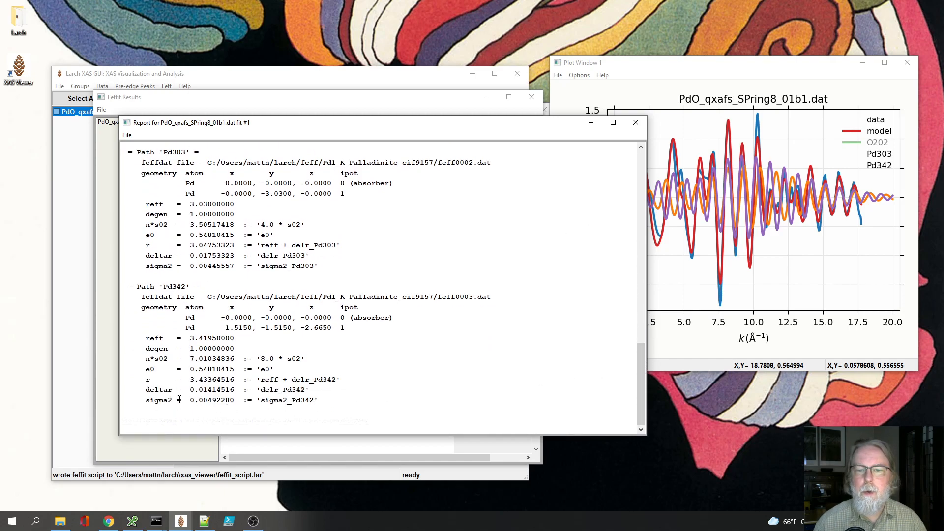
pyautogui.moveTo(182, 401); pyautogui.dragTo(274, 401)
pyautogui.moveTo(160, 266); pyautogui.dragTo(305, 271)
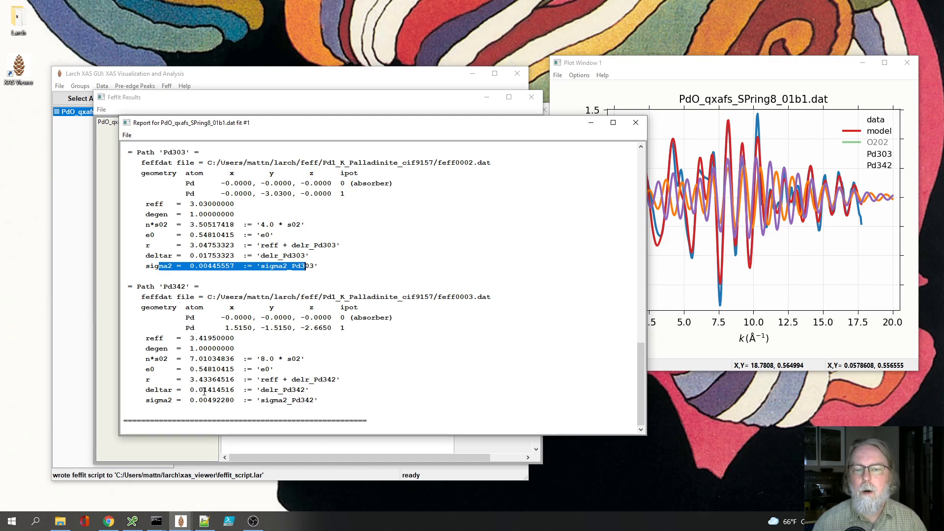
pyautogui.click(636, 124)
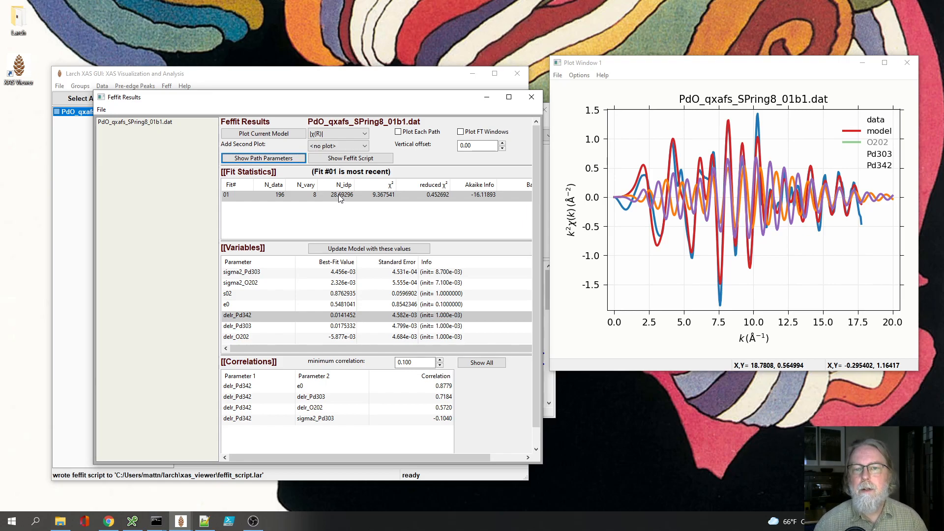
# Step: Arrange the Feffit Results window beside the main window so the fit results and the Feff Fitting settings are both visible
pyautogui.moveTo(297, 102); pyautogui.dragTo(441, 114)
pyautogui.click(302, 86)
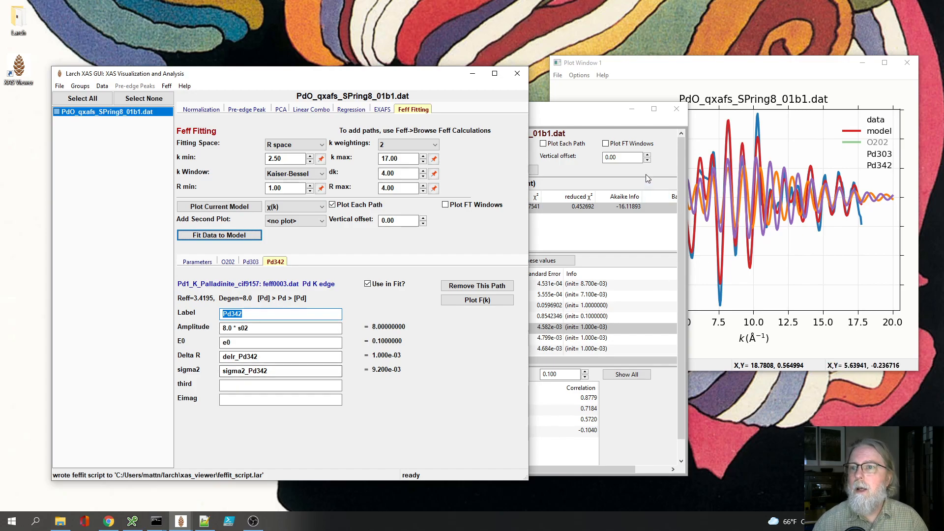
pyautogui.click(585, 118)
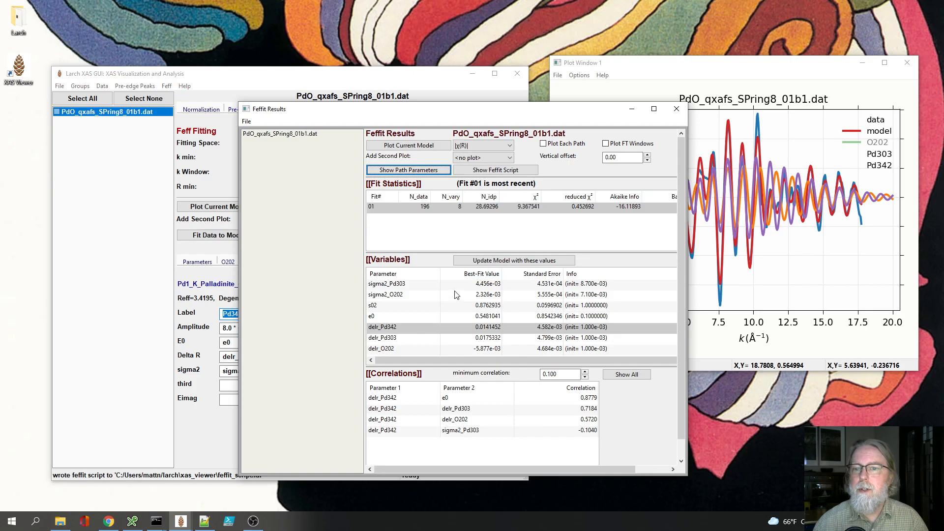
pyautogui.moveTo(318, 116); pyautogui.dragTo(391, 119)
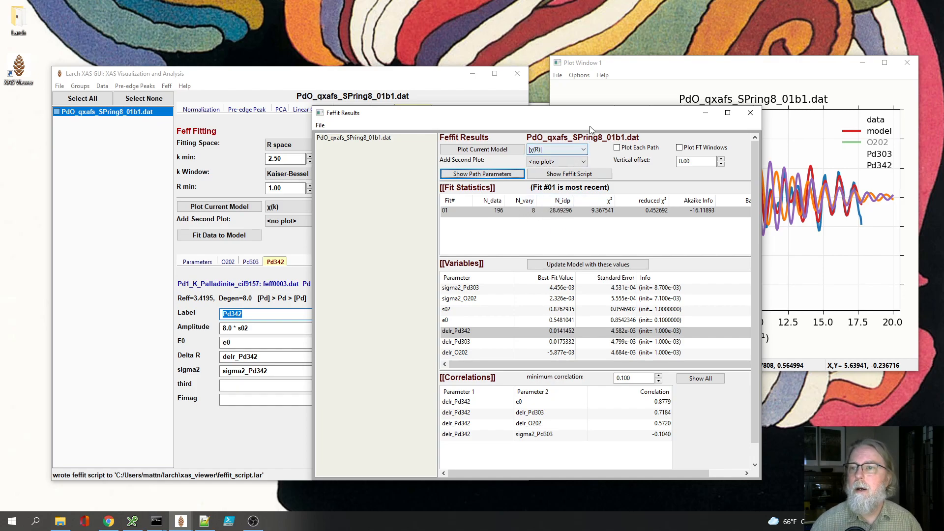
pyautogui.moveTo(589, 122); pyautogui.dragTo(718, 131)
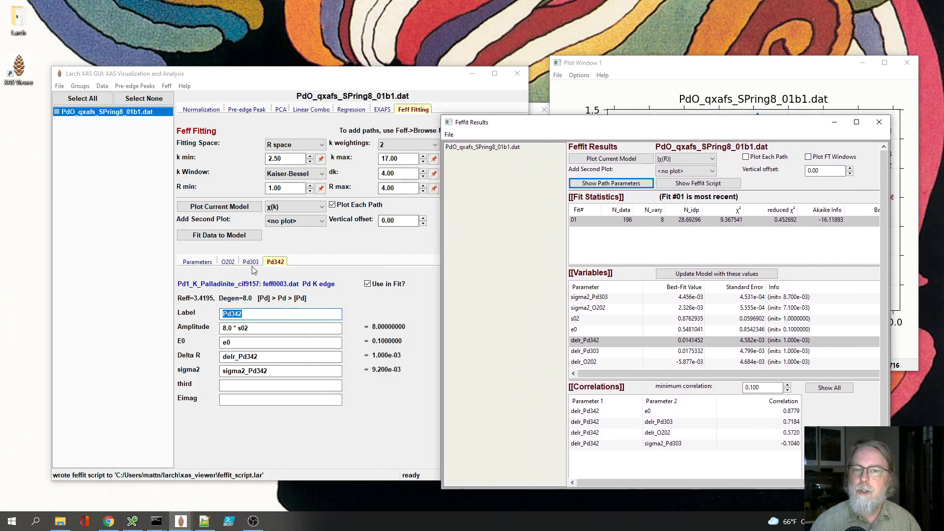
pyautogui.click(337, 249)
pyautogui.moveTo(334, 73); pyautogui.dragTo(326, 32)
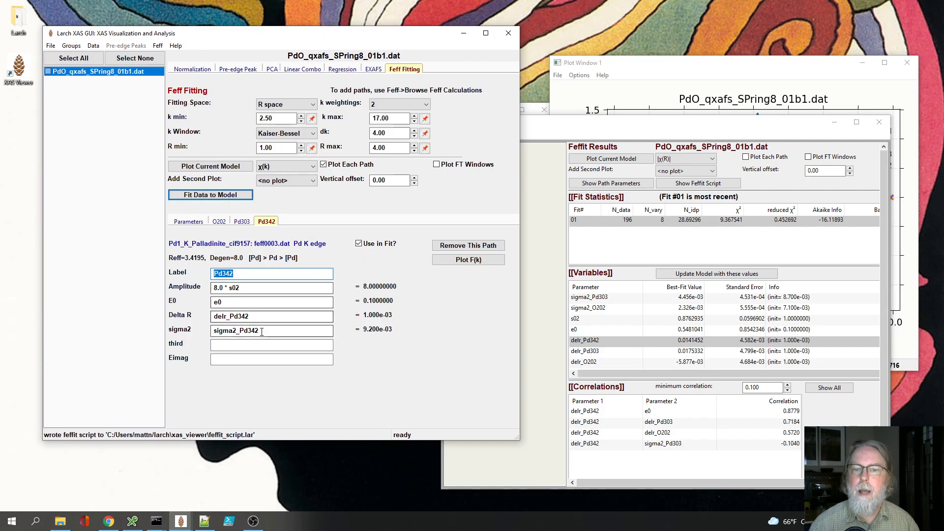
# Step: Check the Pd342 and Pd303 path definitions, and constrain sigma2_Pd342 to the expression sigma2_Pd303 in the Feffit parameters
pyautogui.click(234, 331)
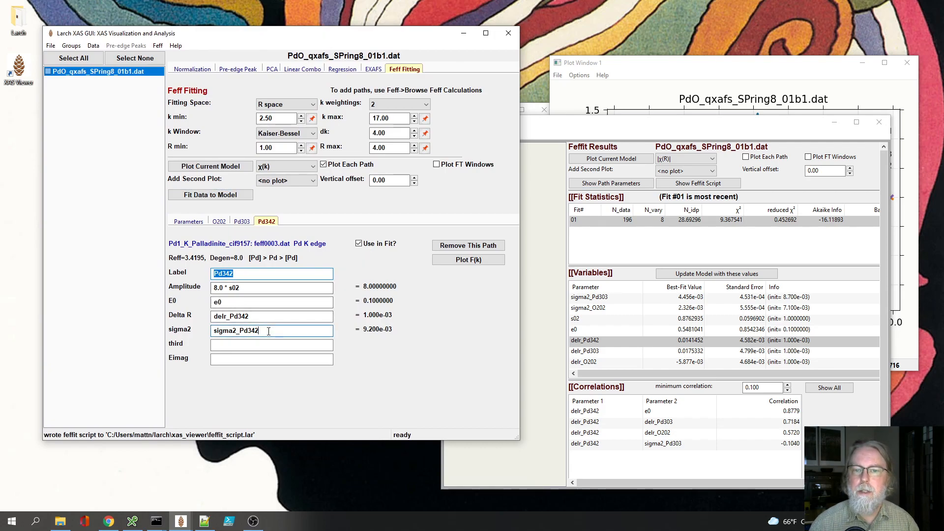
pyautogui.click(243, 223)
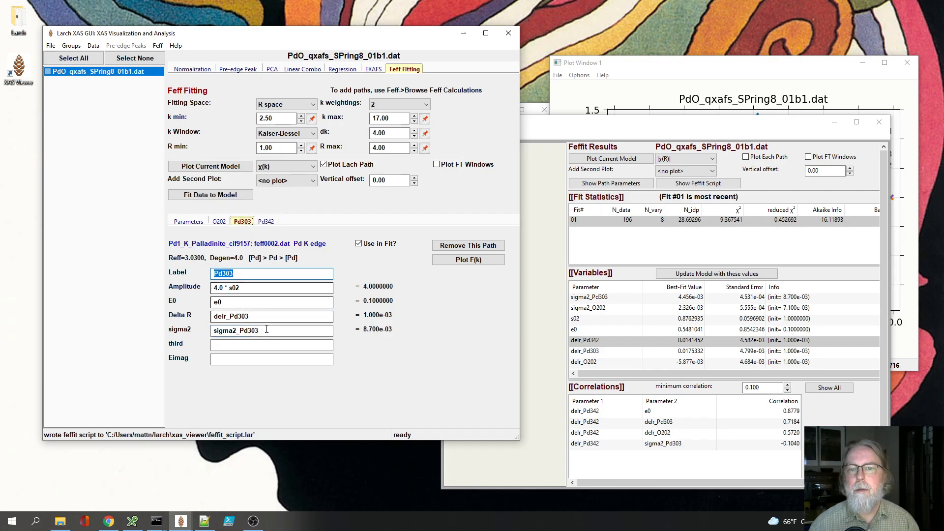
pyautogui.click(190, 222)
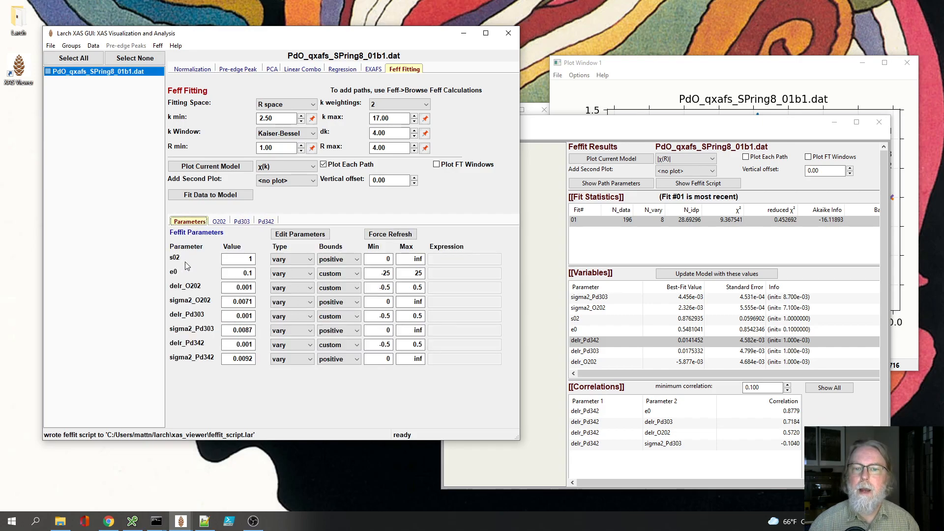
pyautogui.click(285, 361)
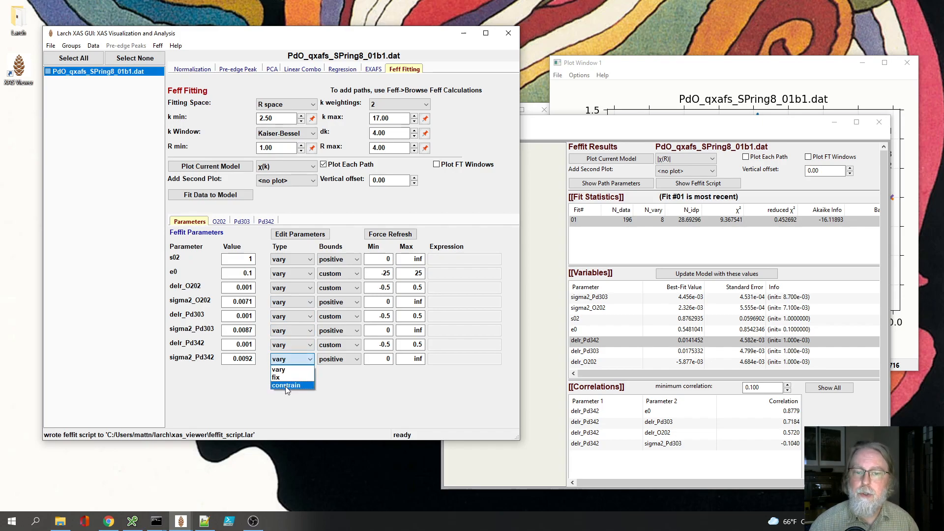
pyautogui.click(285, 386)
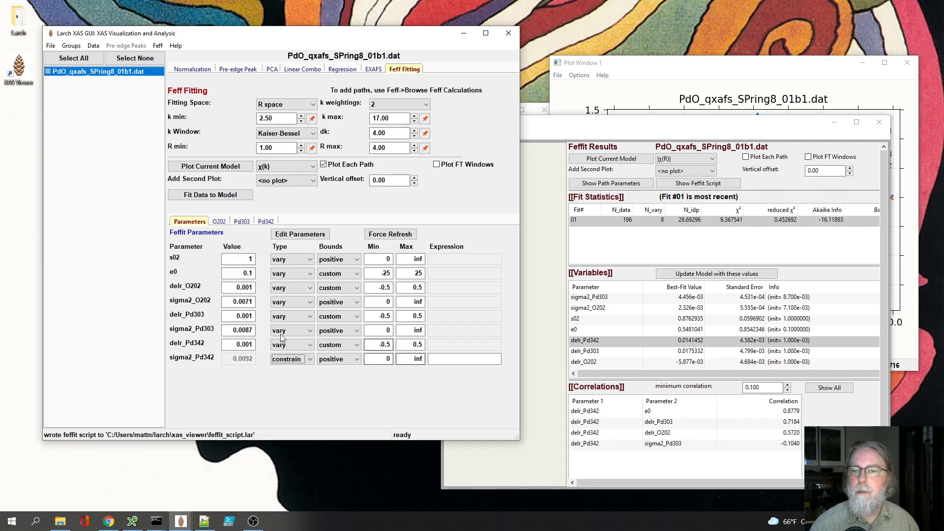
pyautogui.click(431, 360)
pyautogui.write('s')
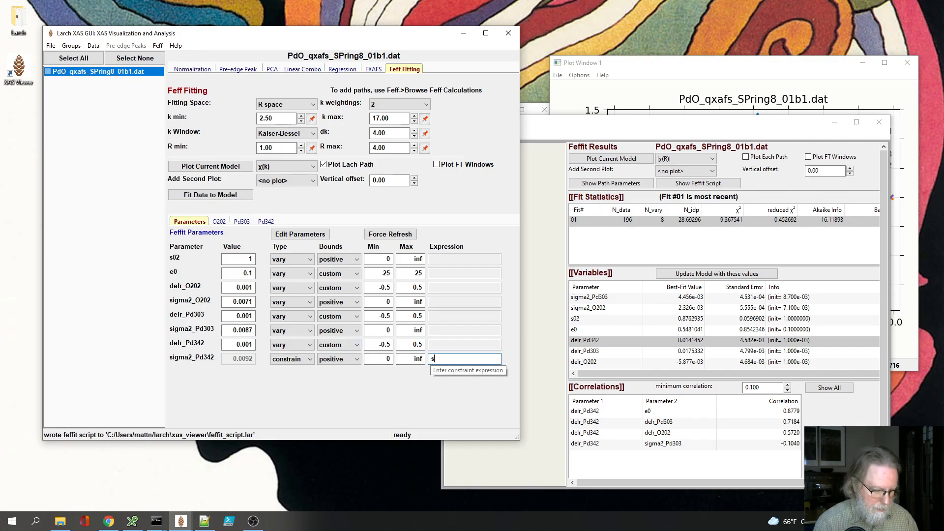
pyautogui.write('igma2')
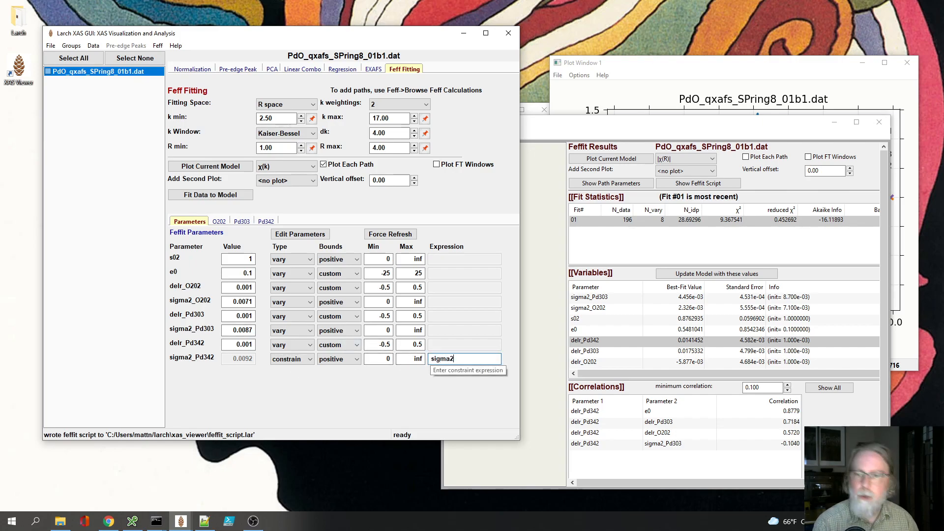
pyautogui.write('_Pd3')
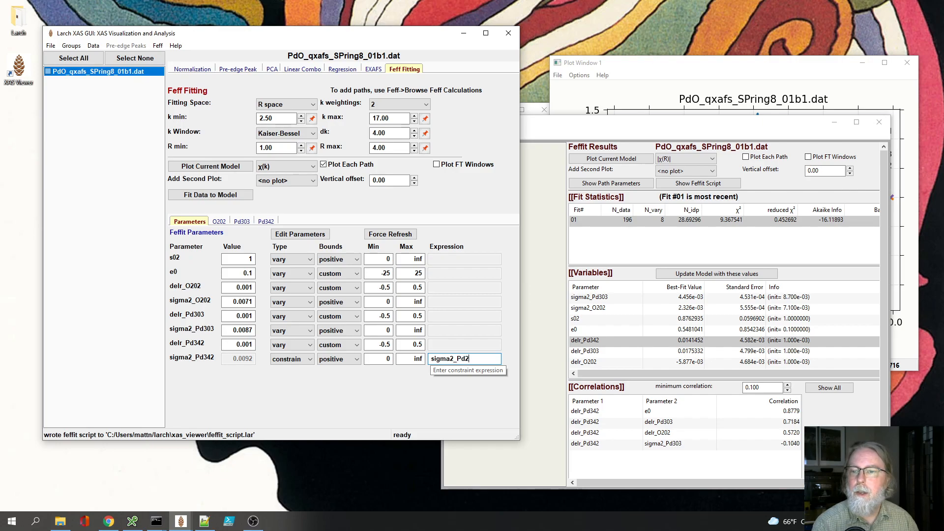
pyautogui.write('03')
pyautogui.press('Tab')
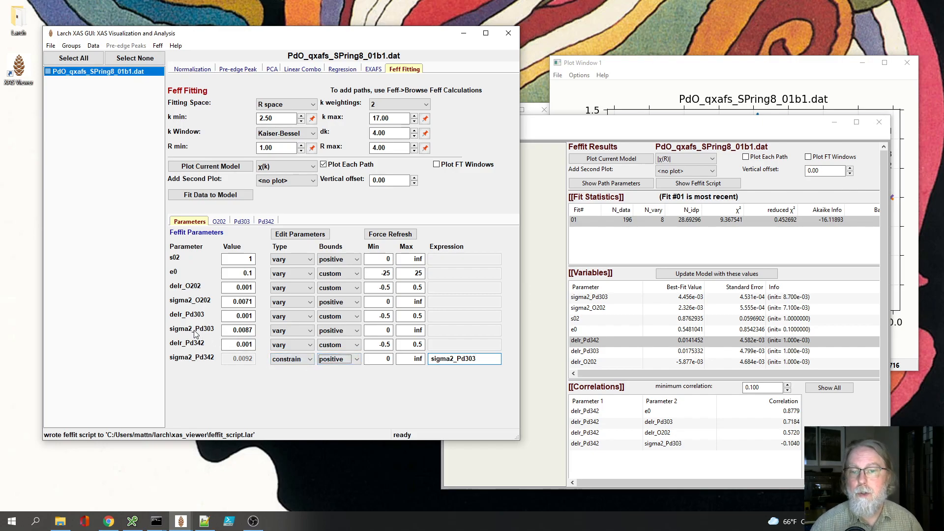
# Step: Constrain delr_Pd342 to the expression delr_Pd303 and fit the data to the model
pyautogui.click(291, 346)
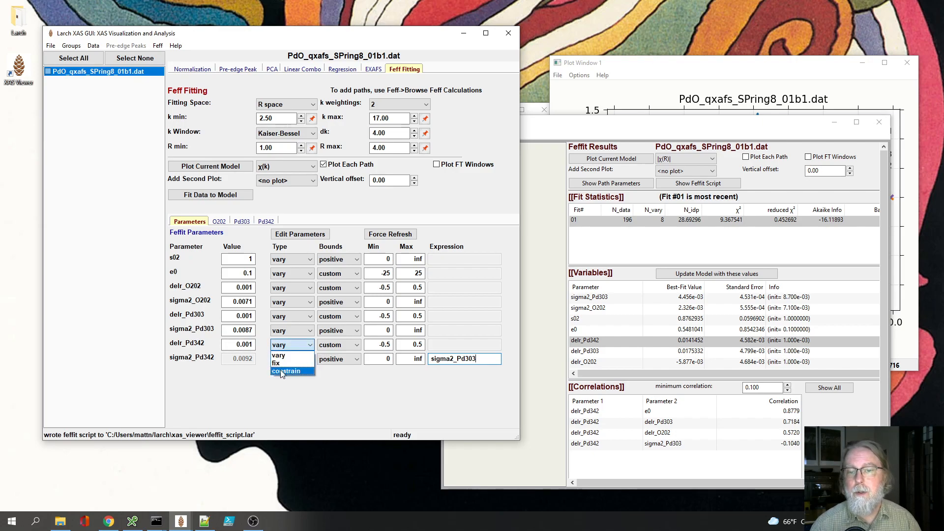
pyautogui.click(281, 369)
pyautogui.click(456, 344)
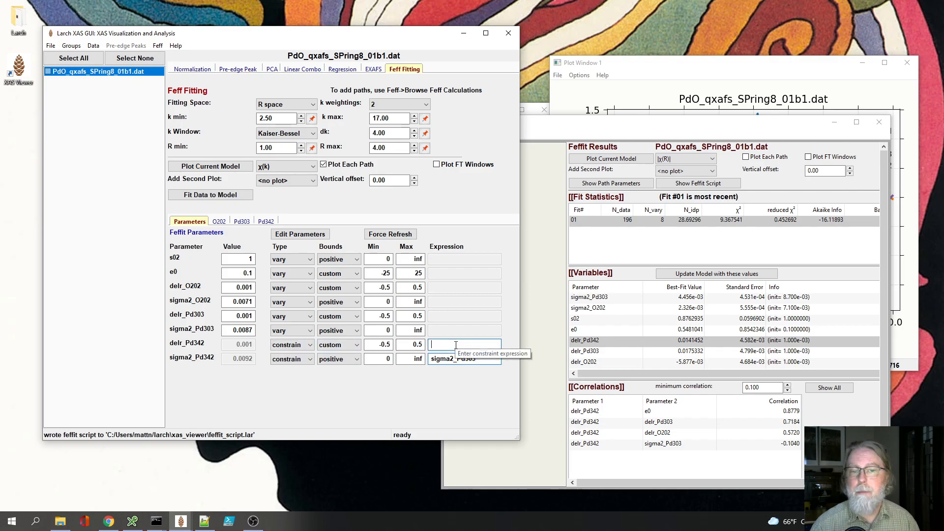
pyautogui.write('de')
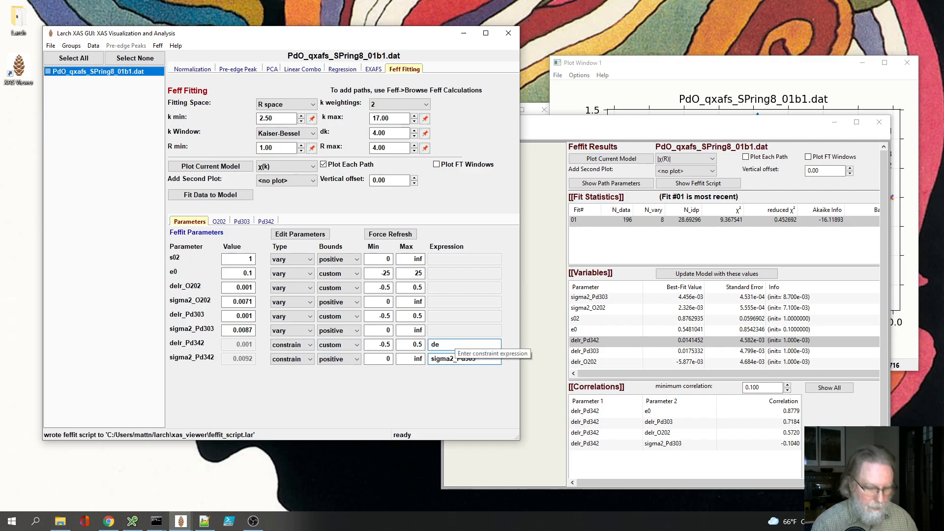
pyautogui.write('lr_P')
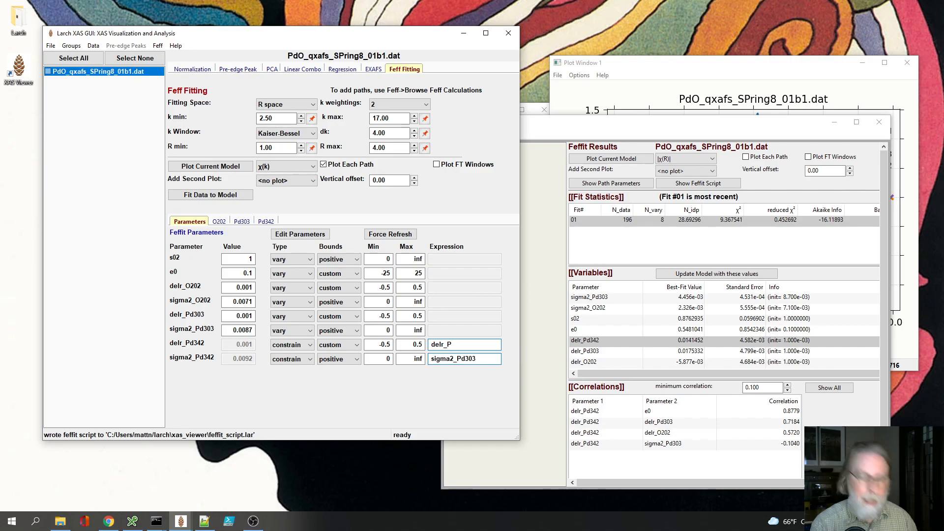
pyautogui.write('d')
pyautogui.press('BackSpace')
pyautogui.write('d')
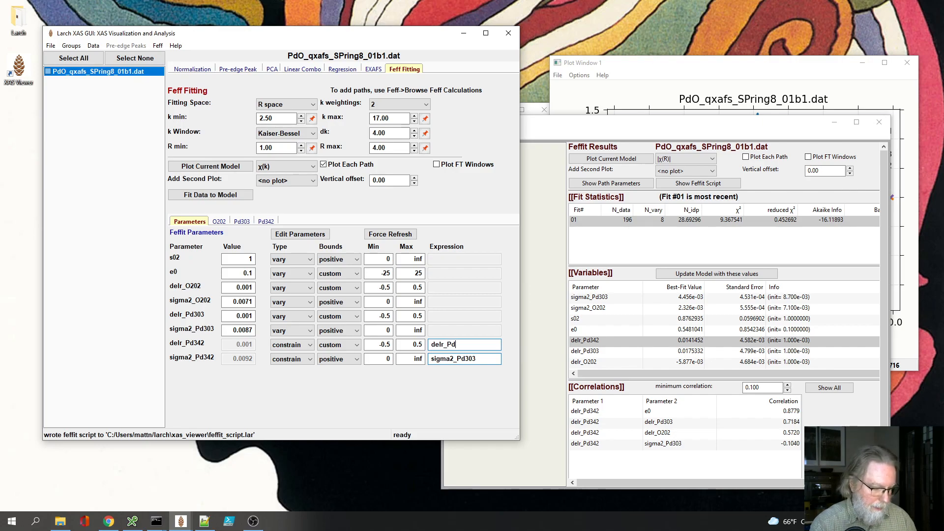
pyautogui.write('303')
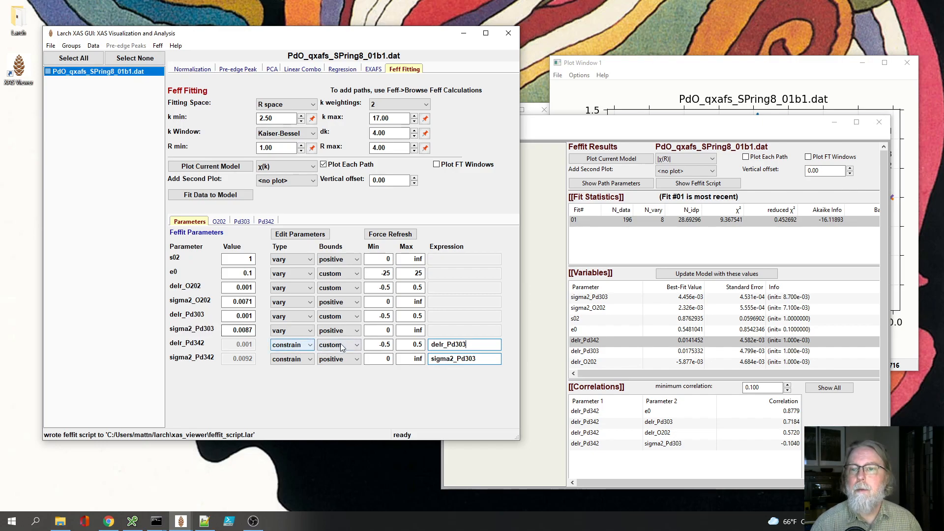
pyautogui.click(203, 195)
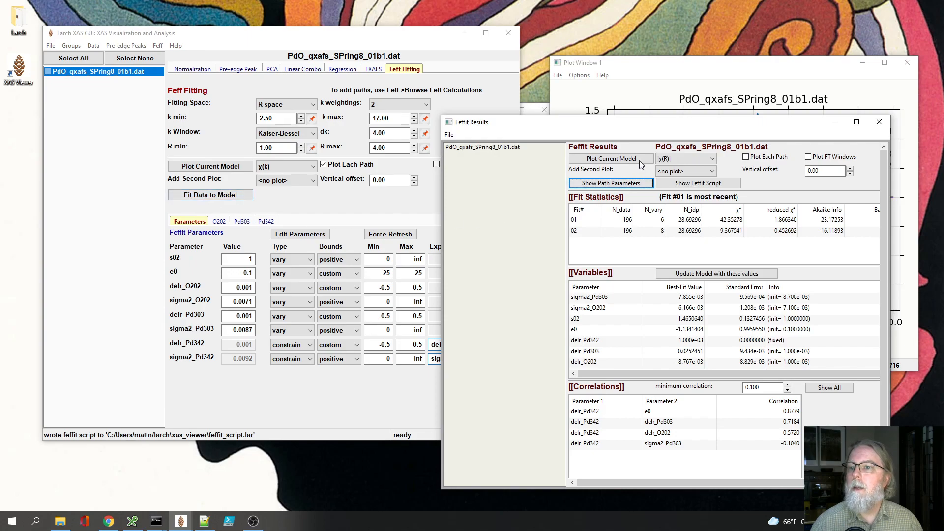
# Step: Widen and reposition the Feffit Results window to examine the new fit's statistics beside the plot, and hide the Pd342 curve
pyautogui.moveTo(646, 129); pyautogui.dragTo(482, 136)
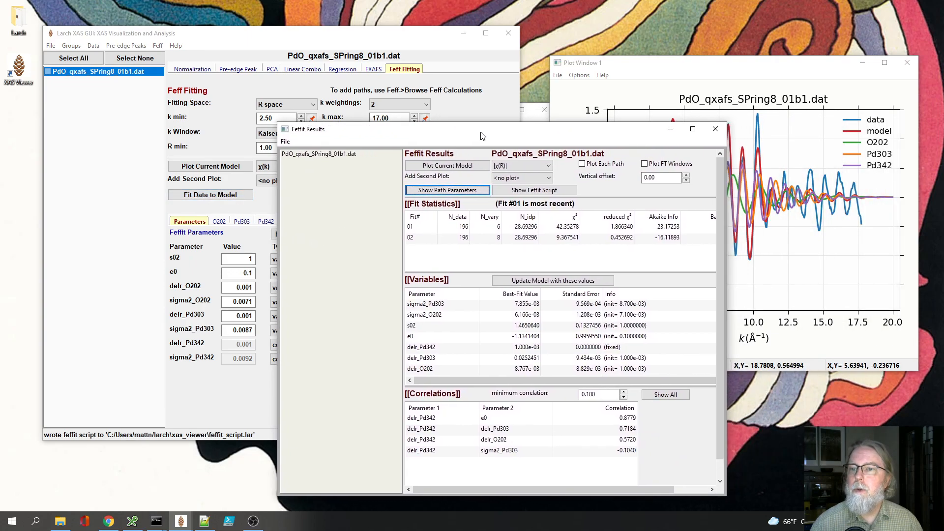
pyautogui.click(490, 231)
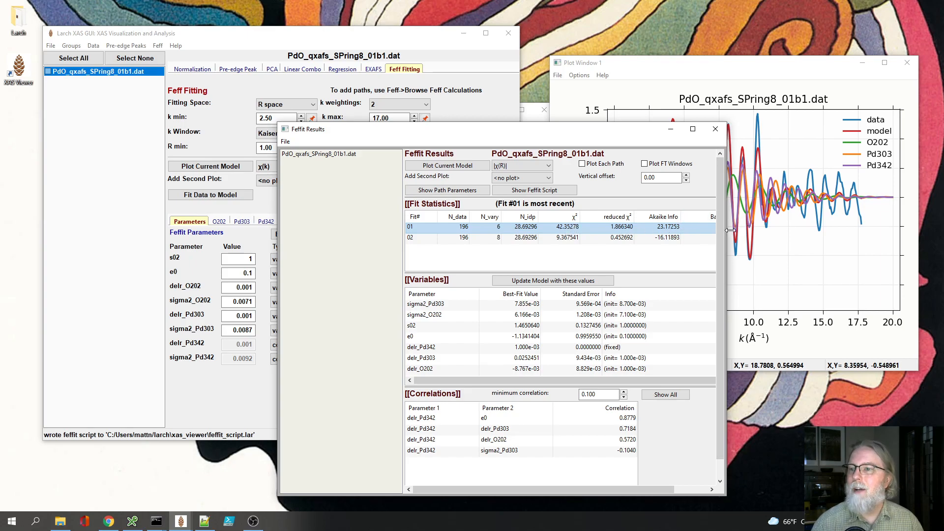
pyautogui.moveTo(727, 230); pyautogui.dragTo(867, 231)
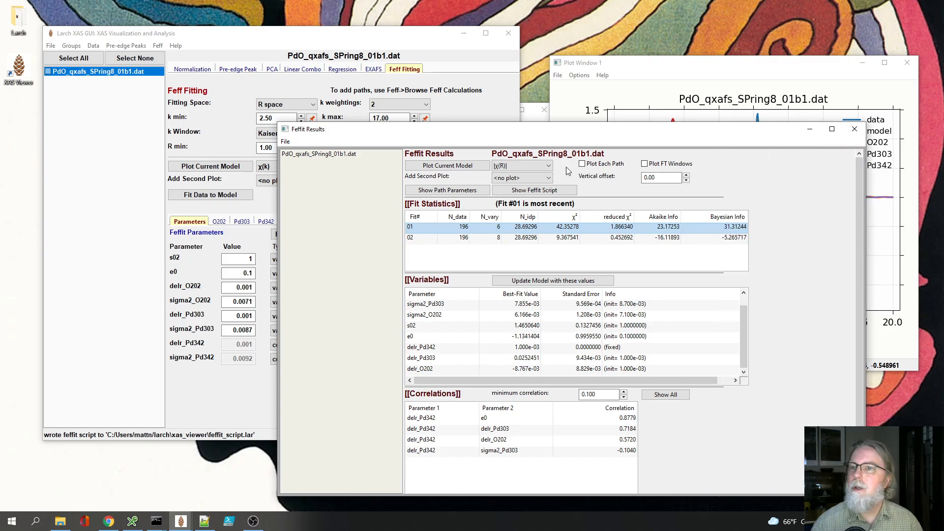
pyautogui.moveTo(546, 130); pyautogui.dragTo(351, 131)
pyautogui.moveTo(670, 229); pyautogui.dragTo(579, 228)
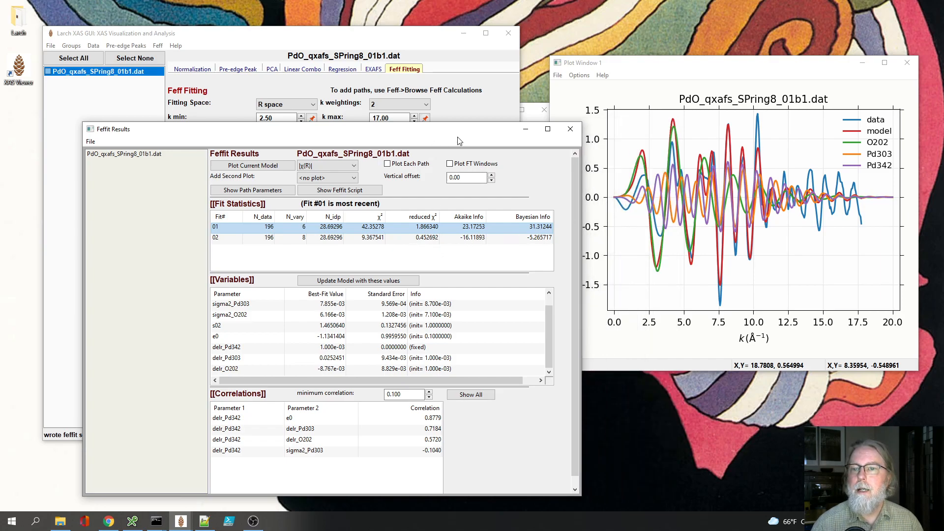
pyautogui.moveTo(453, 136); pyautogui.dragTo(529, 135)
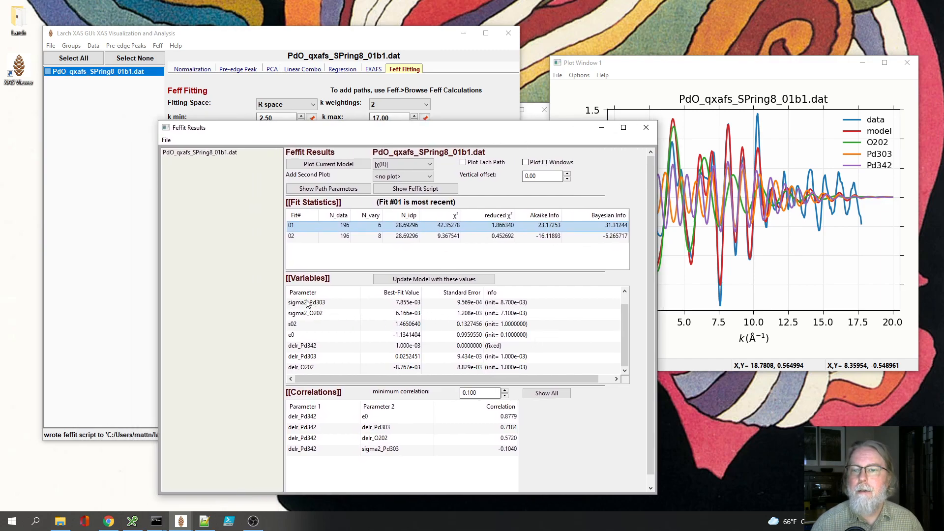
pyautogui.click(718, 74)
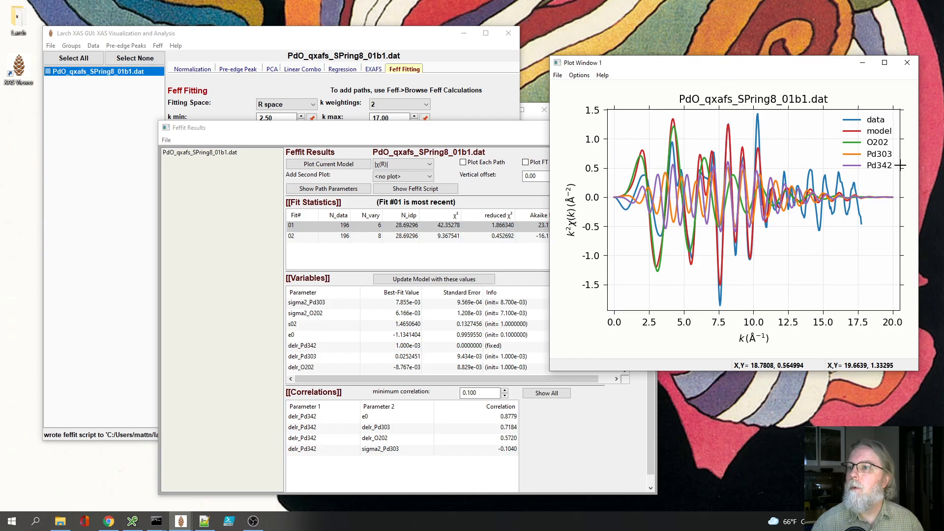
pyautogui.click(476, 138)
# Step: Set delr_Pd342 back to vary with sigma2_Pd342 still constrained, rerun the fit, and compare it with the original eight-variable fit
pyautogui.click(468, 78)
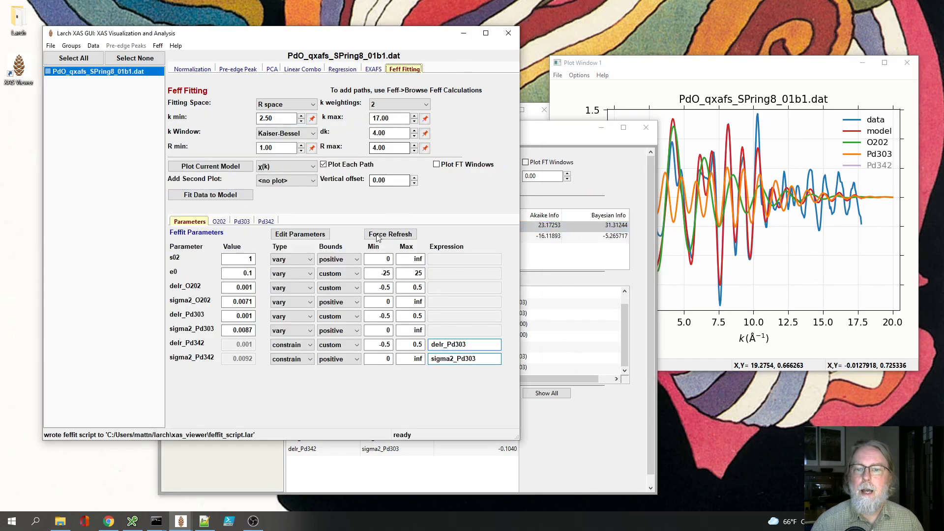
pyautogui.click(305, 345)
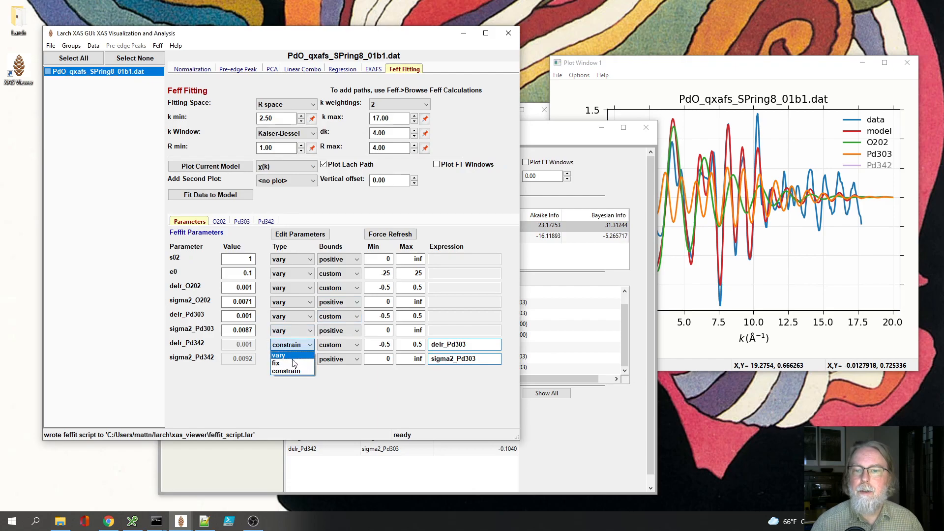
pyautogui.click(287, 356)
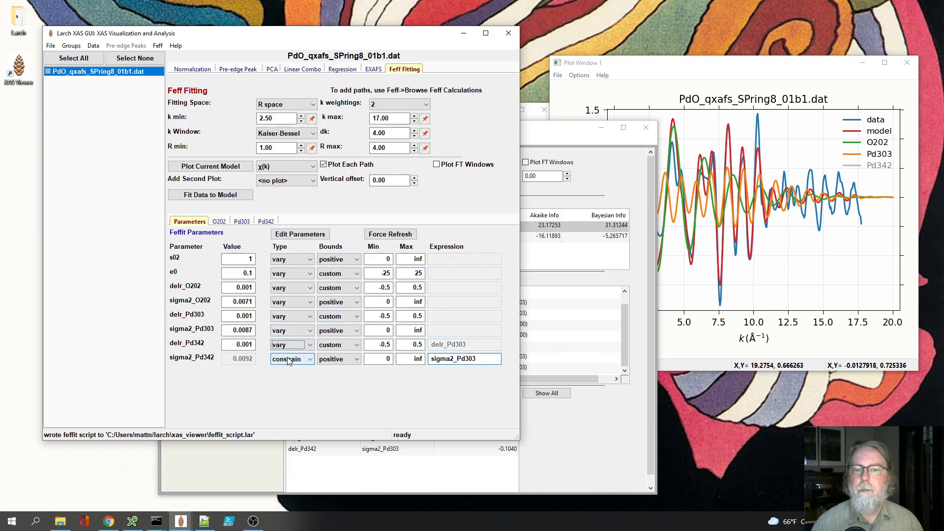
pyautogui.click(219, 195)
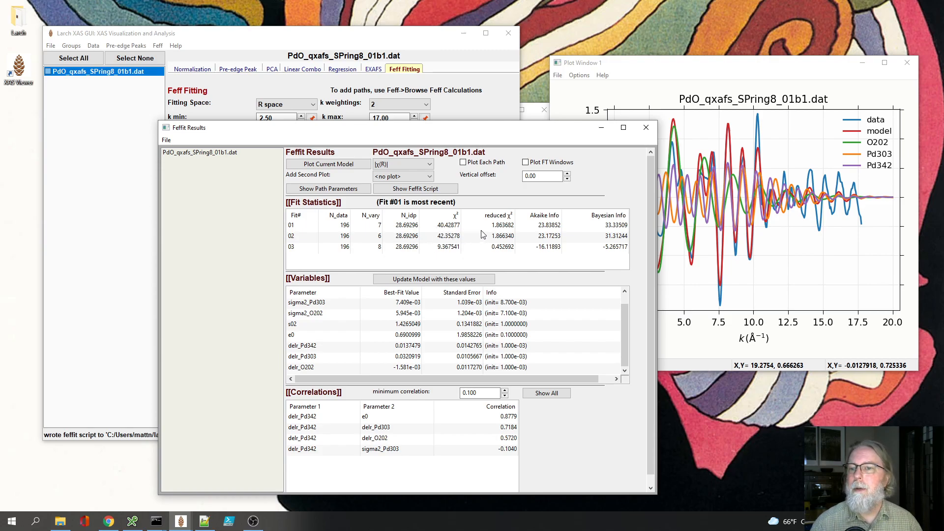
pyautogui.click(372, 252)
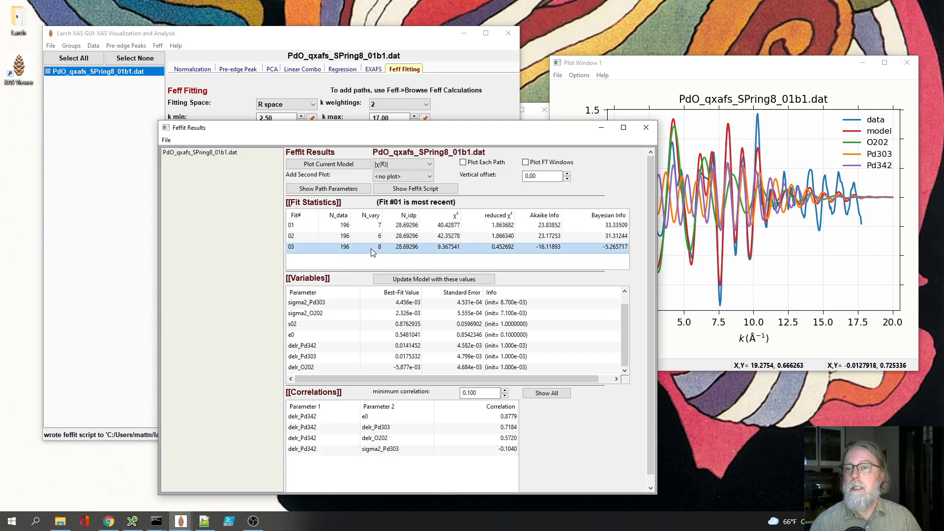
pyautogui.moveTo(386, 127); pyautogui.dragTo(473, 115)
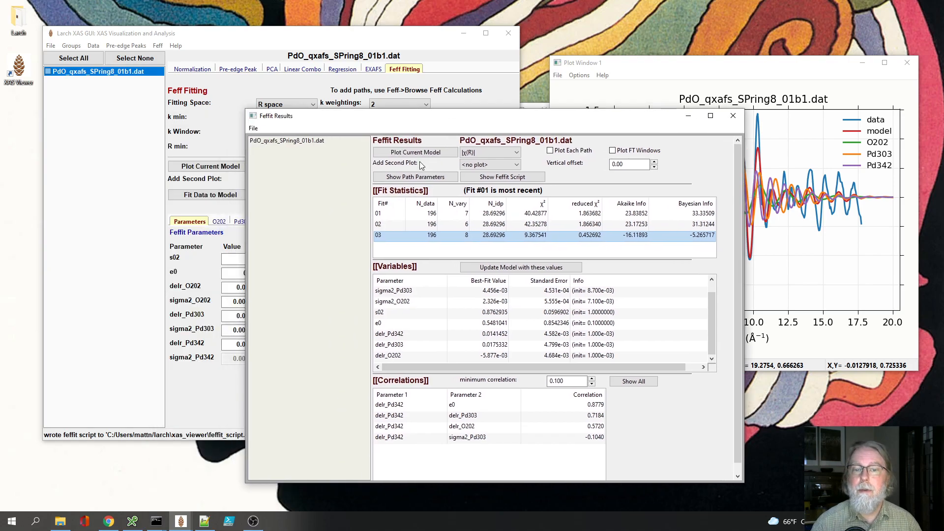
# Step: Constrain delr_Pd342 to delr_Pd303 again, set sigma2_Pd342 to vary, and refit the data to the model
pyautogui.click(109, 337)
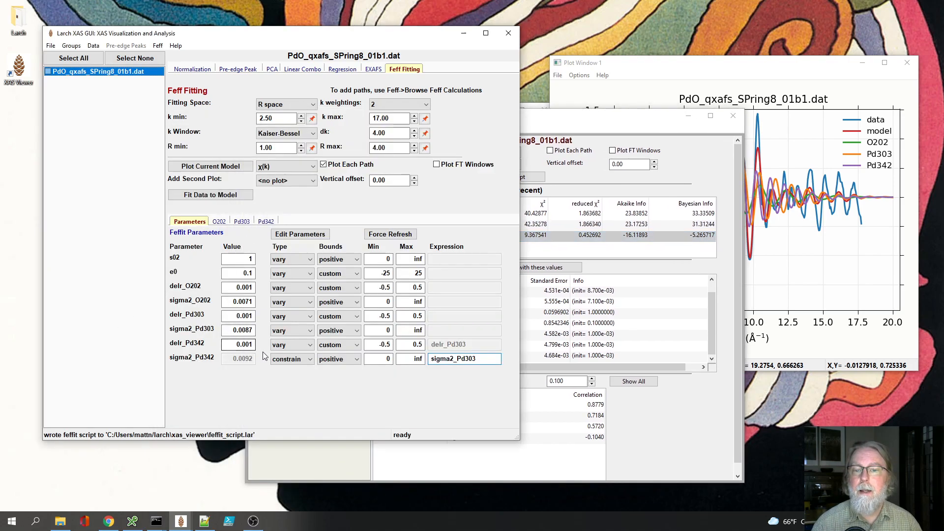
pyautogui.click(289, 345)
pyautogui.click(285, 375)
pyautogui.click(294, 359)
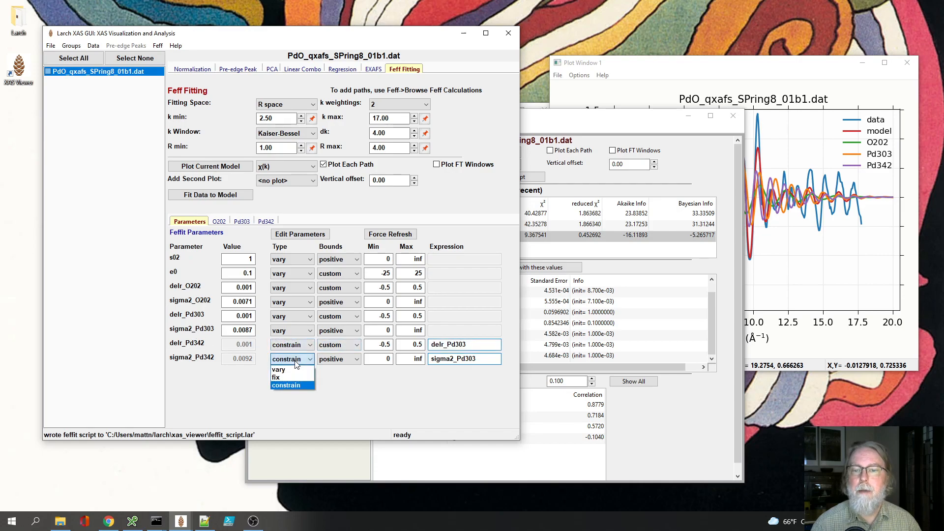
pyautogui.click(287, 372)
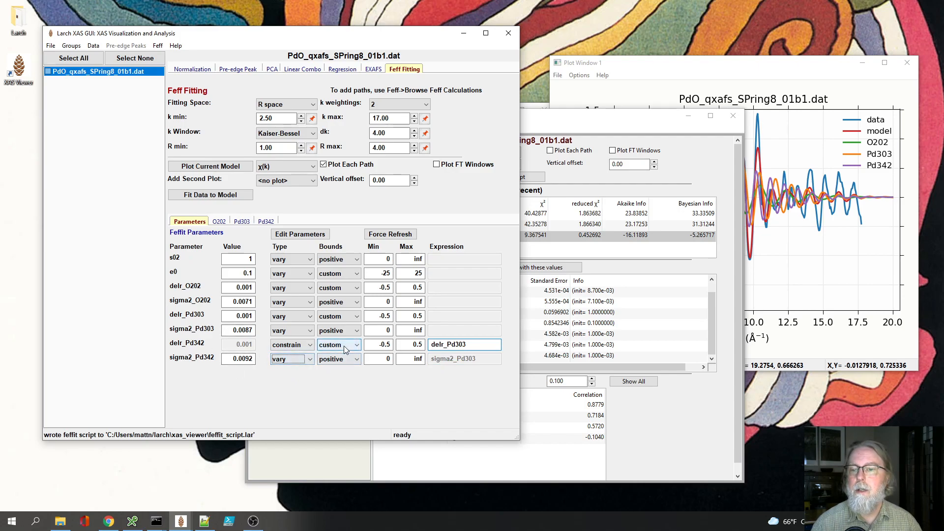
pyautogui.click(221, 196)
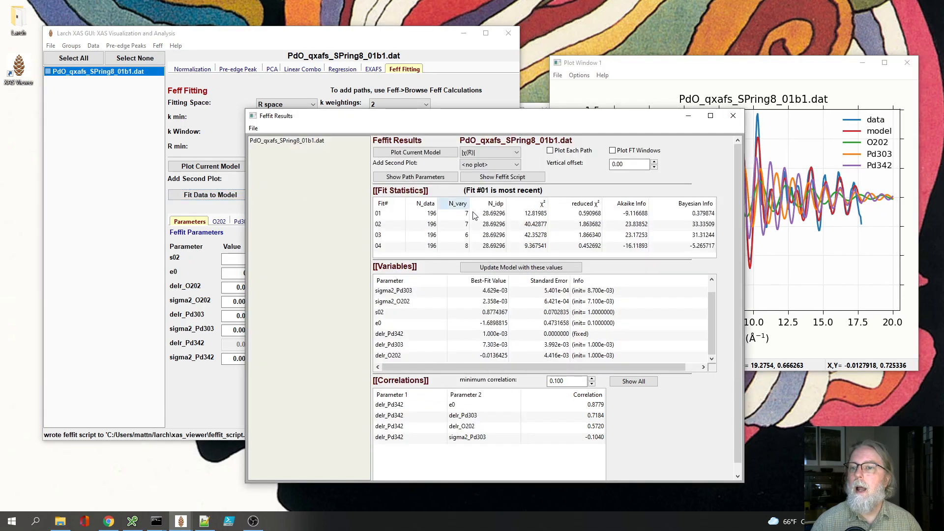
# Step: Compare the statistics and variables of the latest fit with those of the original eight-variable fit
pyautogui.click(534, 247)
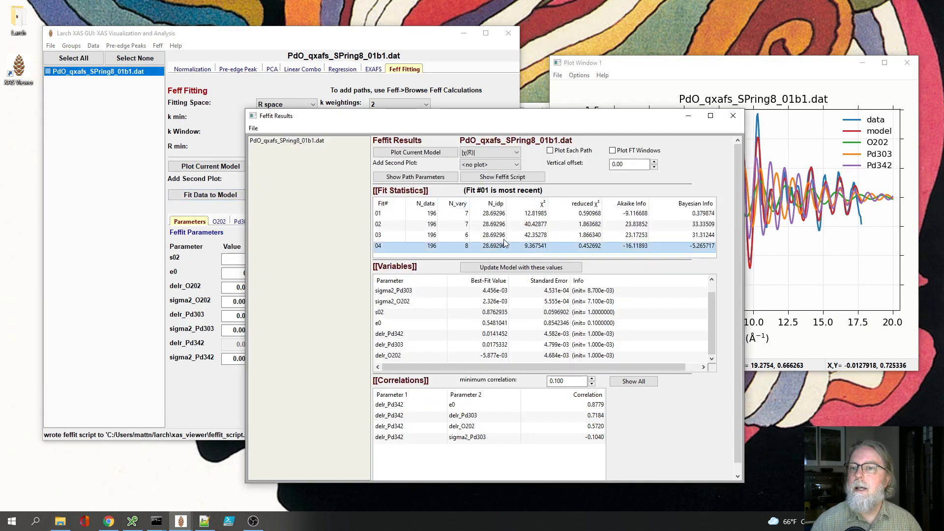
pyautogui.click(483, 215)
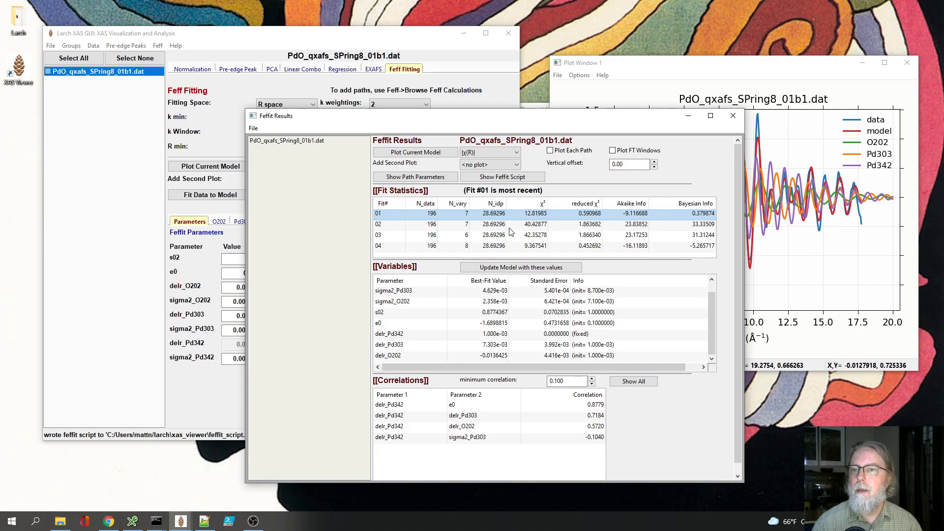
pyautogui.click(525, 249)
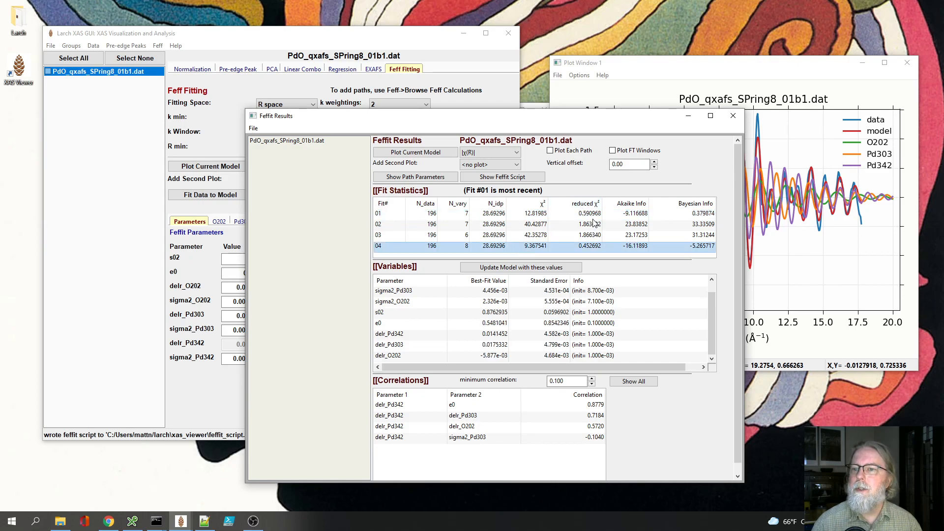
# Step: Compare the reduced chi-square and Akaike statistics of fit 01 with those of the eight-variable fit 04
pyautogui.click(595, 215)
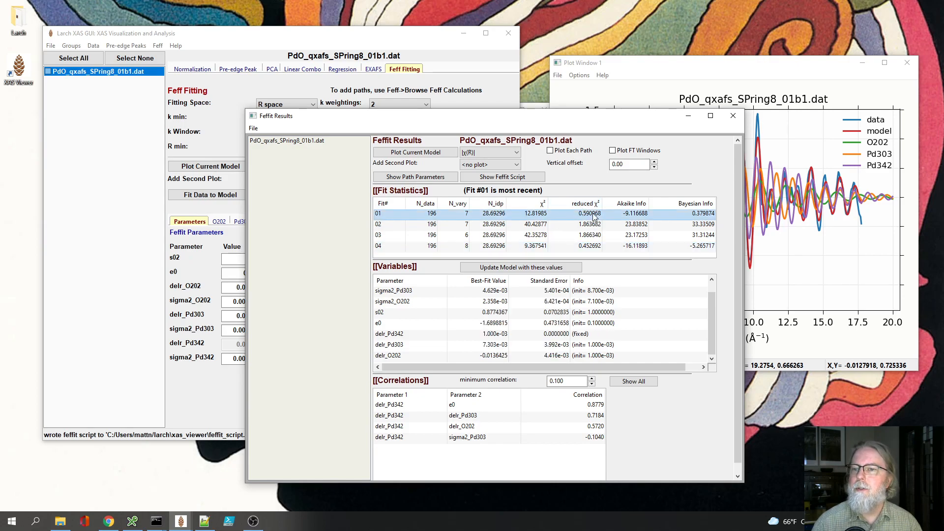
pyautogui.click(590, 247)
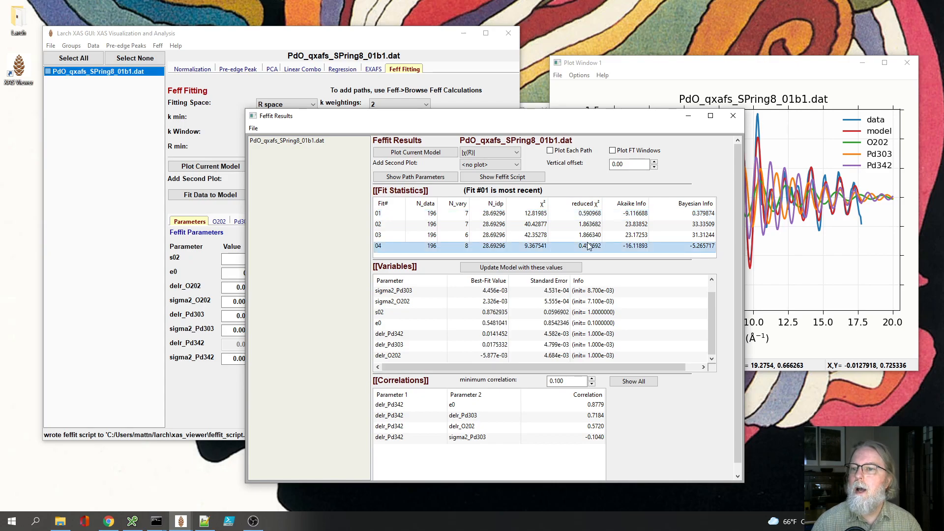
pyautogui.click(637, 216)
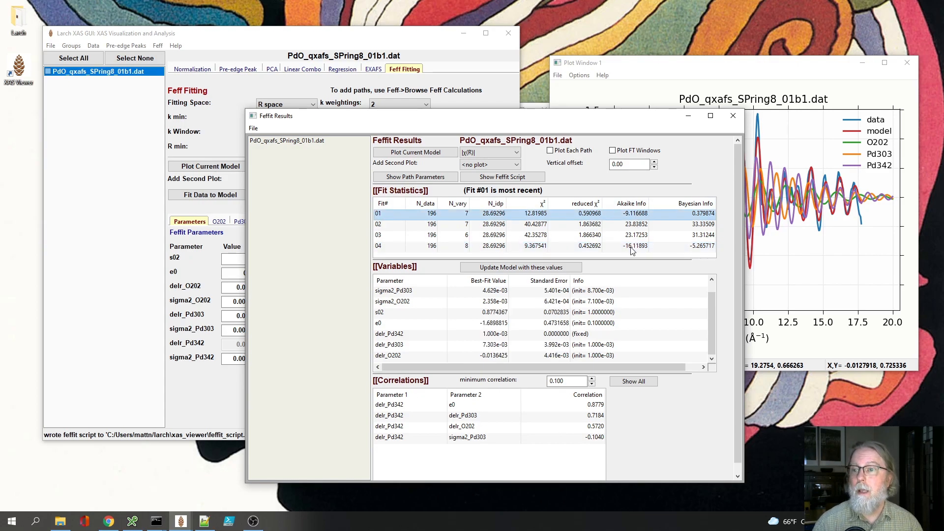
pyautogui.click(633, 247)
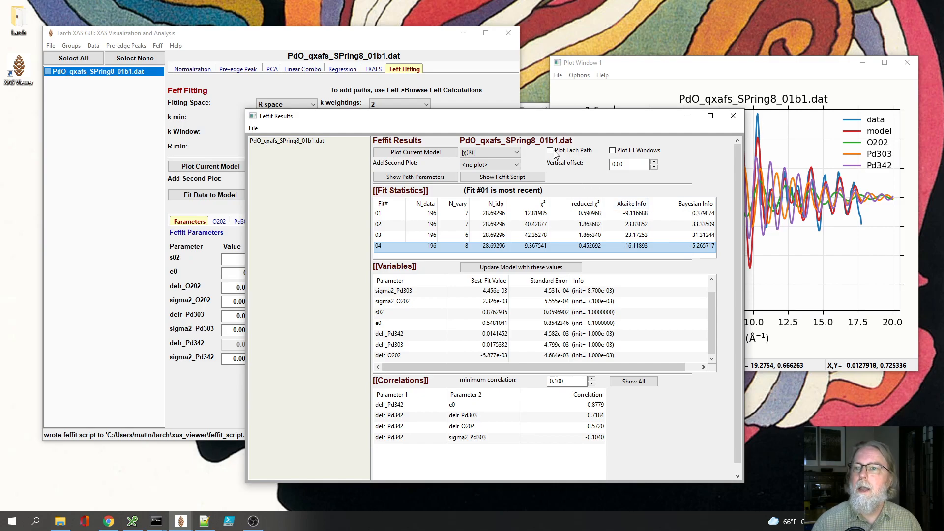
# Step: Move the Feffit Results window clear of the fitting parameters and review the Pd342 and Pd303 path definitions
pyautogui.moveTo(540, 118); pyautogui.dragTo(628, 120)
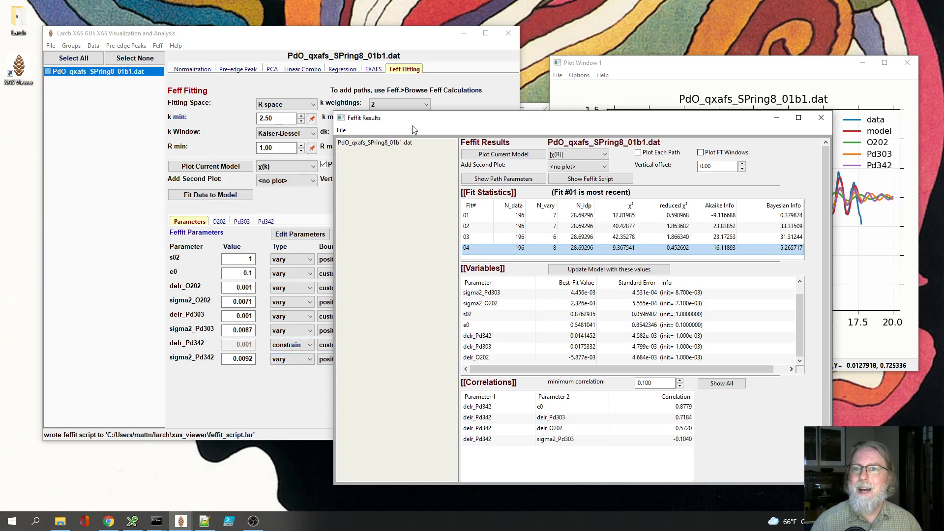
pyautogui.moveTo(434, 124); pyautogui.dragTo(494, 117)
pyautogui.click(338, 203)
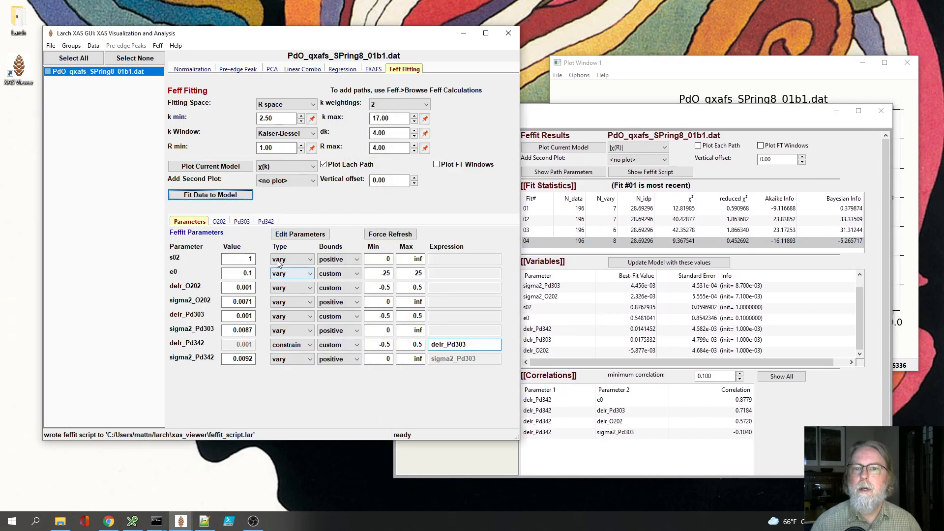
pyautogui.click(261, 221)
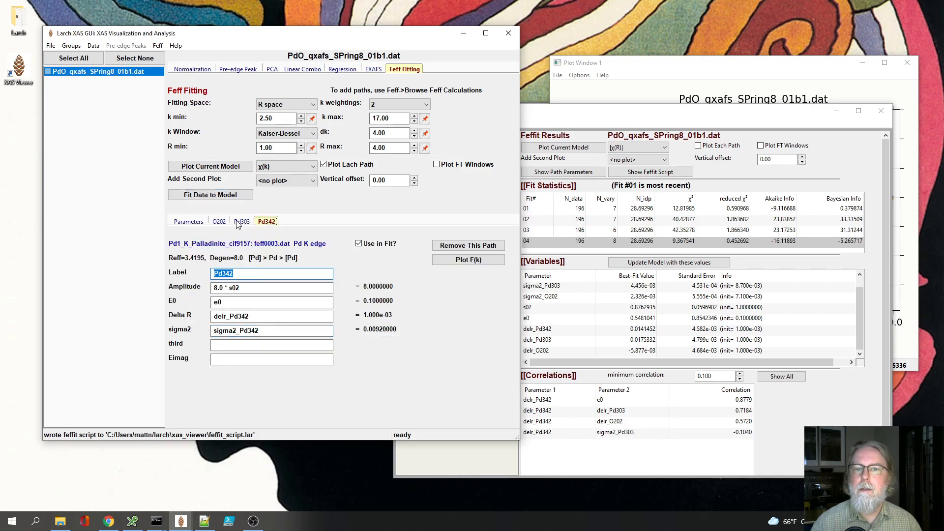
pyautogui.click(241, 222)
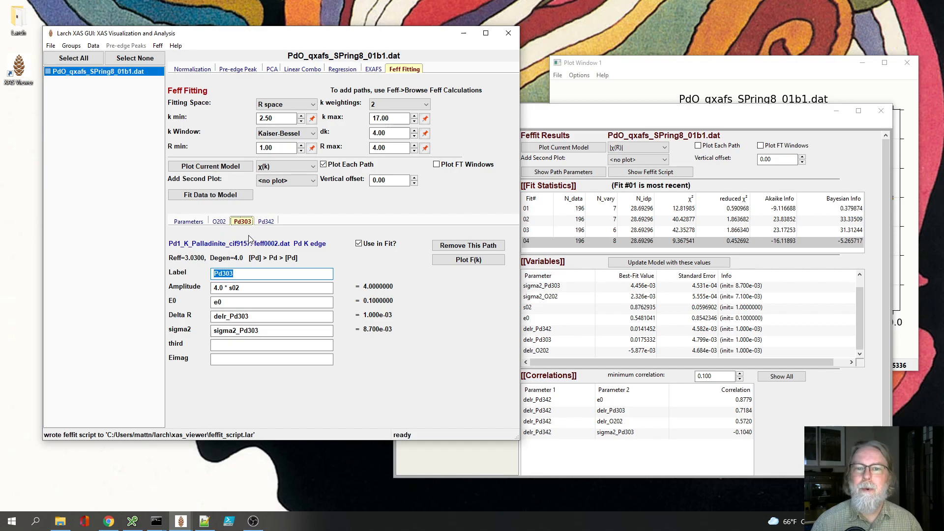
# Step: Set the delr_Pd342 parameter in the Feffit parameter list back to vary
pyautogui.click(191, 223)
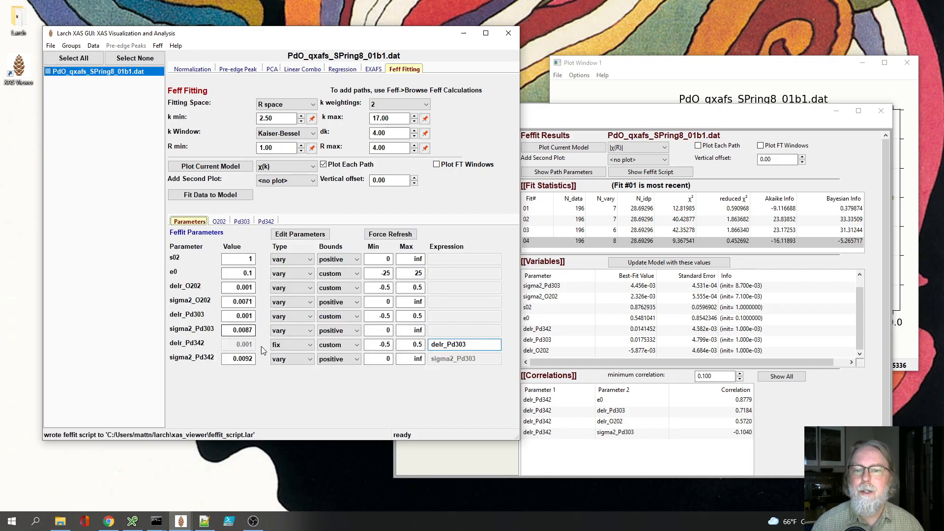
pyautogui.click(294, 346)
pyautogui.click(279, 355)
# Step: Check the plot of the data and model, and examine the correlations of delr_O202 in fit 04
pyautogui.click(646, 82)
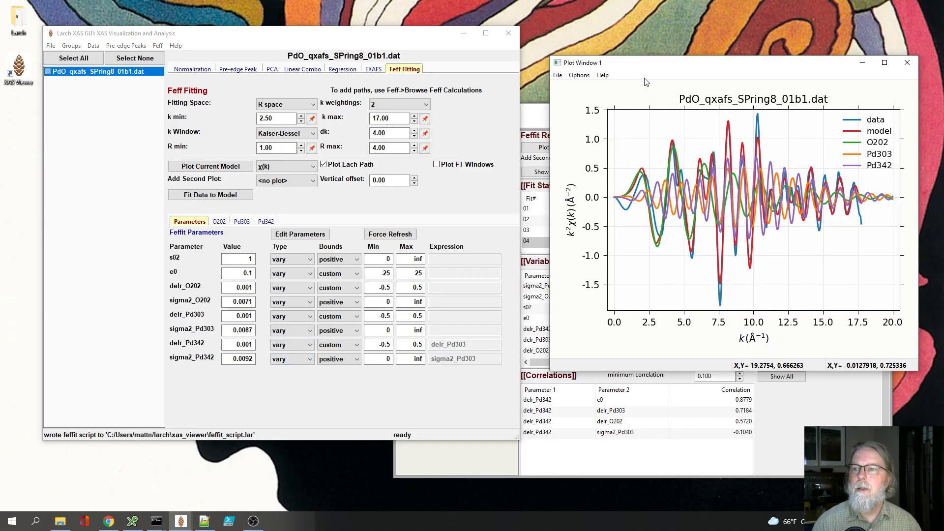
pyautogui.click(533, 119)
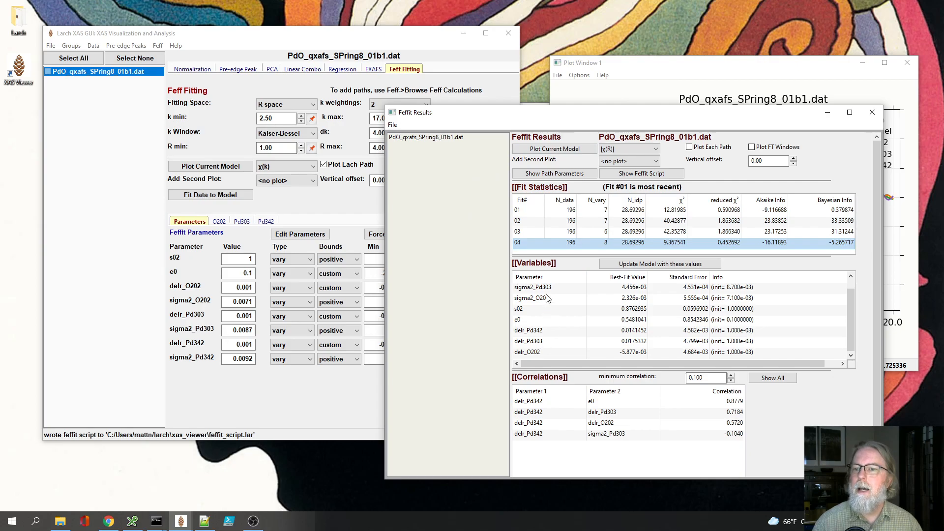
pyautogui.click(539, 352)
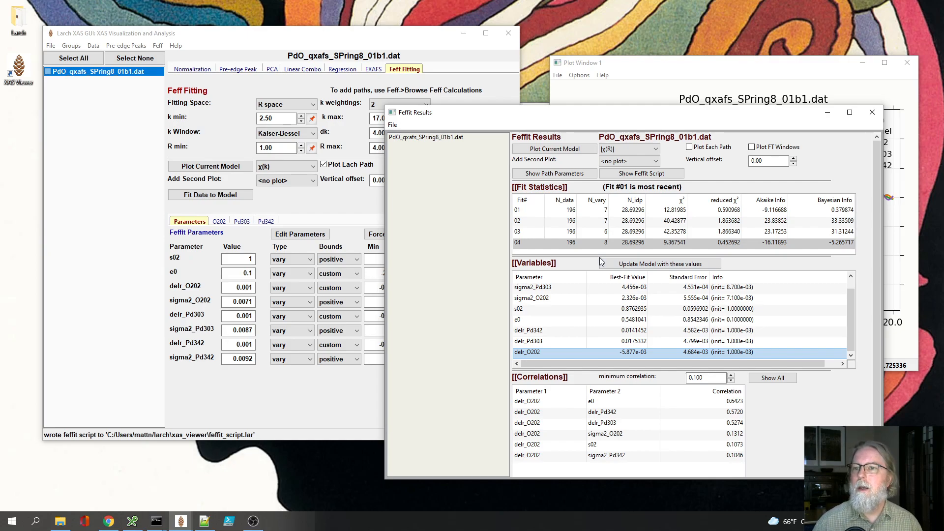
# Step: Open the path parameters report for fit 04 and examine its variables, correlations and the O202 path's distance and sigma2
pyautogui.click(555, 175)
pyautogui.scroll(-4, 303, 246)
pyautogui.scroll(-3, 303, 246)
pyautogui.moveTo(235, 27); pyautogui.dragTo(559, 49)
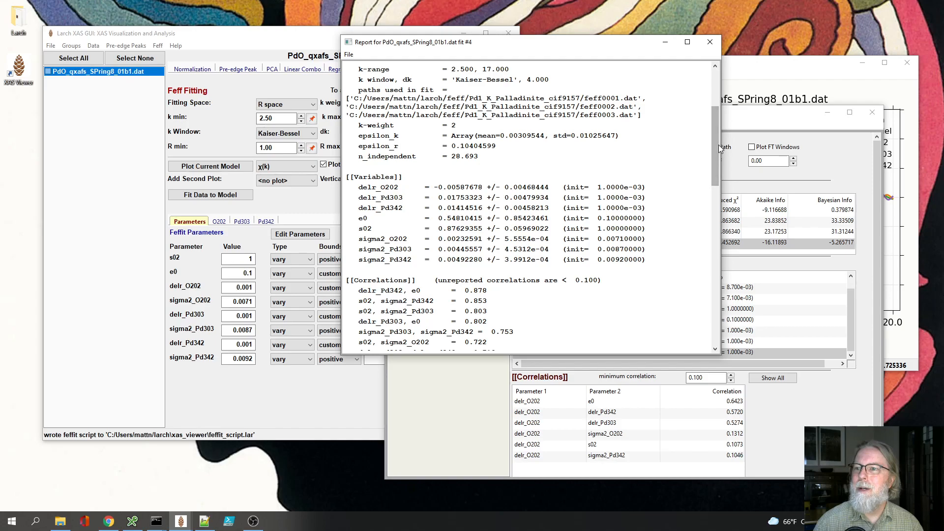
pyautogui.moveTo(717, 146); pyautogui.dragTo(717, 182)
pyautogui.moveTo(716, 212); pyautogui.dragTo(716, 243)
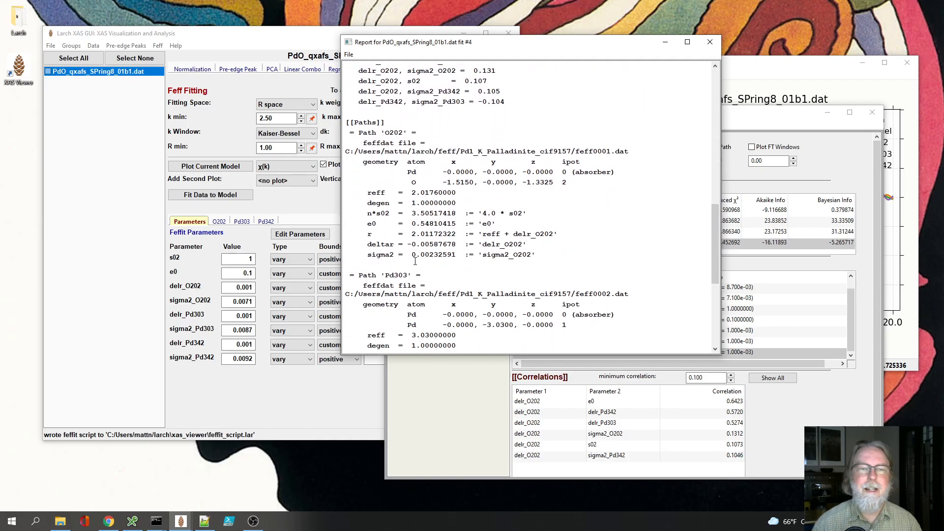
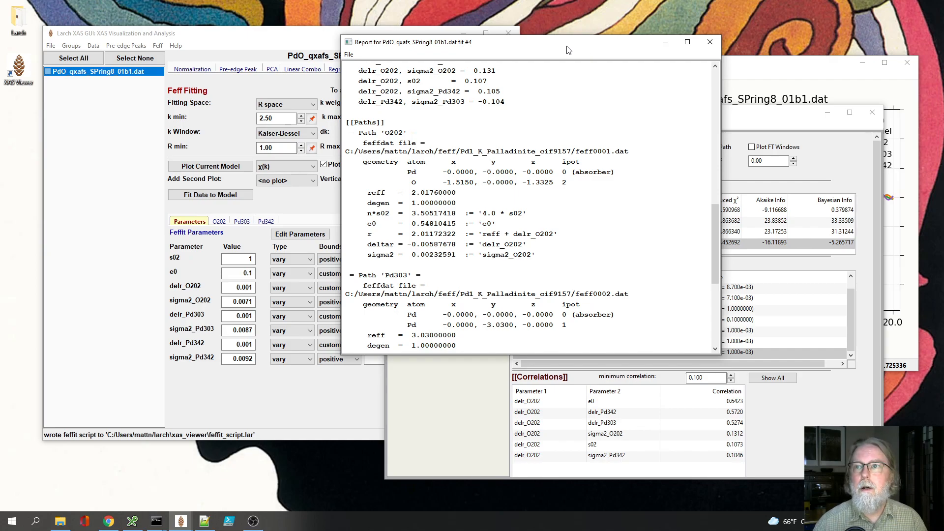
# Step: Close the fit 4 report and assign the parameter third_O202 to the third cumulant of the O202 path
pyautogui.moveTo(564, 48); pyautogui.dragTo(576, 48)
pyautogui.click(719, 46)
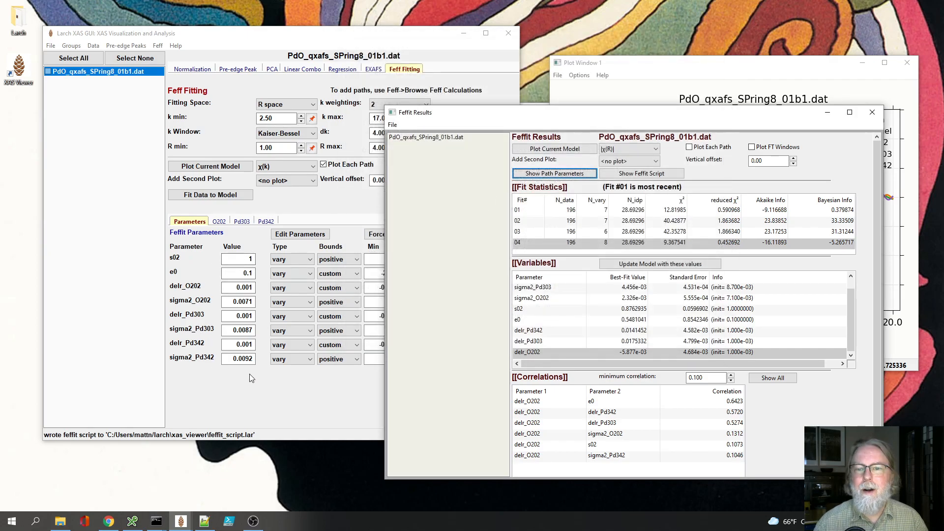
pyautogui.click(220, 222)
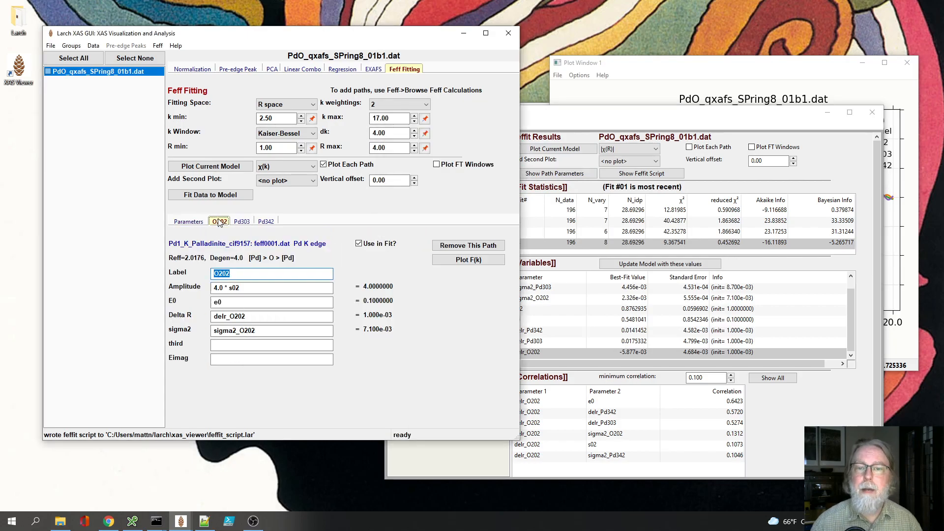
pyautogui.click(231, 347)
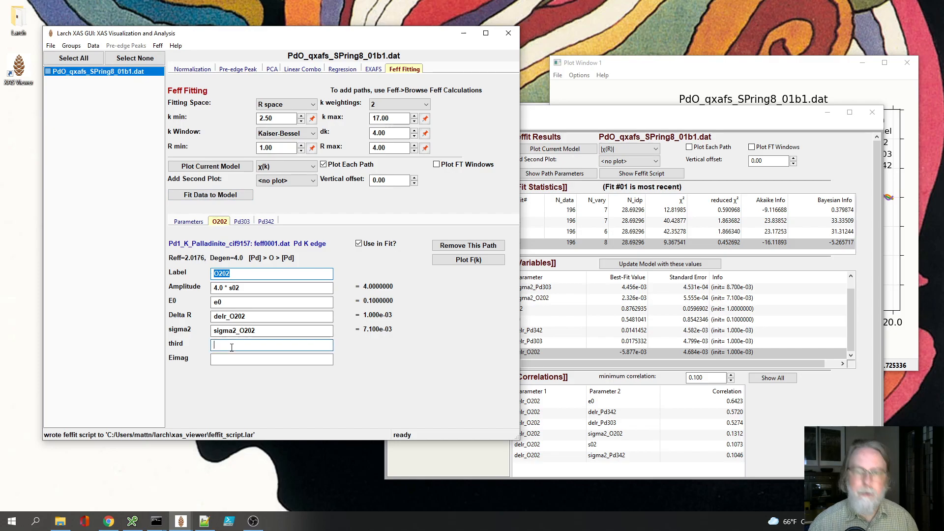
pyautogui.write('third_')
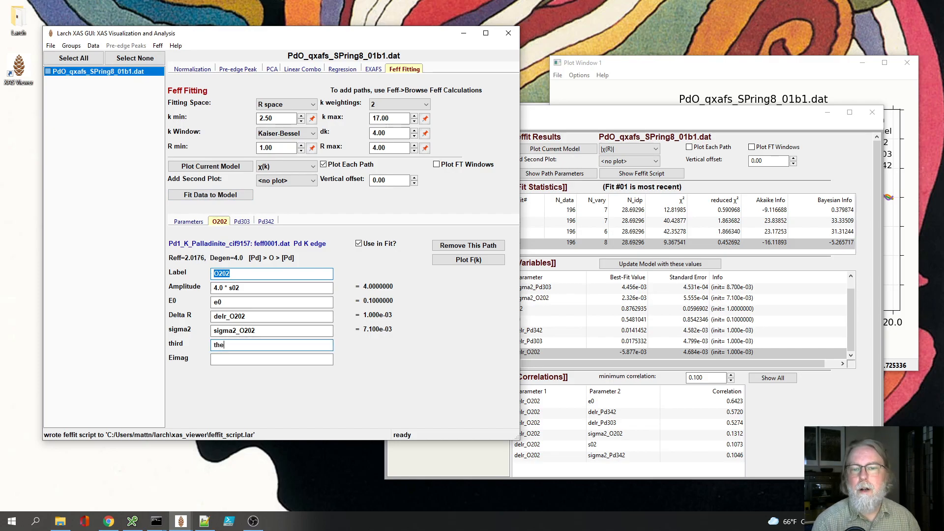
pyautogui.write('O202')
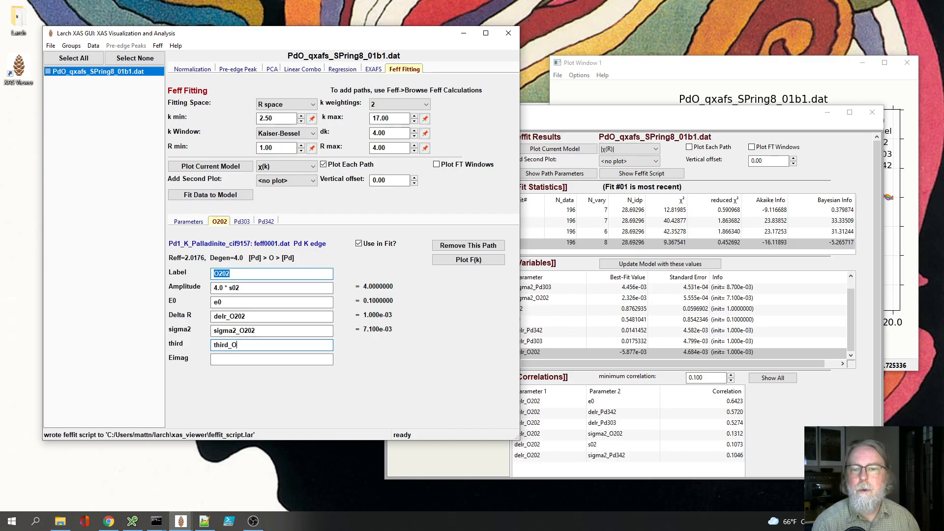
pyautogui.press('Return')
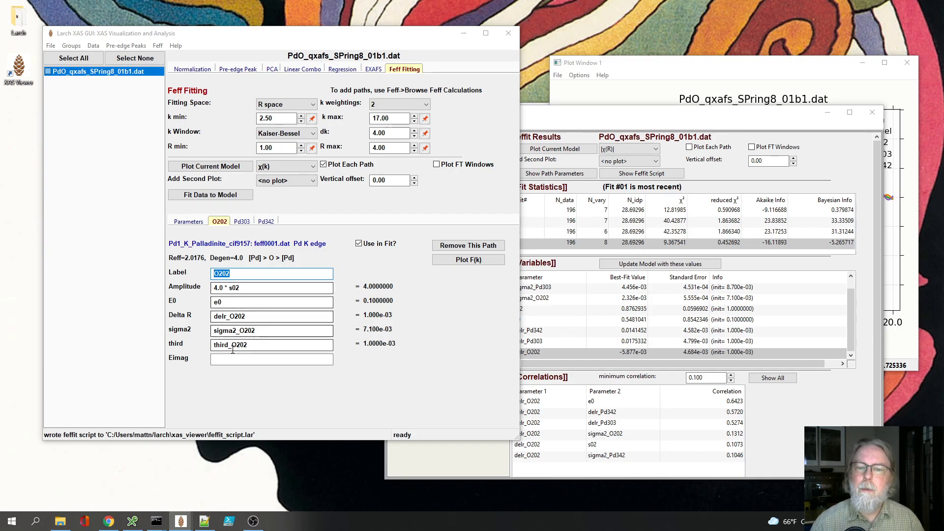
# Step: Set the starting values of s02 to 0.9 and e0 to 0.5 in the Feffit parameter list
pyautogui.click(190, 223)
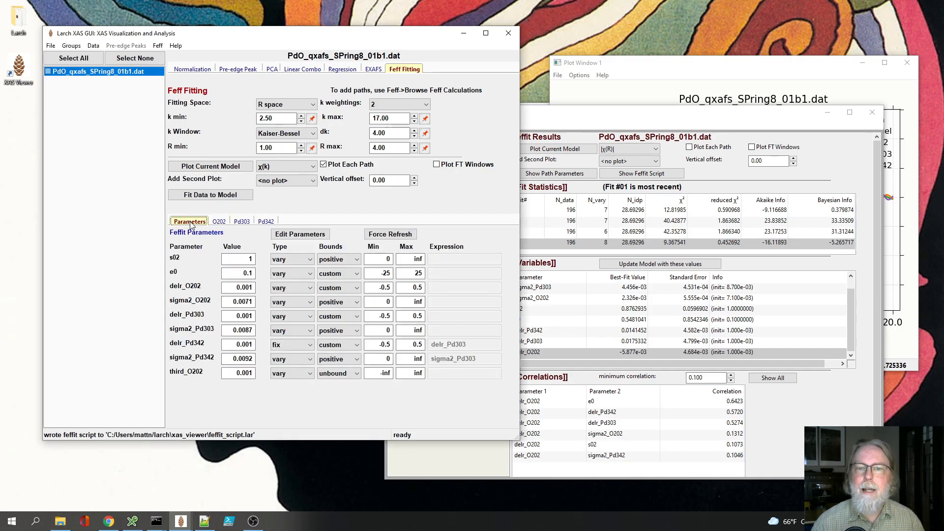
pyautogui.click(252, 373)
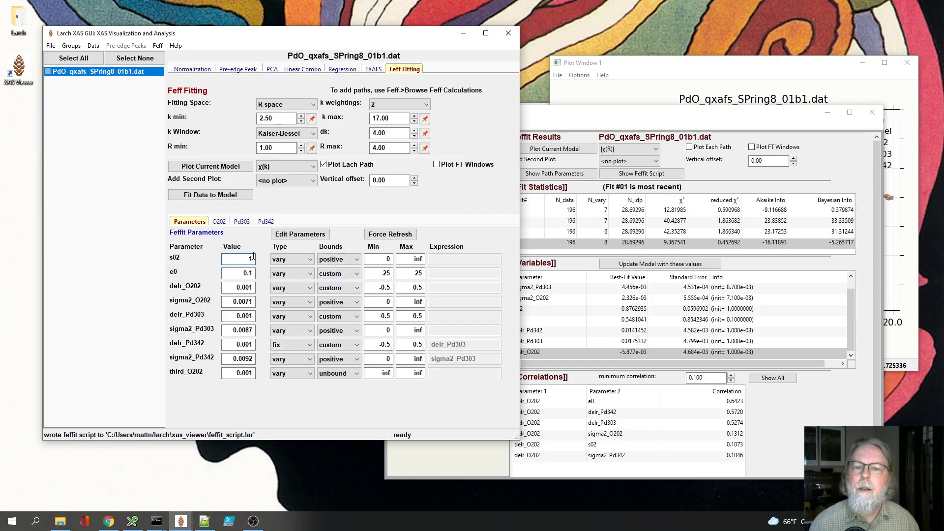
pyautogui.write('0.9')
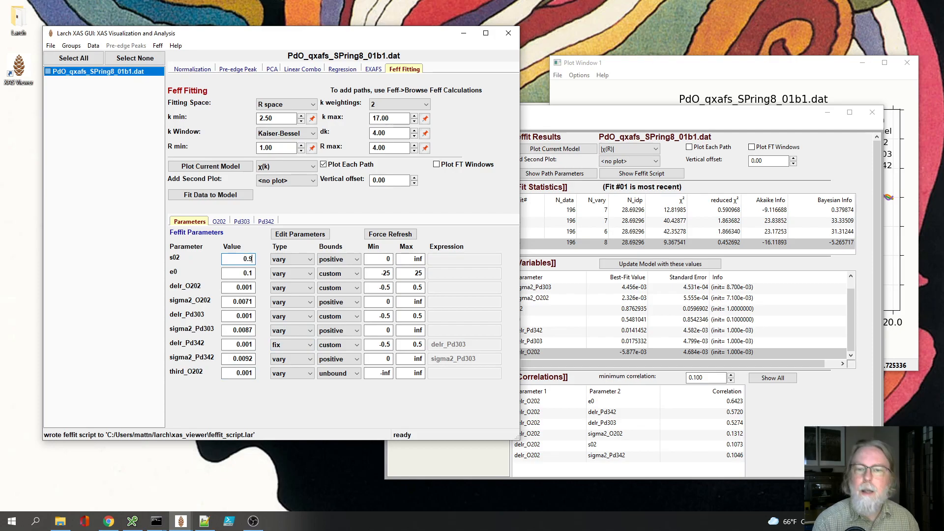
pyautogui.click(254, 274)
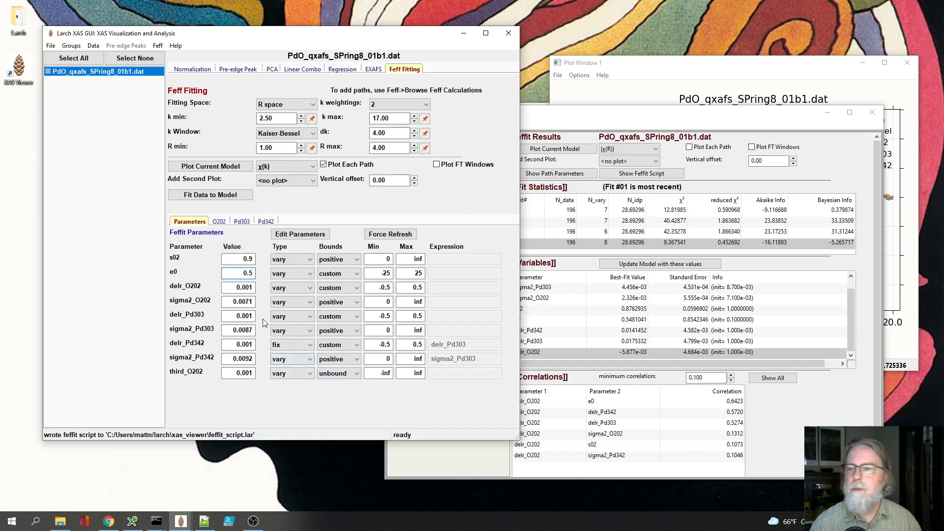
# Step: Set the starting values of sigma2_O202 to 0.0021, sigma2_Pd303 to 0.0027 and sigma2_Pd342 to 0.0022
pyautogui.click(250, 303)
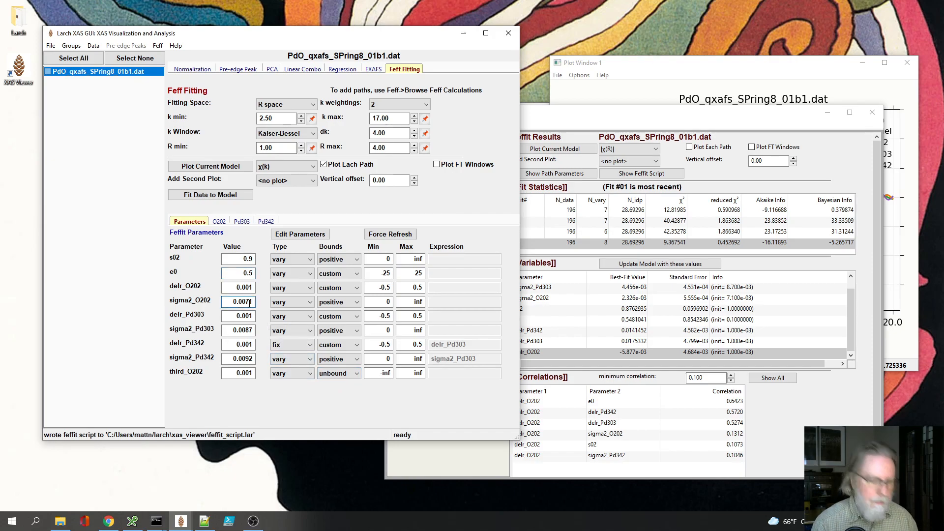
pyautogui.press('BackSpace')
pyautogui.write('2')
pyautogui.click(250, 332)
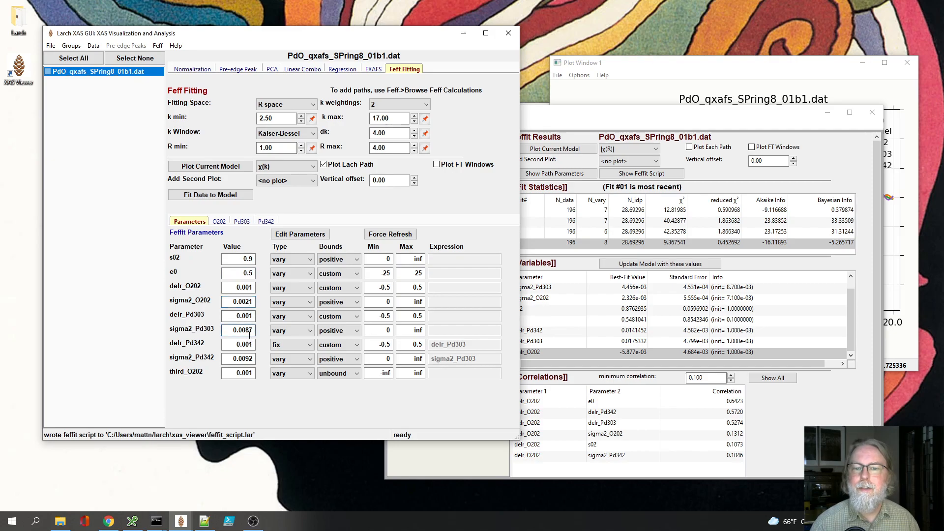
pyautogui.press('BackSpace')
pyautogui.write('2')
pyautogui.click(250, 361)
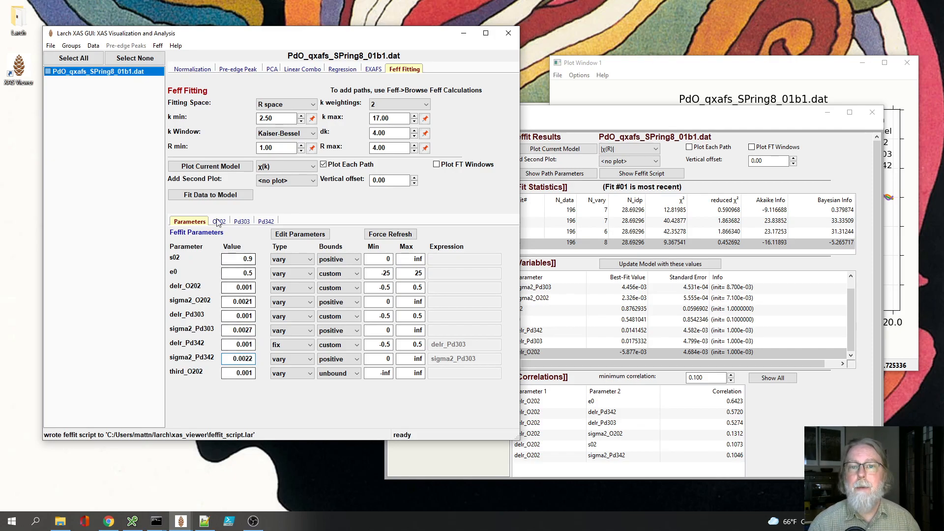
# Step: Fit the data to the model with third_O202 included and plot the new fit as |χ(R)|
pyautogui.click(210, 195)
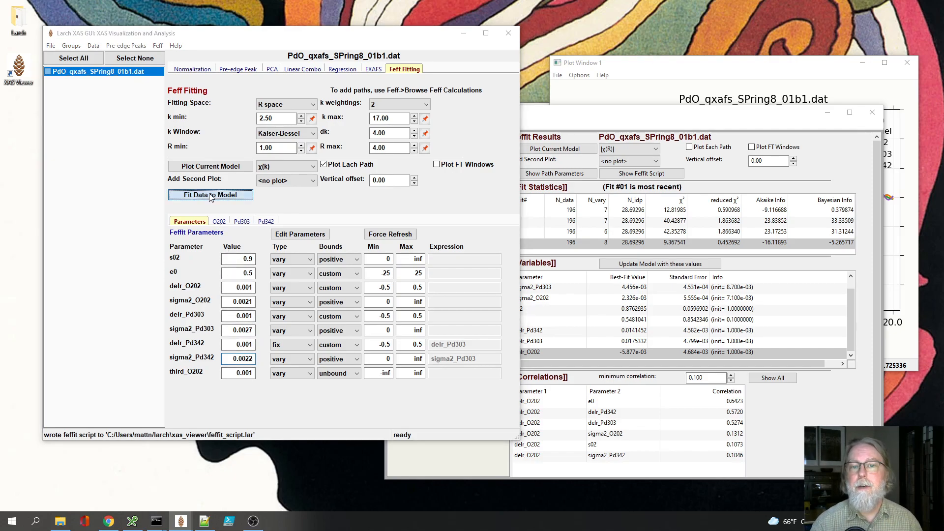
pyautogui.moveTo(678, 116); pyautogui.dragTo(405, 116)
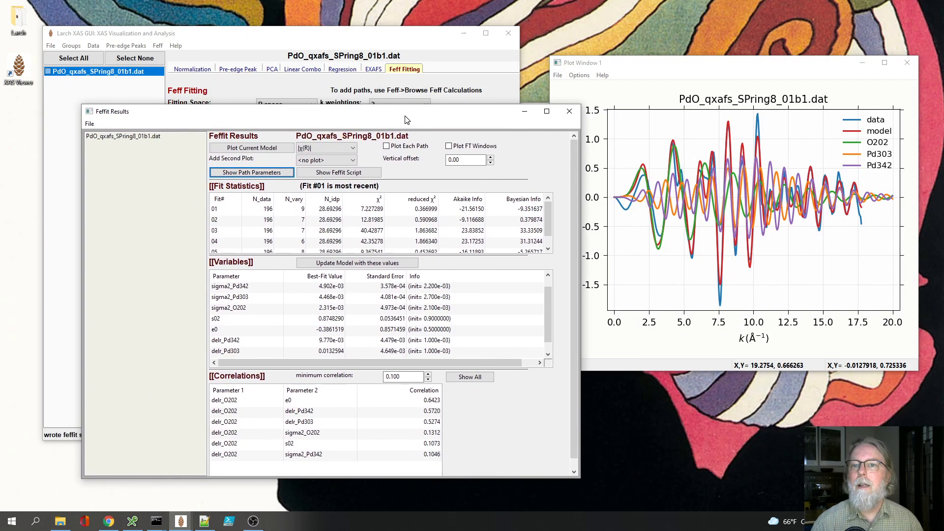
pyautogui.click(354, 149)
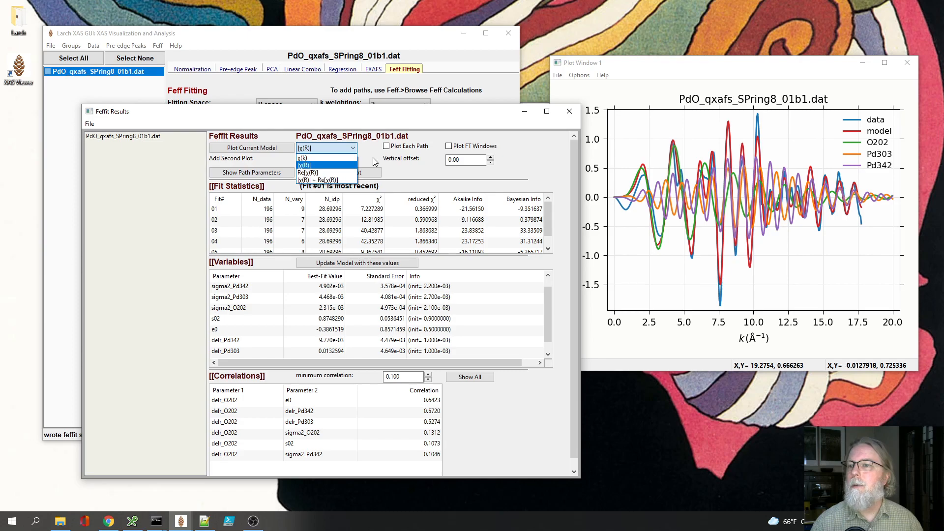
pyautogui.click(328, 166)
pyautogui.click(278, 149)
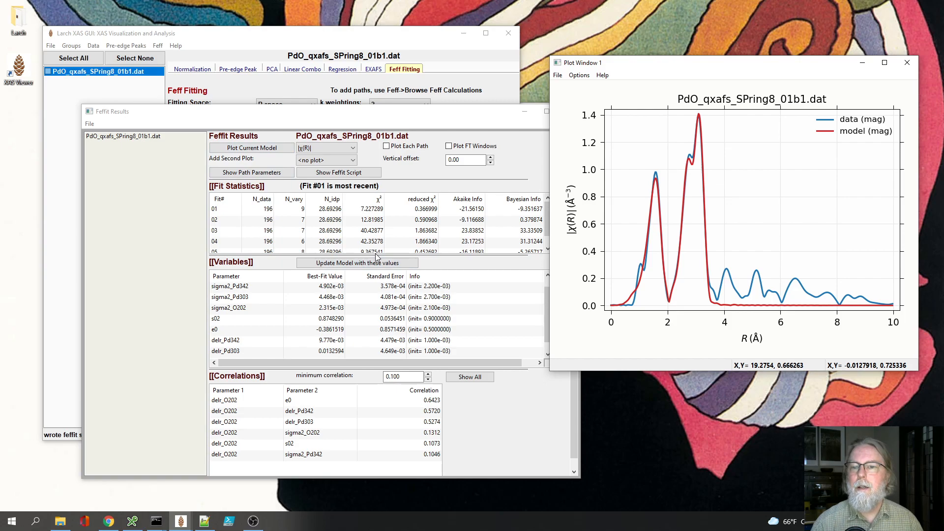
# Step: Plot fit 05 in |χ(R)| and replot fit 01 to compare how each model matches the data
pyautogui.click(376, 253)
pyautogui.click(377, 250)
pyautogui.click(251, 150)
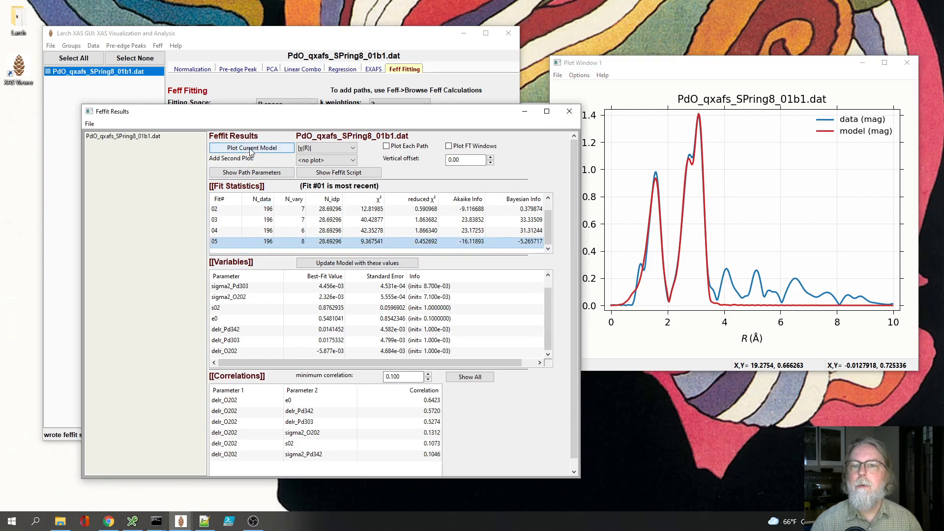
pyautogui.scroll(1, 321, 213)
pyautogui.click(332, 211)
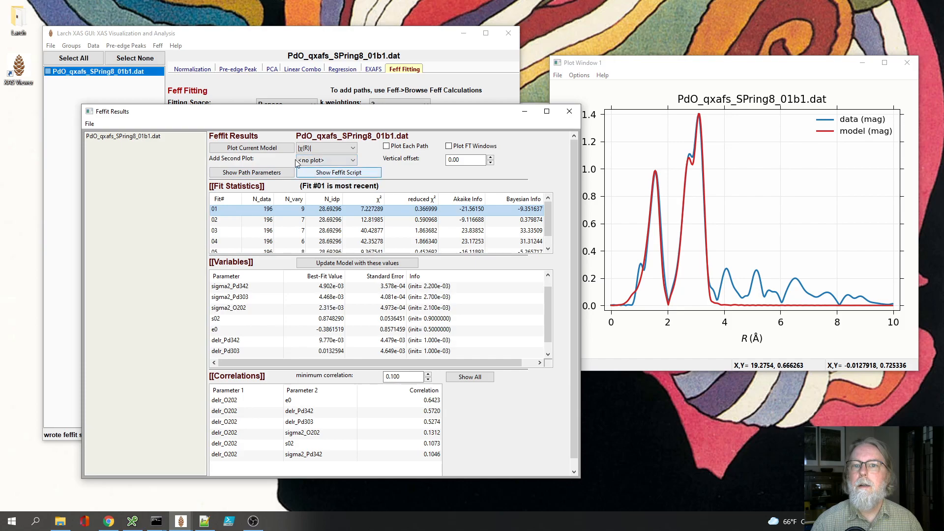
pyautogui.click(276, 149)
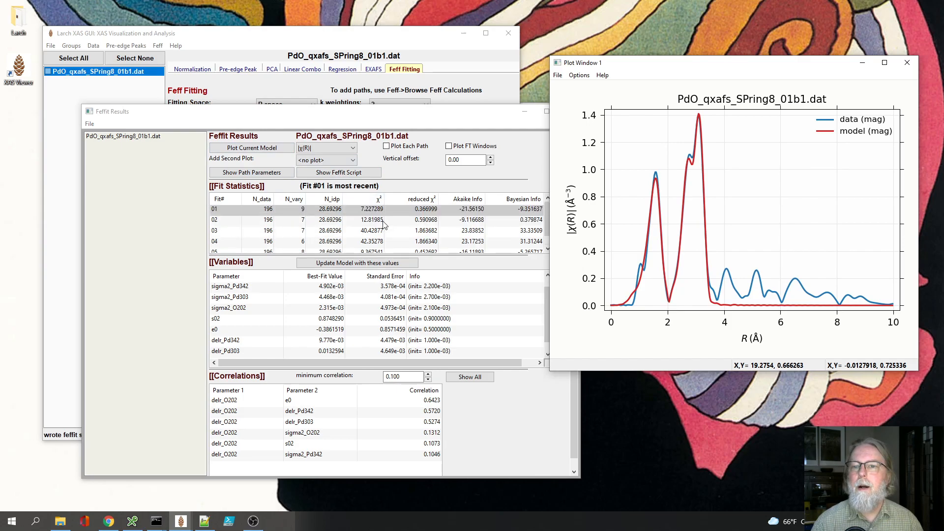
# Step: Move the Feffit Results window up and examine the best-fit value and correlations of third_O202 in fit 01
pyautogui.moveTo(400, 104); pyautogui.dragTo(400, 74)
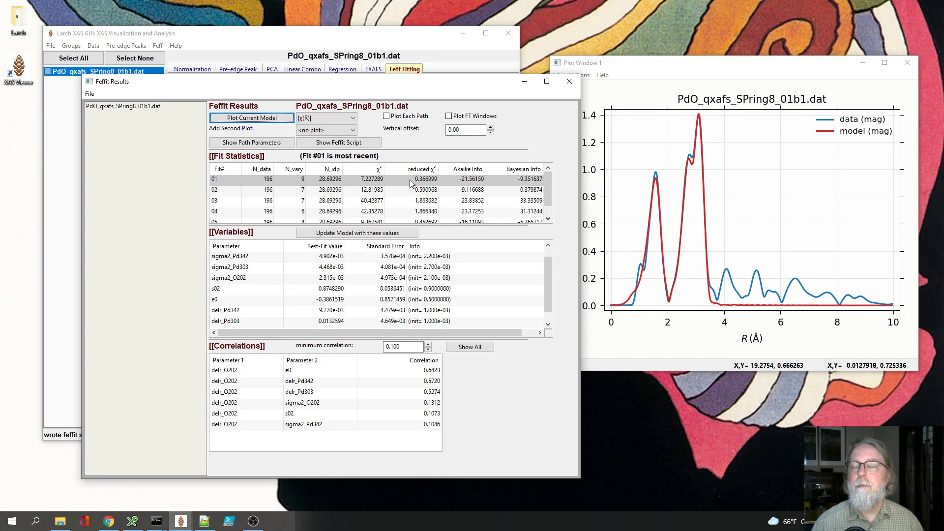
pyautogui.scroll(1, 255, 278)
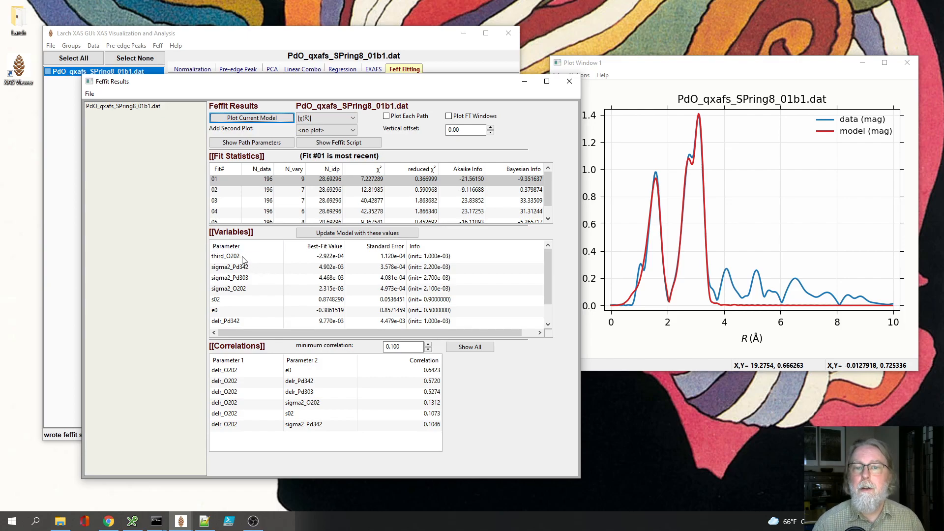
pyautogui.click(243, 258)
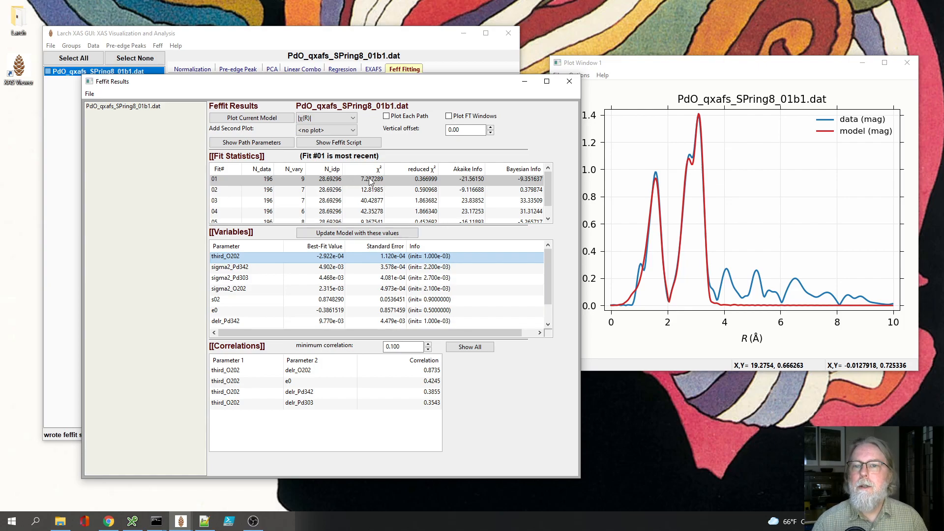
# Step: Compare the χ², reduced χ², Akaike and Bayesian statistics of fits 01 and 05
pyautogui.scroll(-1, 304, 181)
pyautogui.scroll(1, 304, 181)
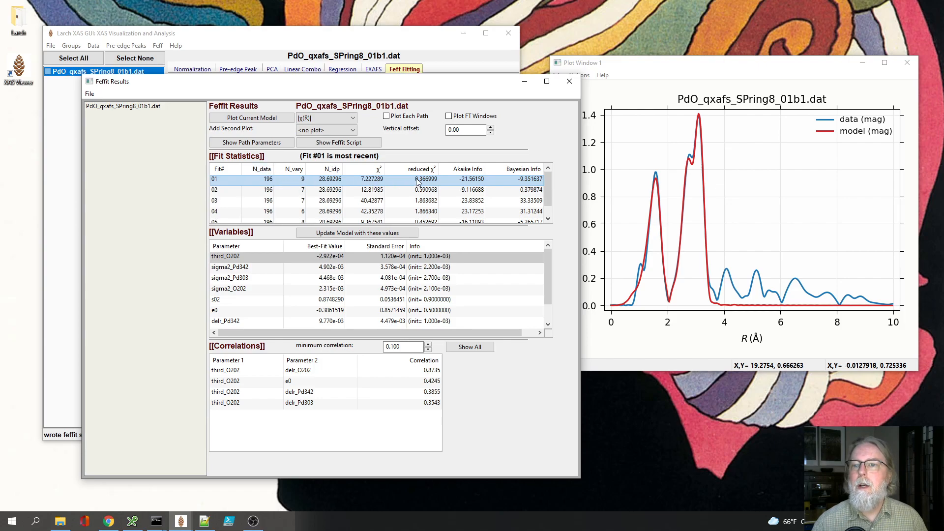
pyautogui.scroll(-1, 418, 183)
pyautogui.scroll(1, 426, 218)
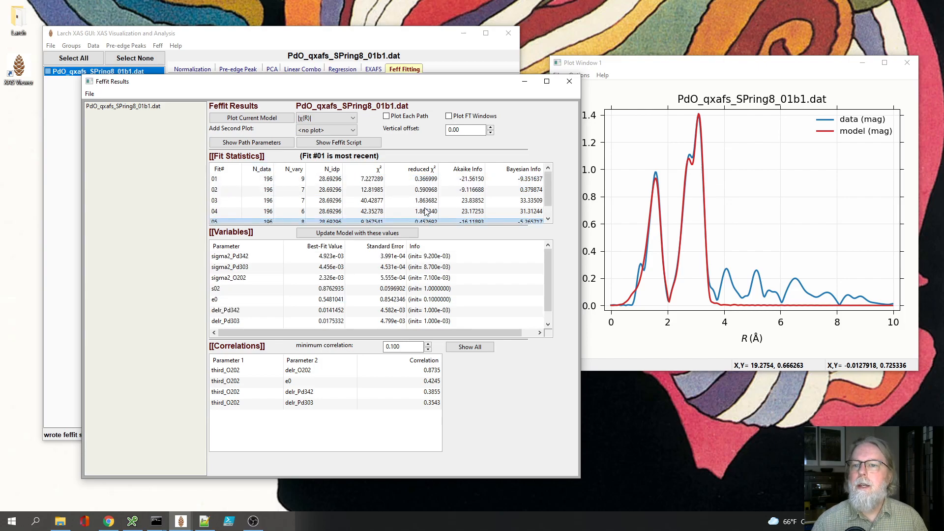
pyautogui.click(426, 181)
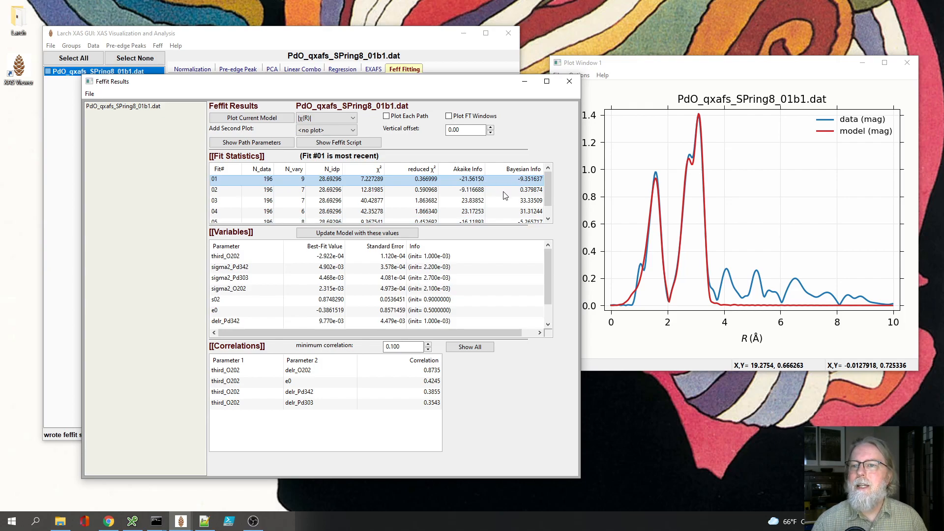
pyautogui.scroll(-1, 477, 222)
pyautogui.click(476, 212)
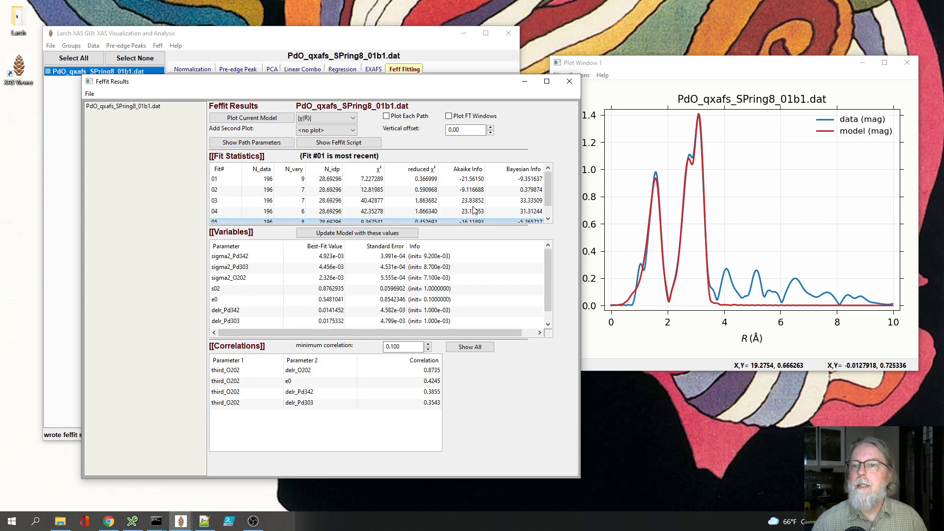
pyautogui.click(524, 184)
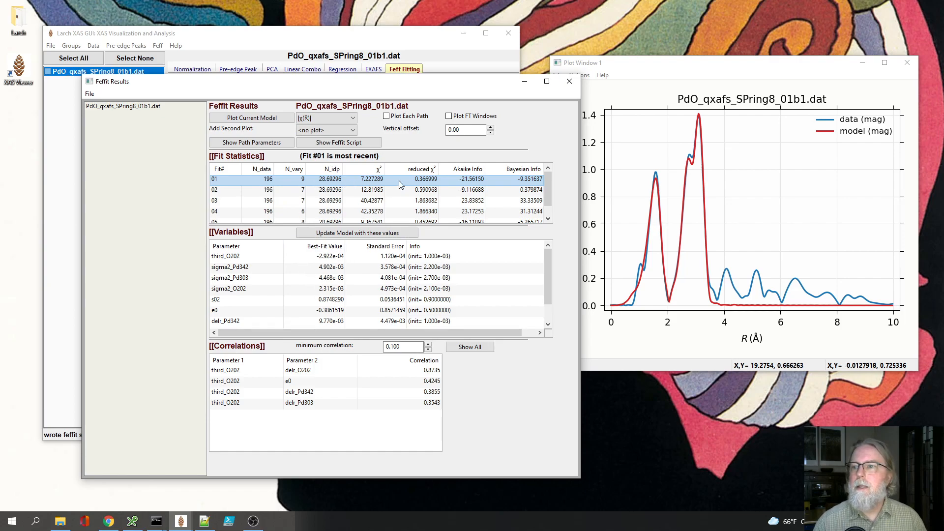
# Step: Open the path parameters report for fit 01 and examine its variables, especially third_O202 and its uncertainty
pyautogui.click(266, 144)
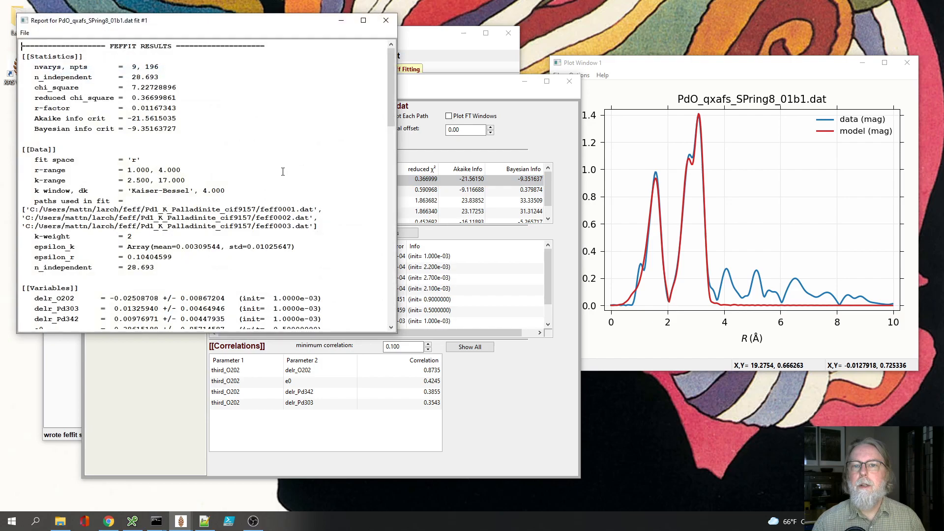
pyautogui.moveTo(387, 87); pyautogui.dragTo(393, 139)
pyautogui.moveTo(261, 28); pyautogui.dragTo(469, 107)
pyautogui.moveTo(230, 177); pyautogui.dragTo(373, 229)
pyautogui.moveTo(318, 260); pyautogui.dragTo(407, 259)
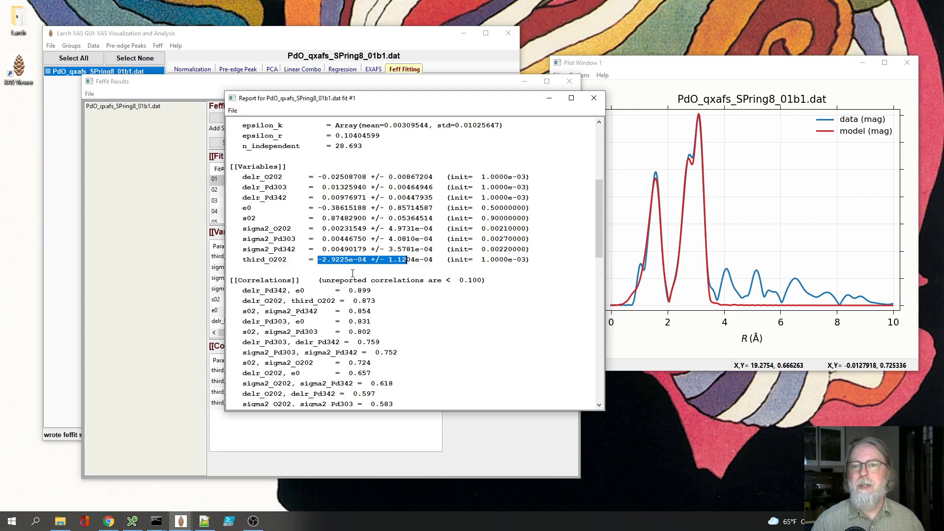
# Step: Examine the highest parameter correlations listed in the fit 01 report and compare them with the variables
pyautogui.scroll(-3, 354, 275)
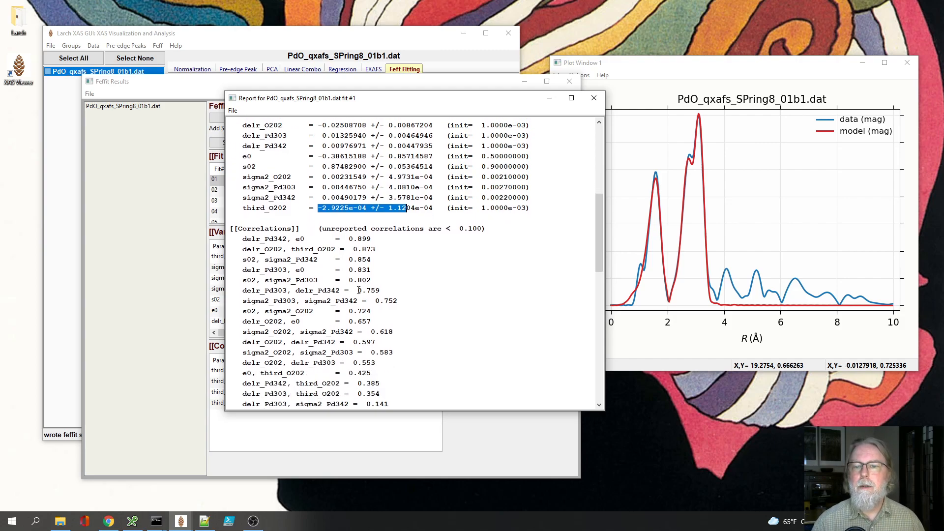
pyautogui.moveTo(246, 233); pyautogui.dragTo(391, 260)
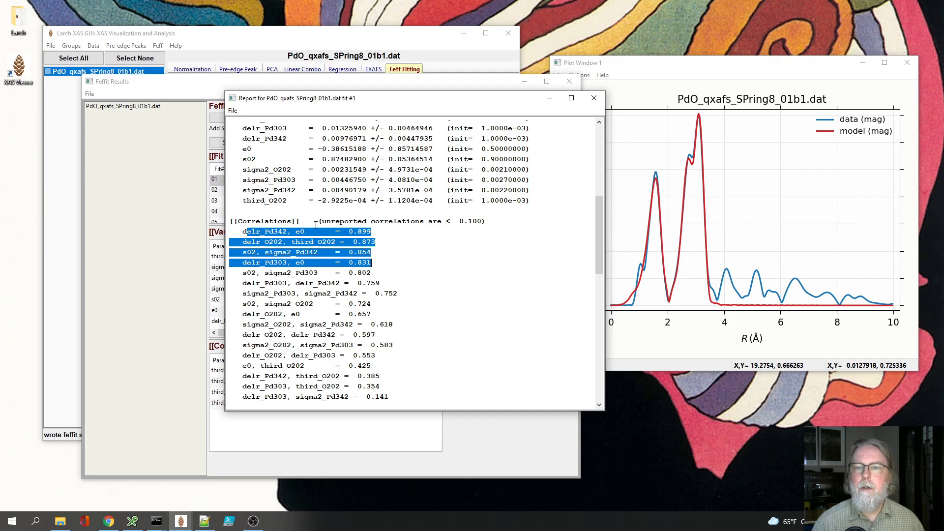
pyautogui.click(291, 231)
pyautogui.scroll(-1, 372, 235)
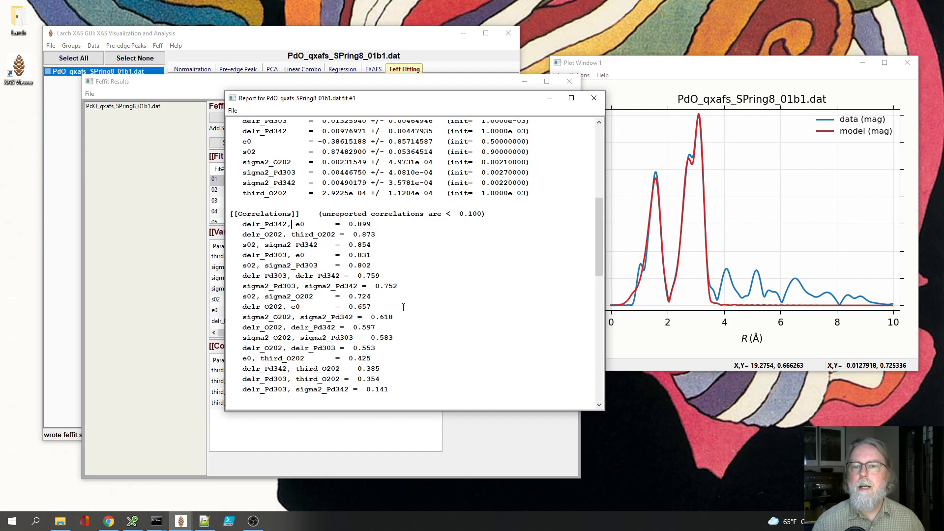
pyautogui.scroll(-6, 403, 307)
pyautogui.scroll(5, 403, 308)
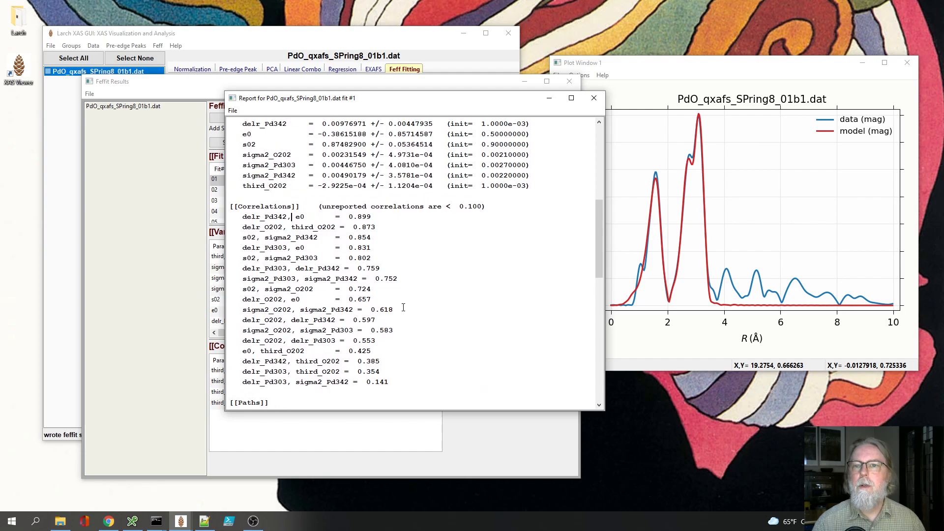
pyautogui.scroll(1, 404, 308)
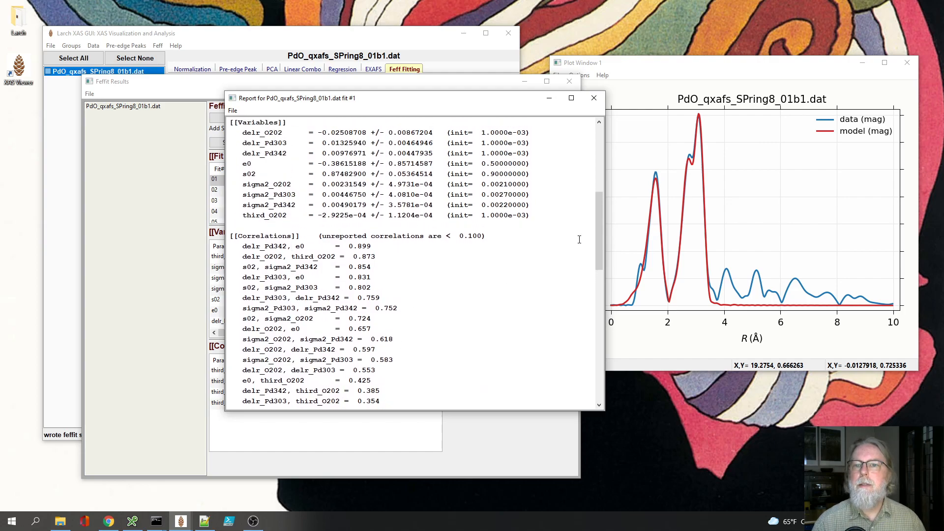
# Step: Examine the O202 path parameters and fit statistics in the fit 01 report, and move the report clear of the Feffit Results window
pyautogui.moveTo(597, 243); pyautogui.dragTo(590, 334)
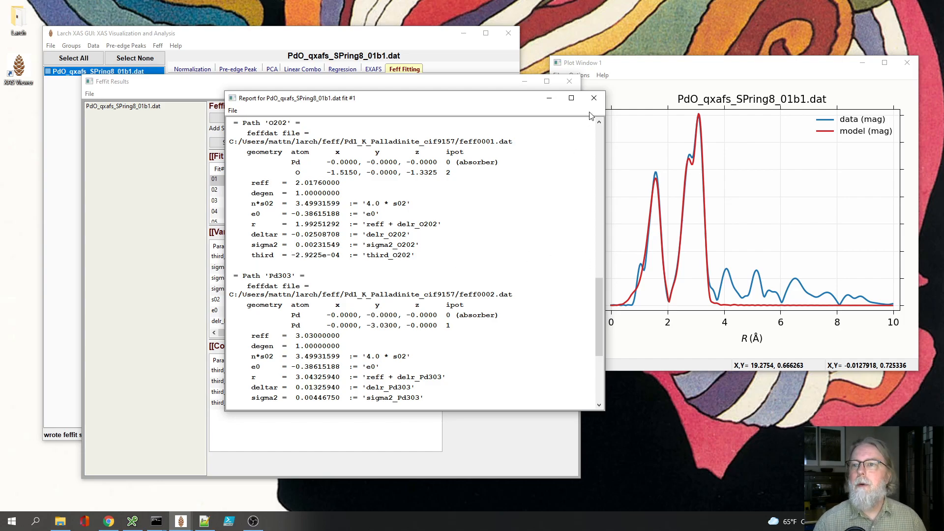
pyautogui.moveTo(598, 288); pyautogui.dragTo(577, 139)
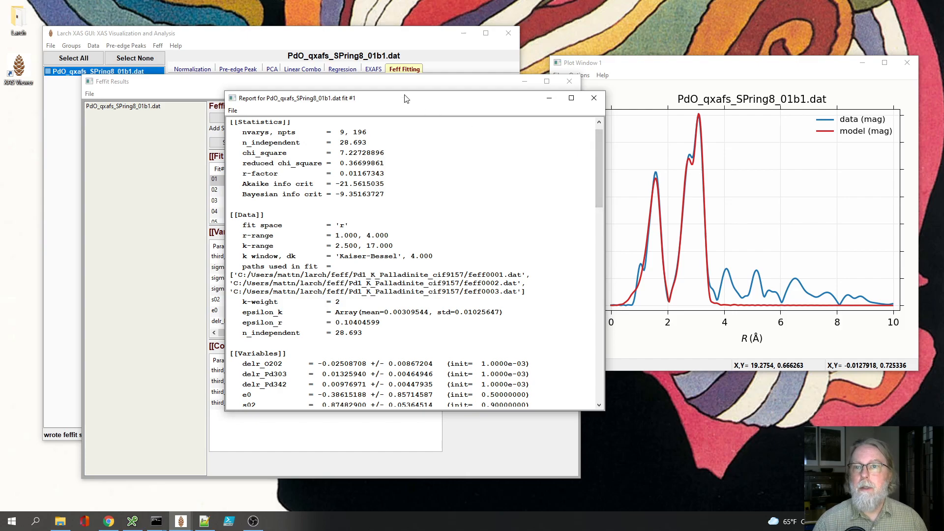
pyautogui.moveTo(406, 100); pyautogui.dragTo(666, 187)
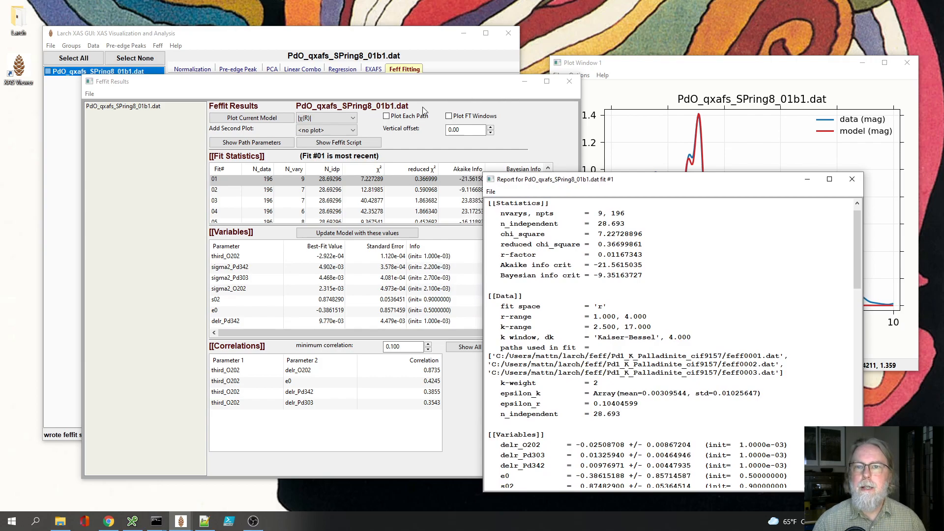
# Step: Show the correlations of the delr_O202 variable for fit 01 in the Feffit Results window
pyautogui.click(468, 94)
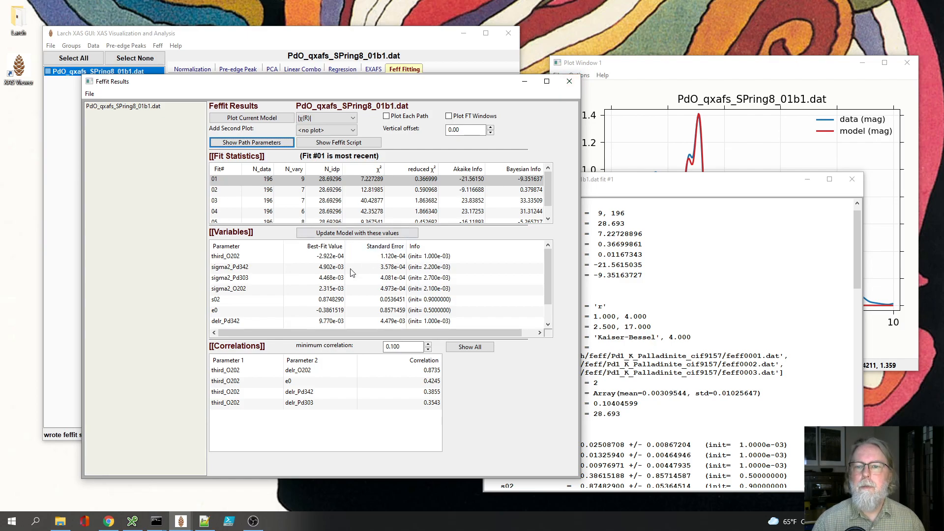
pyautogui.scroll(-1, 294, 320)
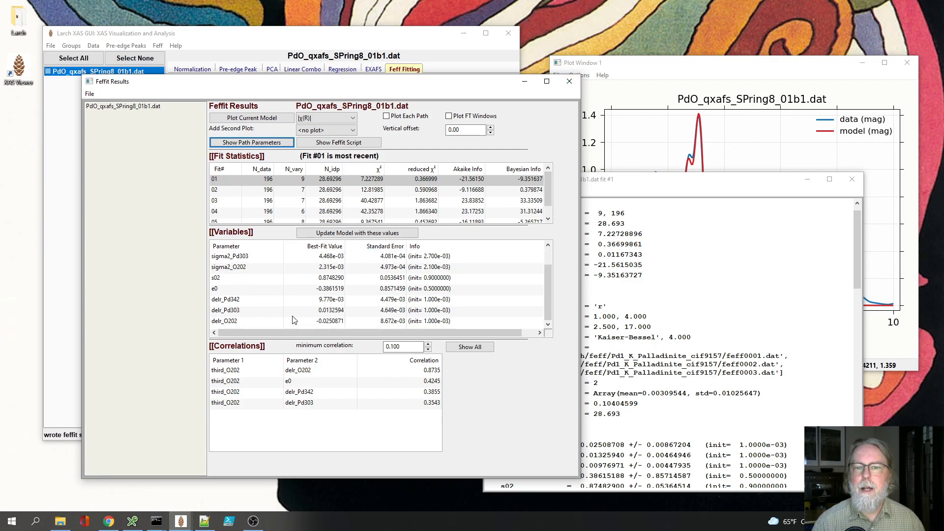
pyautogui.click(310, 321)
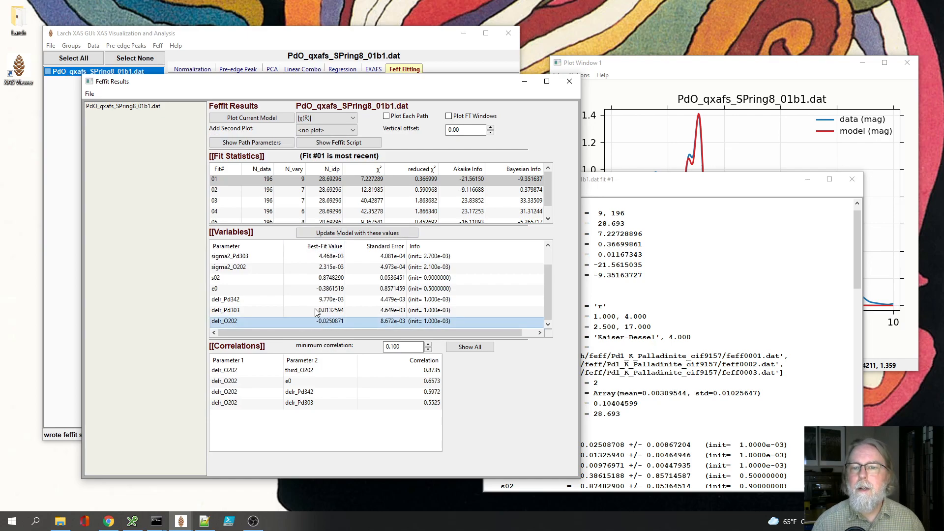
# Step: Examine the fitted distance r of path O202 in the fit 01 report and highlight its value
pyautogui.click(638, 328)
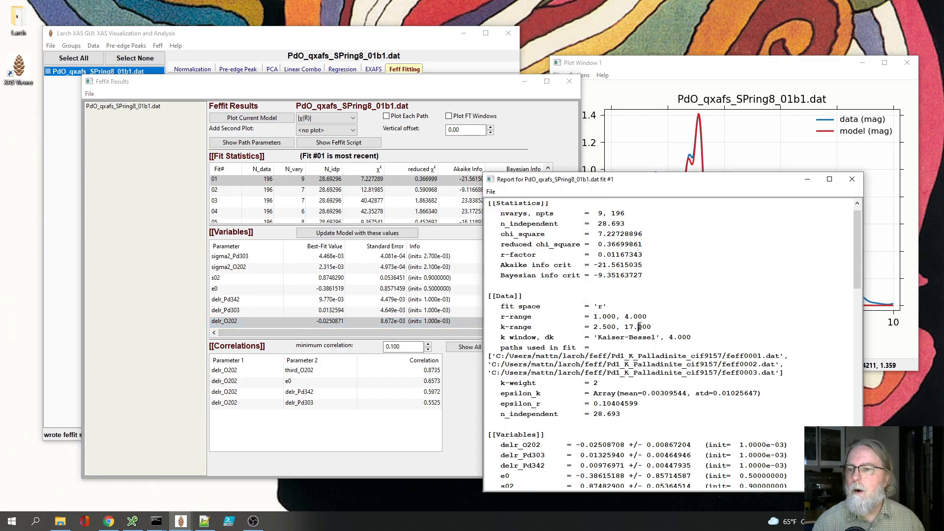
pyautogui.scroll(-1, 639, 329)
pyautogui.scroll(-3, 639, 329)
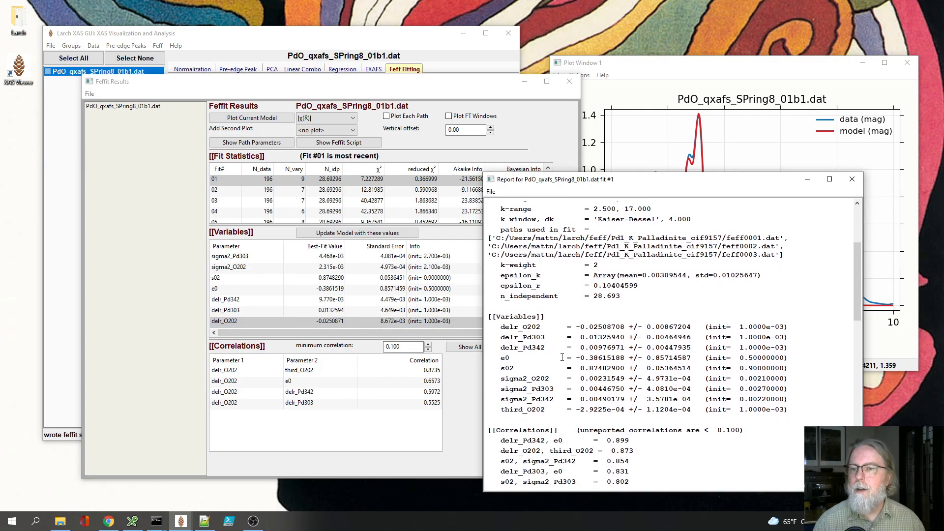
pyautogui.scroll(-5, 557, 353)
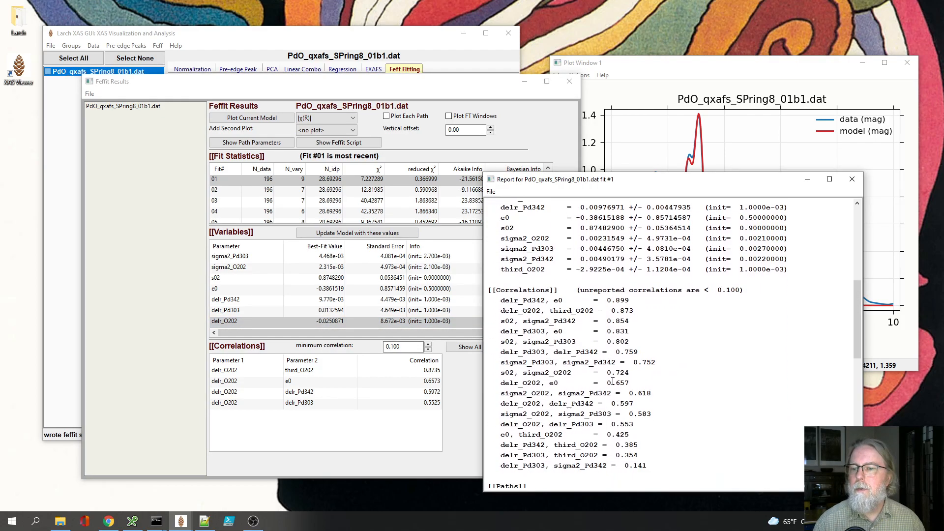
pyautogui.moveTo(857, 320); pyautogui.dragTo(855, 389)
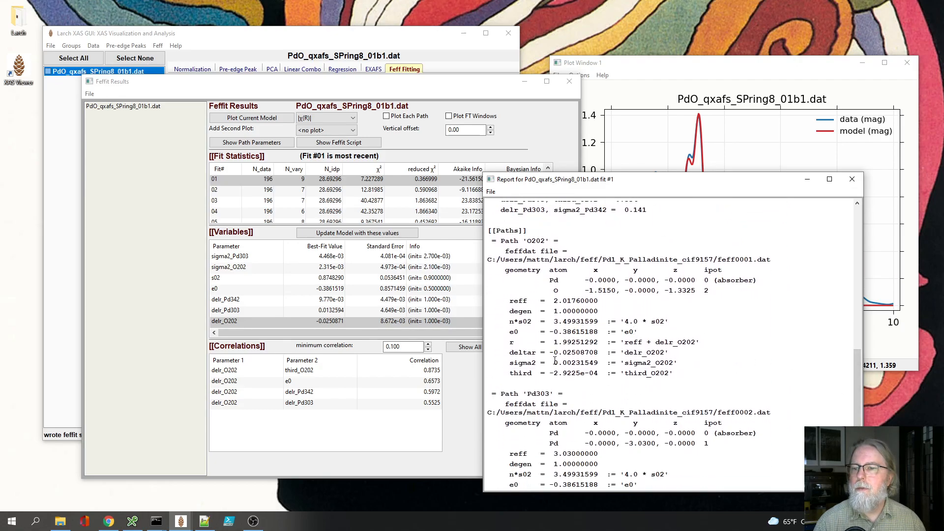
pyautogui.moveTo(553, 343); pyautogui.dragTo(631, 342)
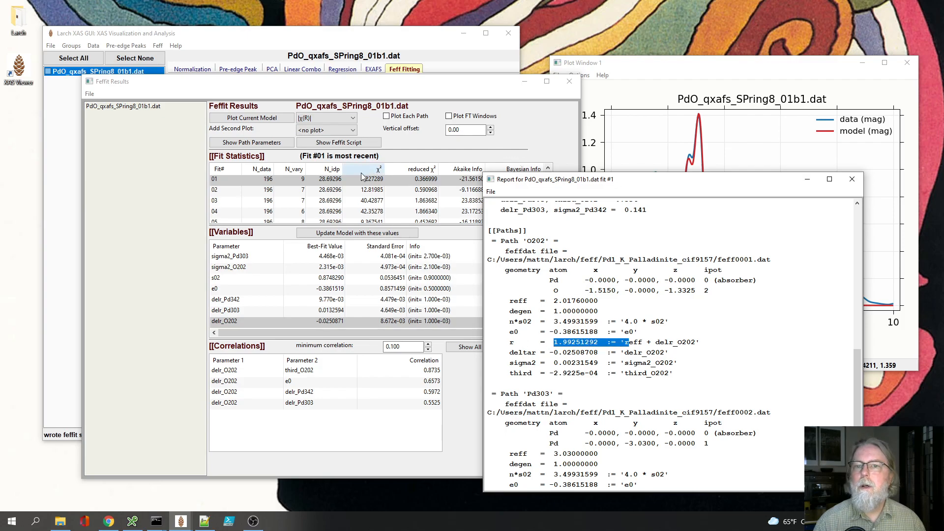
# Step: Open the path parameters report for fit 05 and highlight the fitted distance r of path O202
pyautogui.click(312, 212)
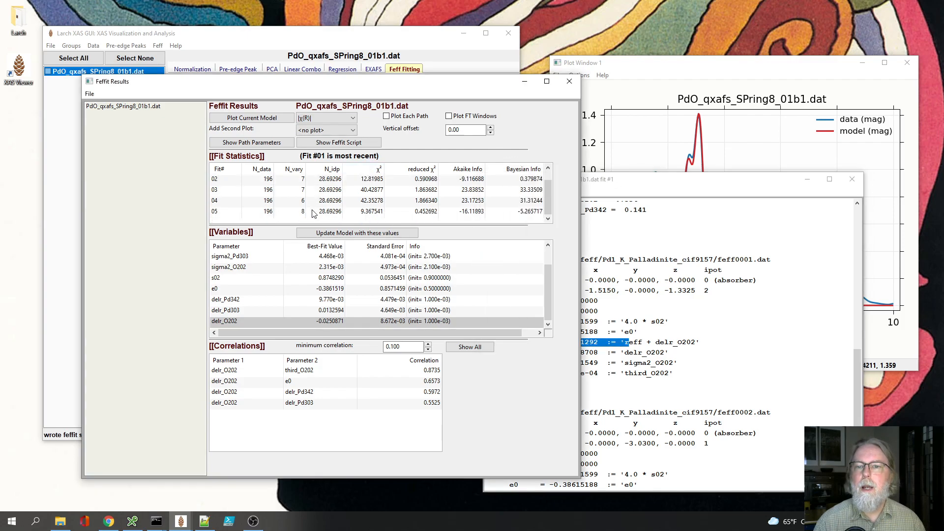
pyautogui.click(271, 143)
pyautogui.scroll(-1, 654, 359)
pyautogui.click(766, 293)
pyautogui.scroll(-2, 765, 305)
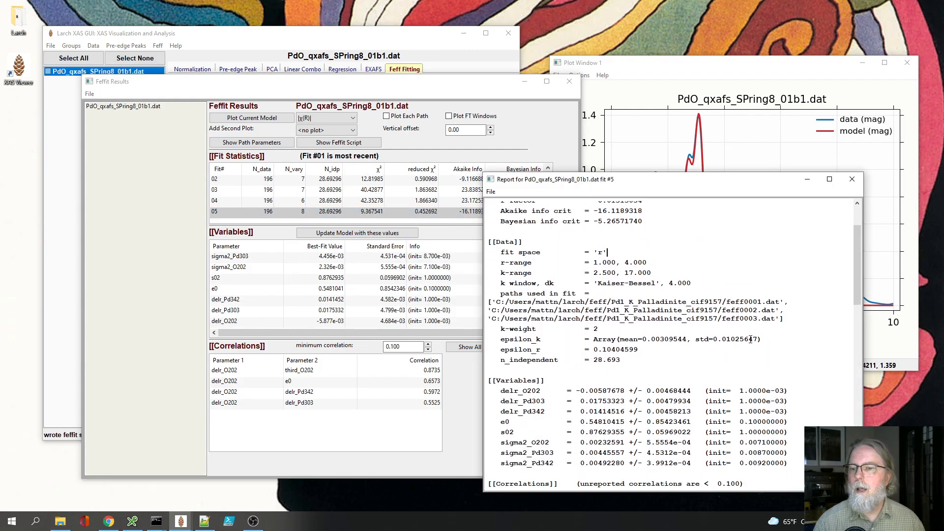
pyautogui.moveTo(856, 304); pyautogui.dragTo(855, 414)
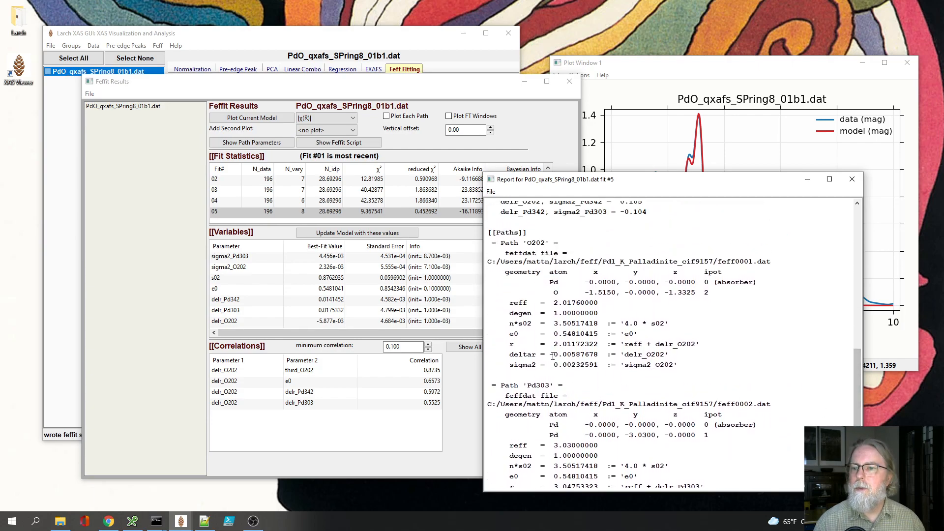
pyautogui.moveTo(568, 345); pyautogui.dragTo(610, 347)
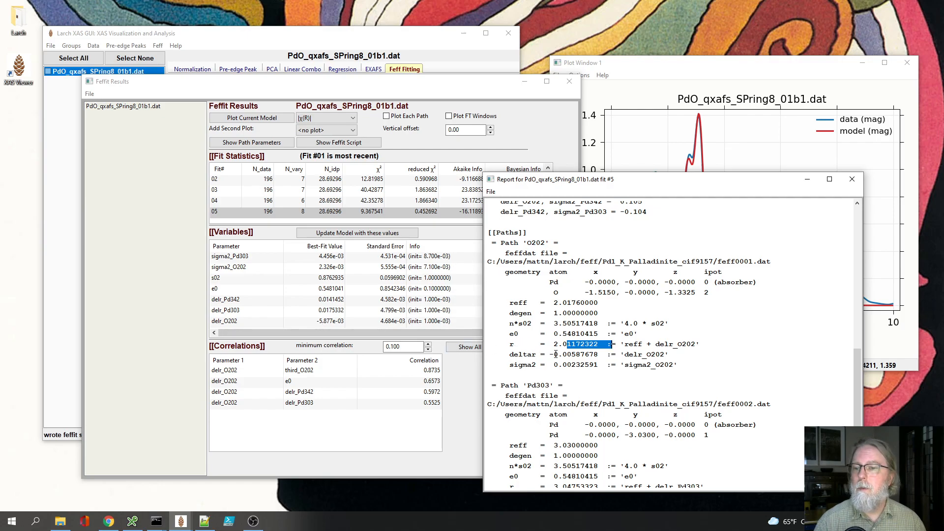
# Step: Open the path parameters report for fit 02 and examine the deltar and r values of path O202
pyautogui.click(300, 180)
pyautogui.click(252, 142)
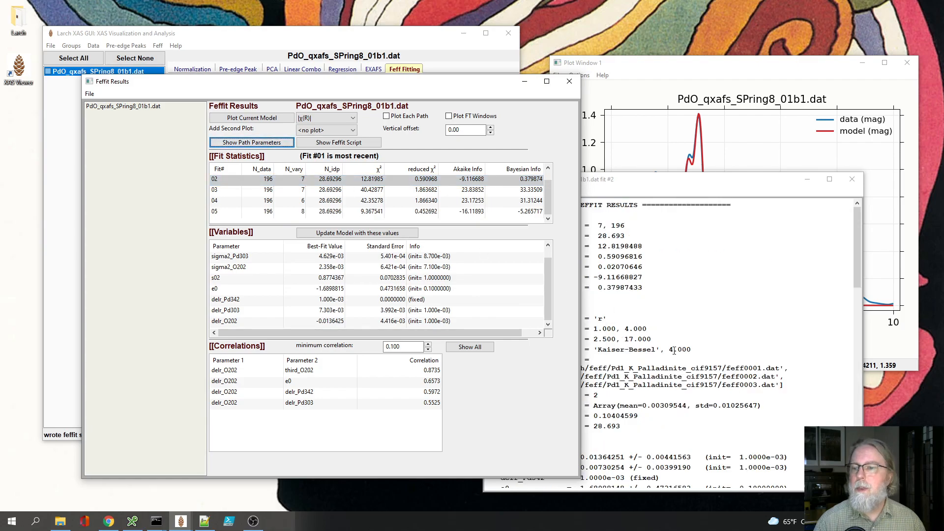
pyautogui.moveTo(861, 246); pyautogui.dragTo(857, 395)
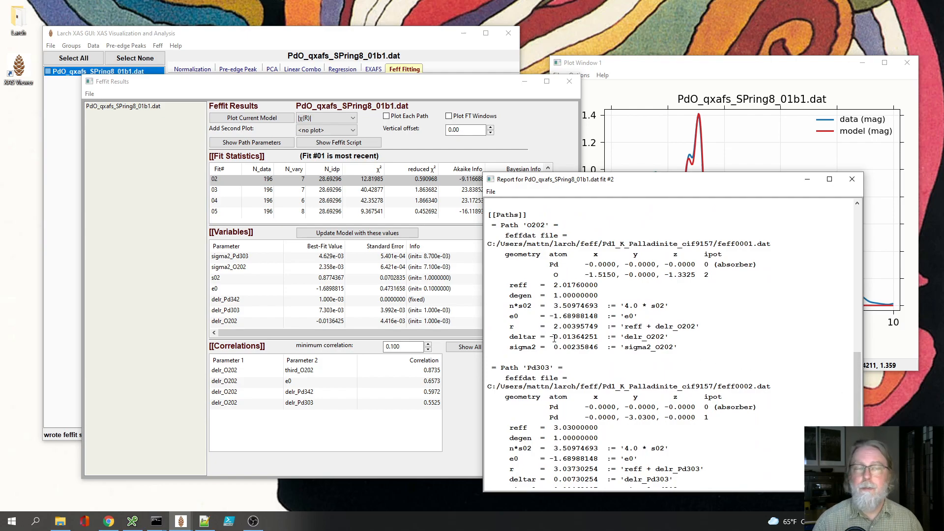
pyautogui.moveTo(554, 337); pyautogui.dragTo(686, 339)
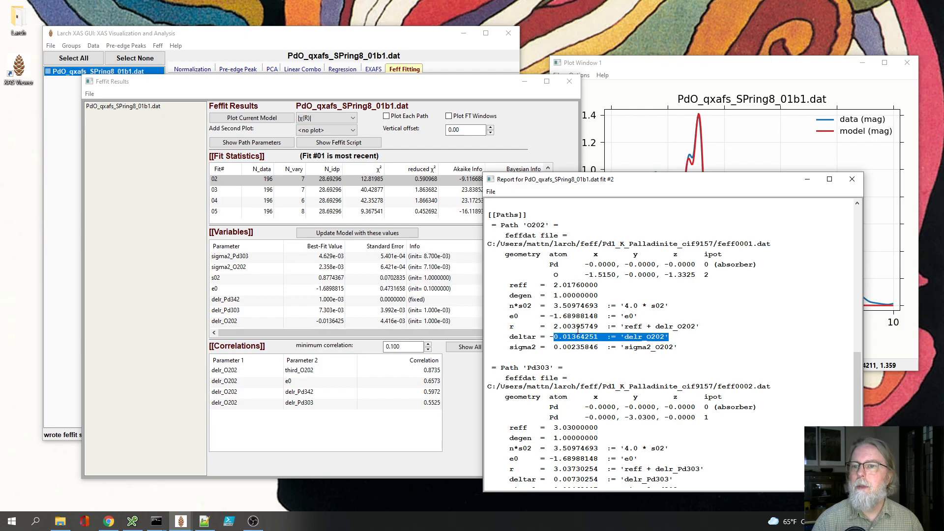
pyautogui.scroll(-1, 579, 329)
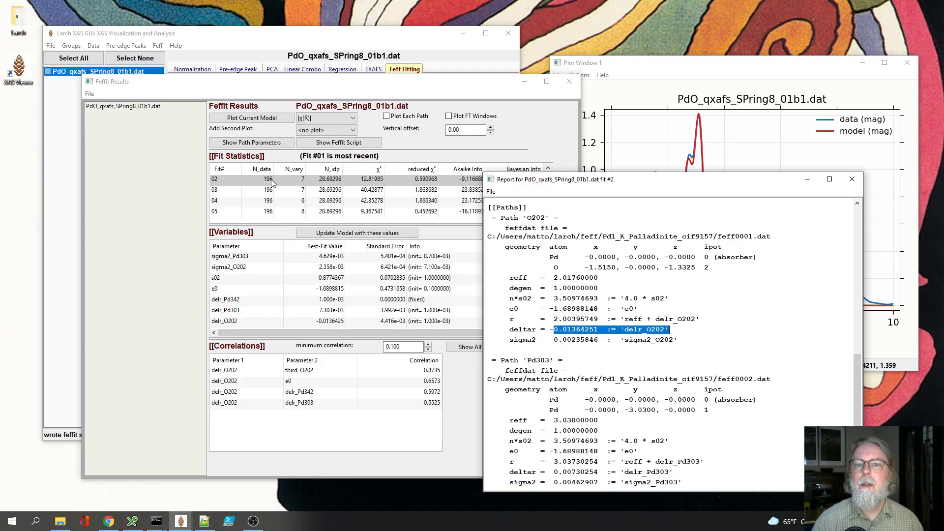
# Step: Reopen the path parameters report for fit 01 and highlight the deltar value of path O202 for comparison
pyautogui.scroll(1, 279, 189)
pyautogui.click(296, 179)
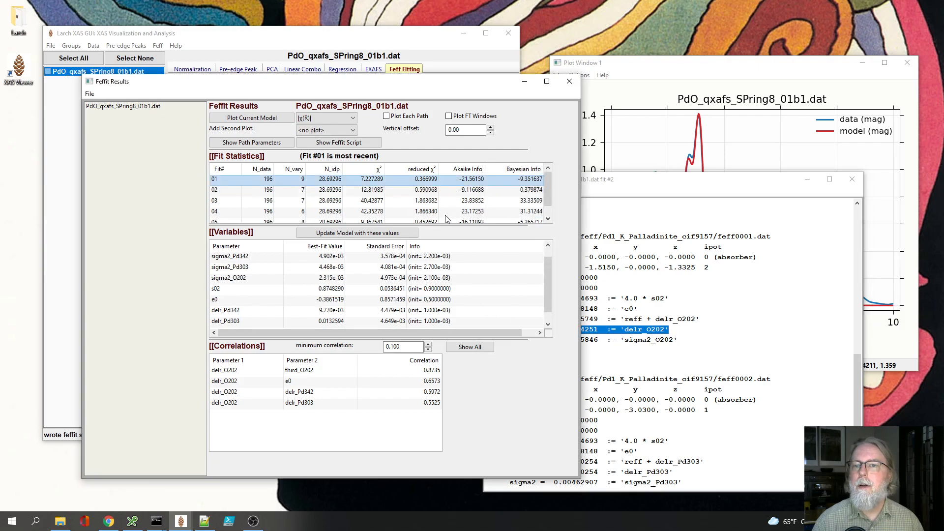
pyautogui.click(252, 142)
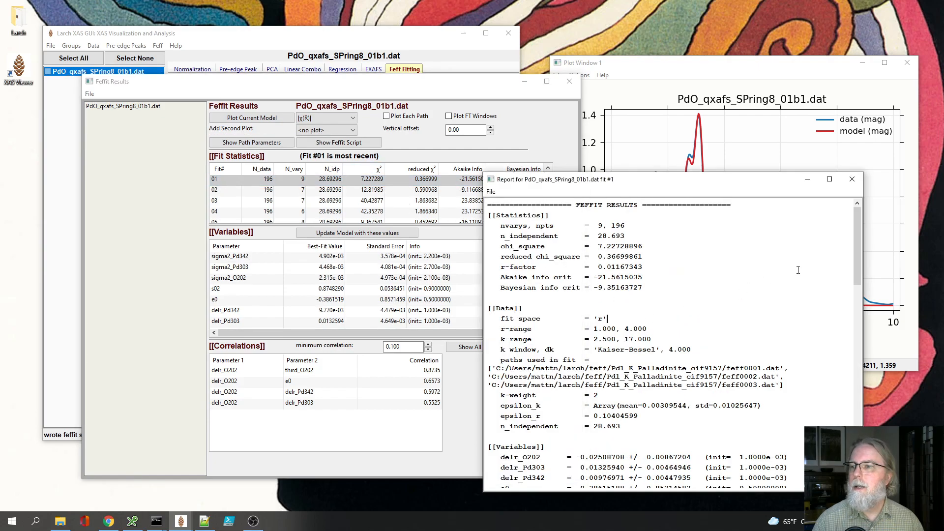
pyautogui.moveTo(861, 253); pyautogui.dragTo(857, 398)
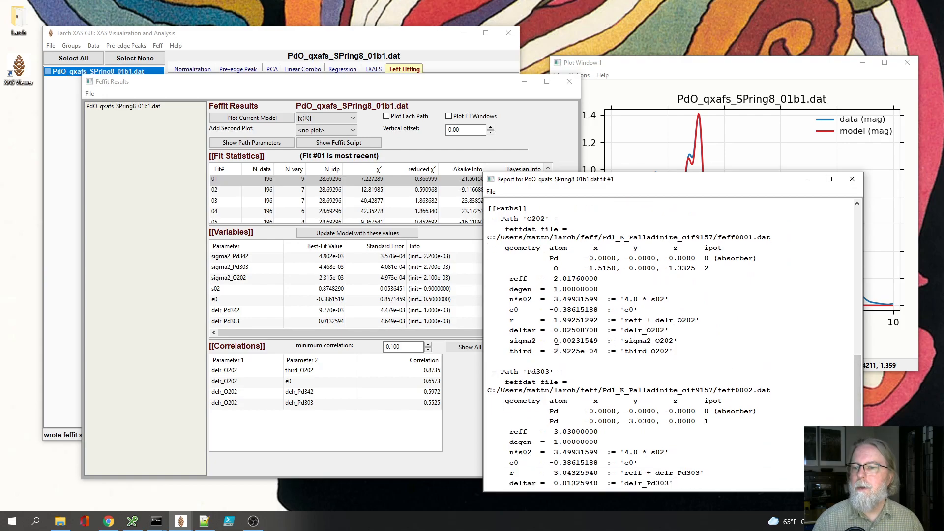
pyautogui.moveTo(551, 333); pyautogui.dragTo(630, 331)
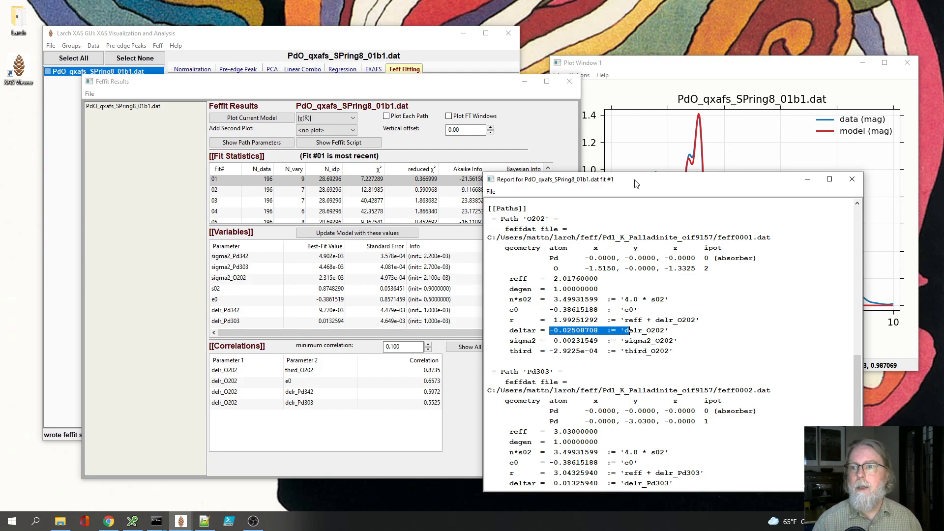
# Step: Plot the fit 01 data and model as χ(k) and zoom in on k from about 10.5 to 15 Å⁻¹
pyautogui.click(323, 118)
pyautogui.click(271, 120)
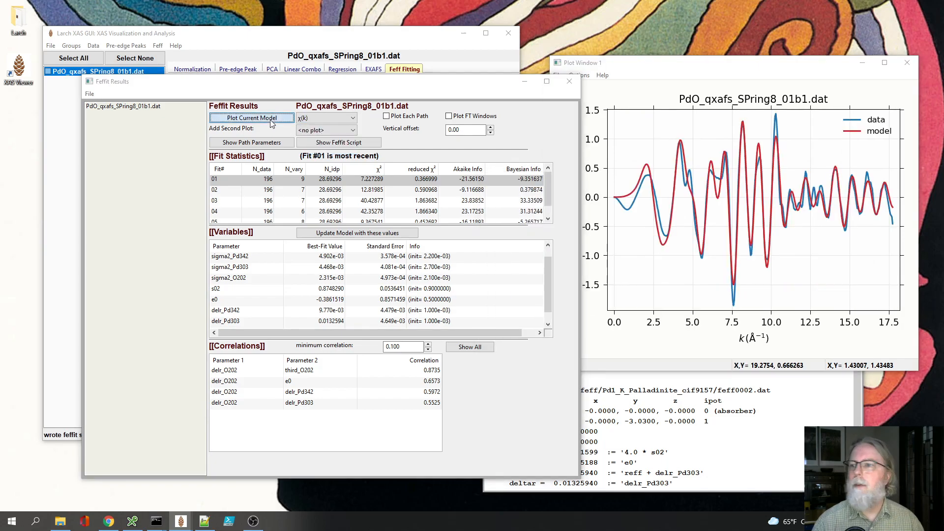
pyautogui.moveTo(708, 70); pyautogui.dragTo(569, 66)
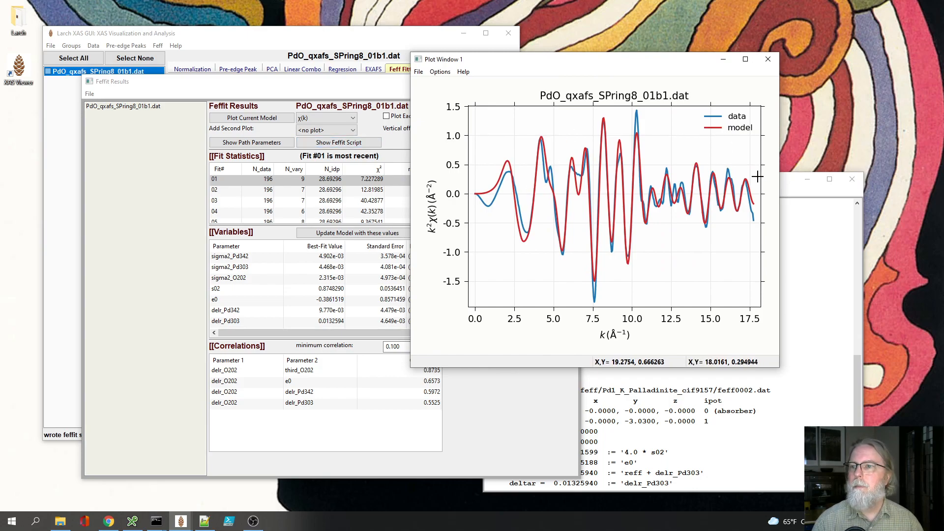
pyautogui.click(640, 156)
pyautogui.moveTo(692, 206); pyautogui.dragTo(712, 220)
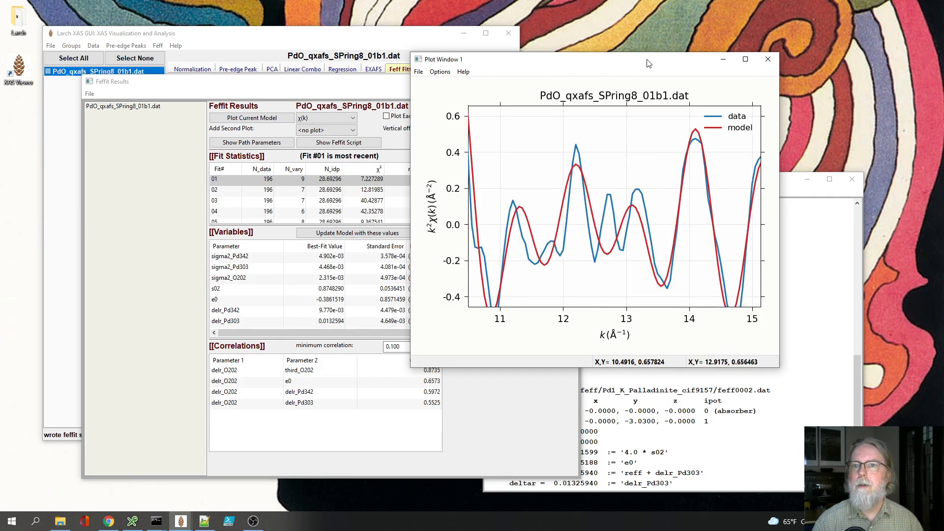
# Step: Switch the fit 01 plot back to |χ(R)| and arrange the plot and Feffit Results windows with less overlap
pyautogui.click(342, 123)
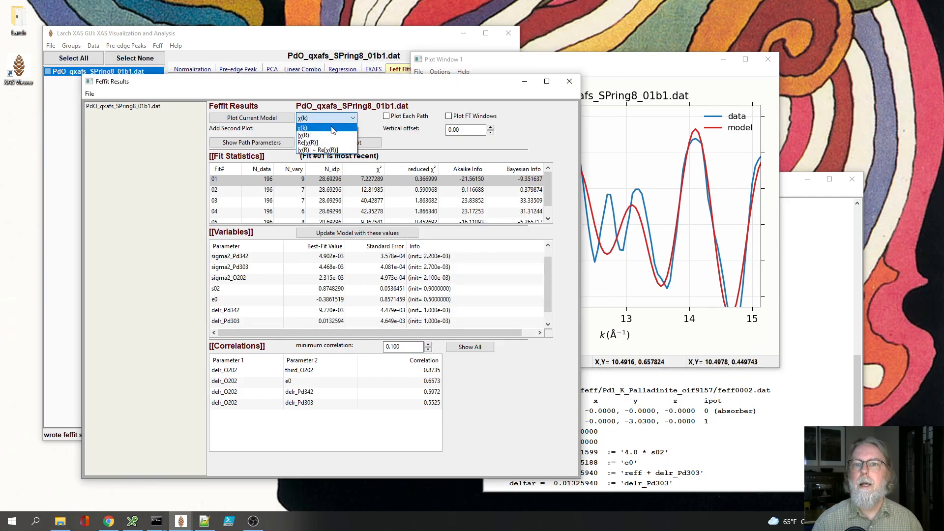
pyautogui.click(322, 131)
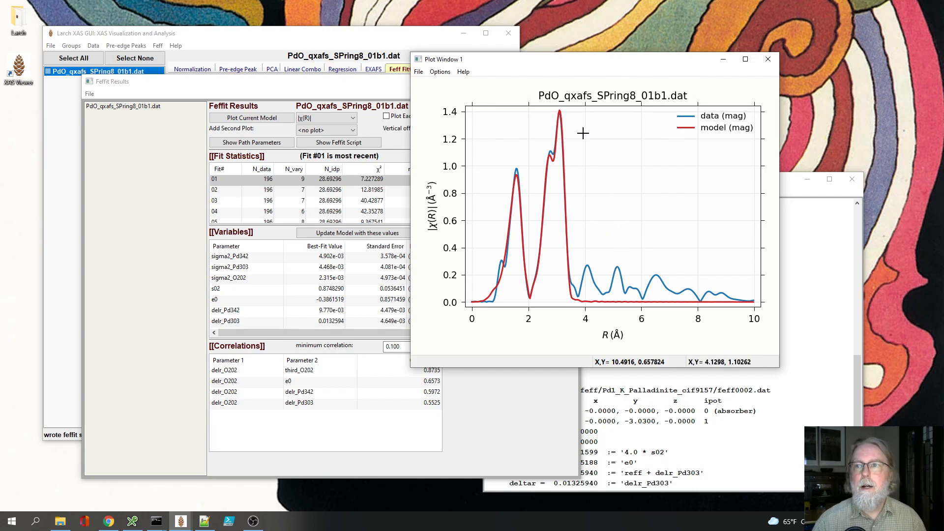
pyautogui.moveTo(569, 65); pyautogui.dragTo(675, 31)
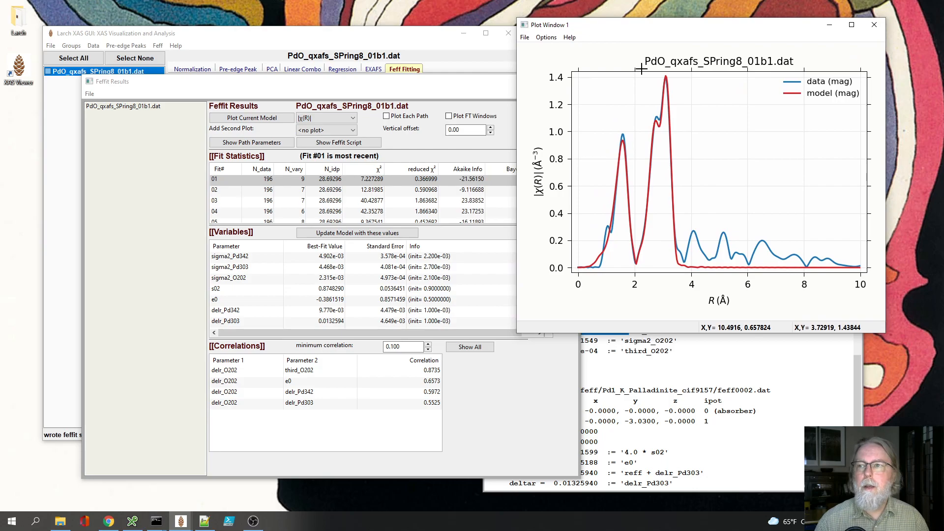
pyautogui.moveTo(439, 86); pyautogui.dragTo(433, 87)
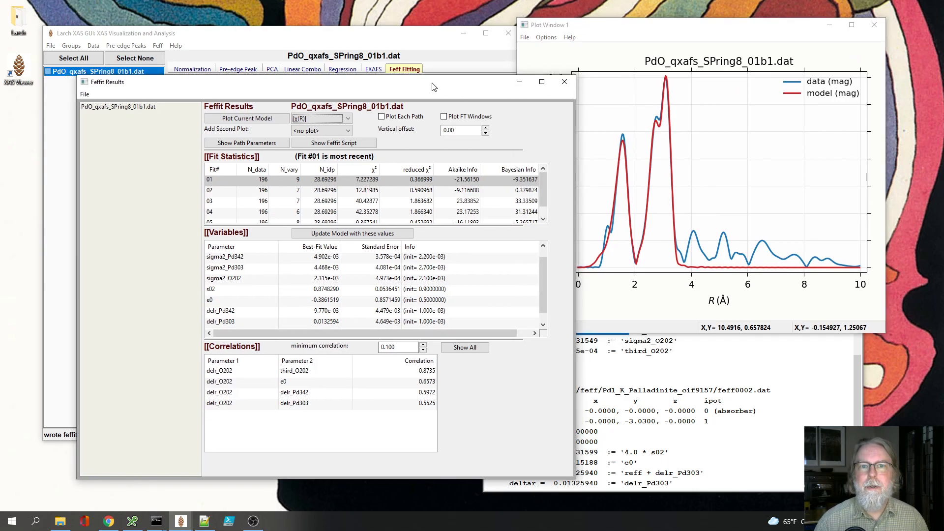